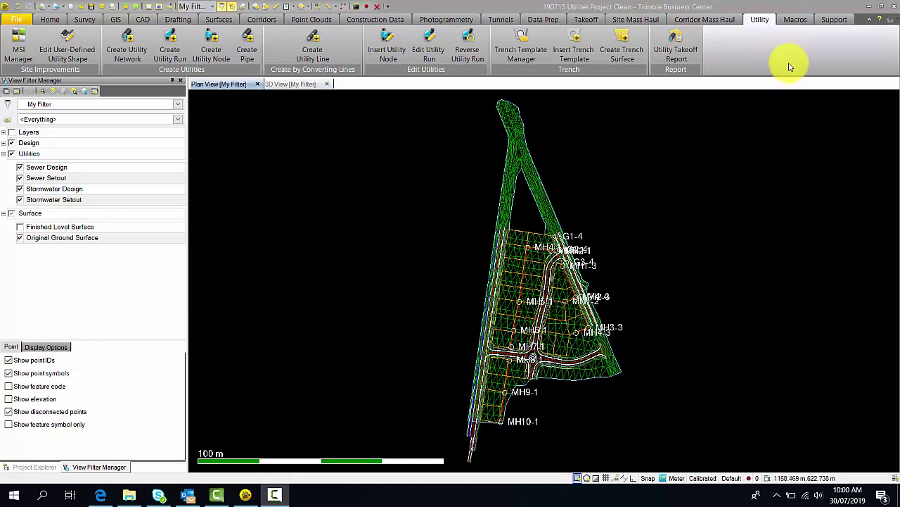
- Check the display theme in the program options and close them without changes
left_click(830, 19)
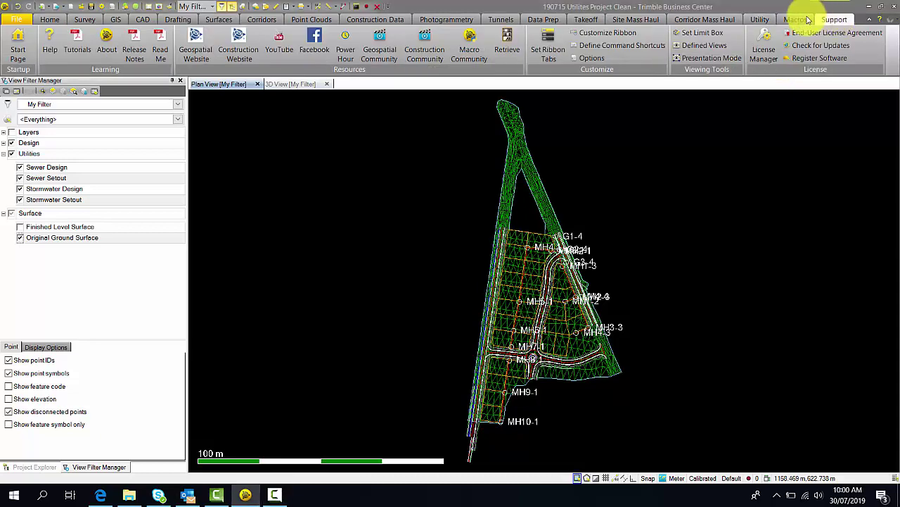
left_click(592, 58)
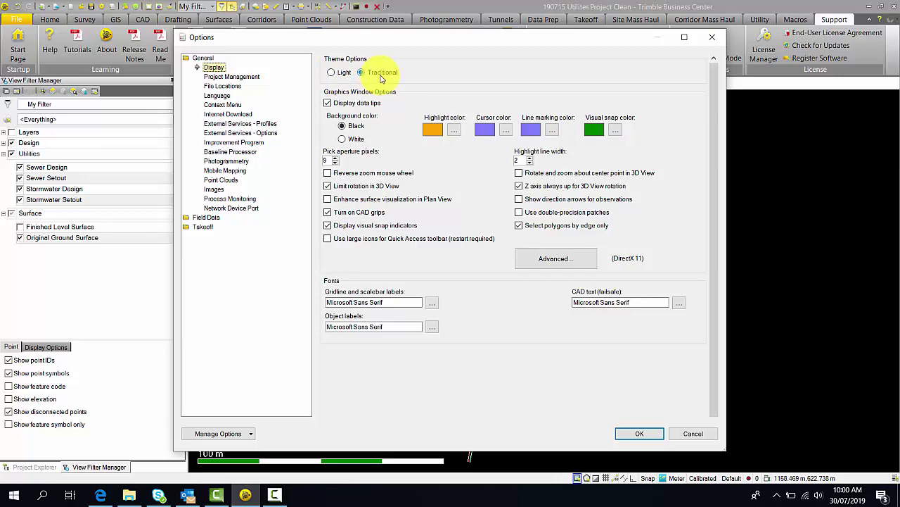
left_click(693, 434)
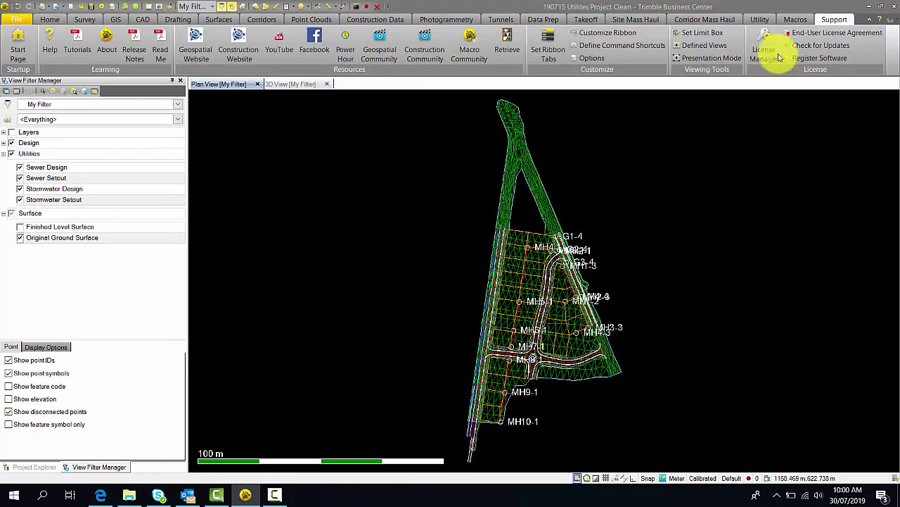
- Review the Earthen (Mass Earthworks) materials, from Backfill to Topsoil, in the Material and Site Improvement Manager
left_click(760, 19)
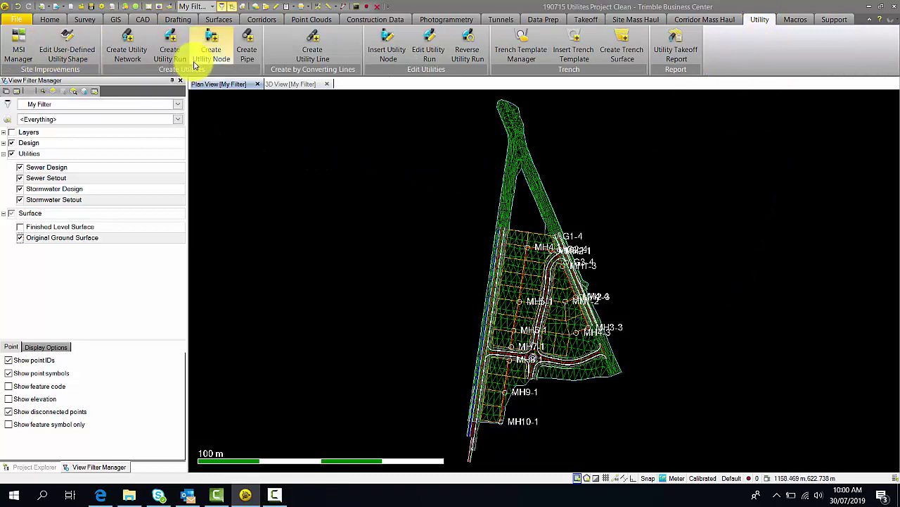
left_click(21, 44)
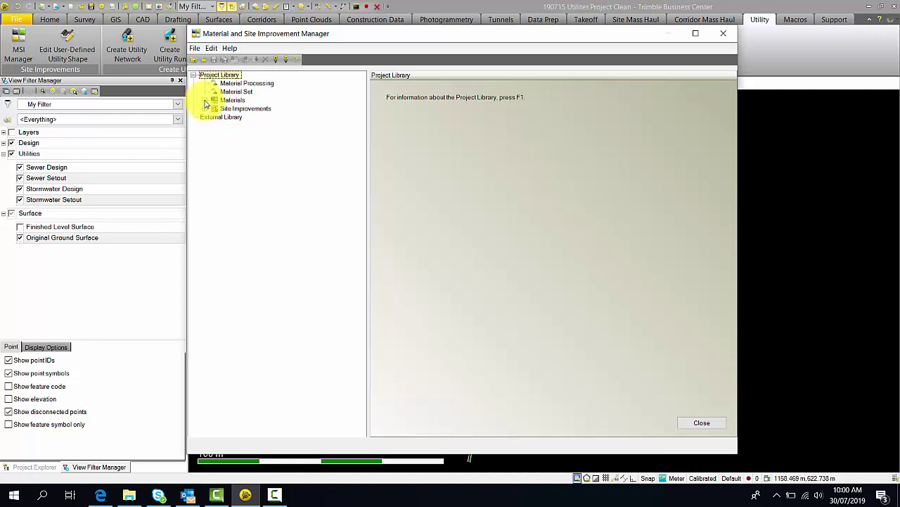
left_click(204, 100)
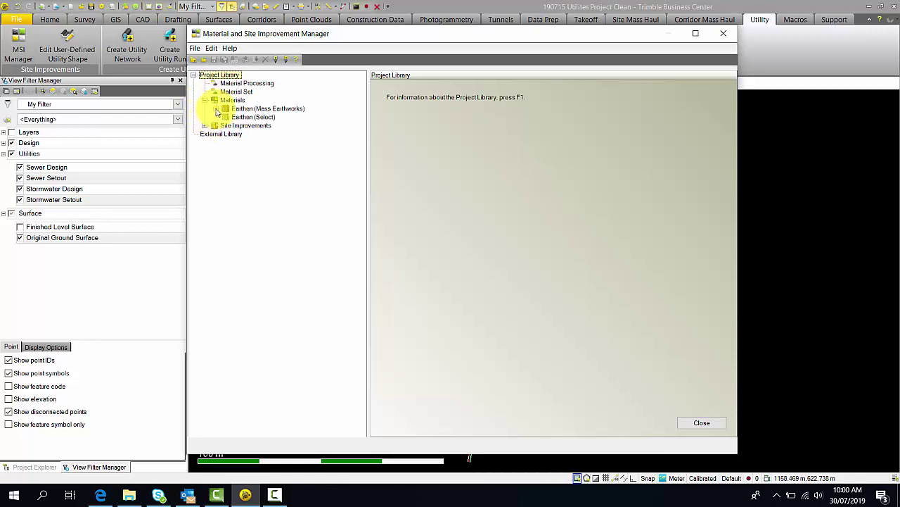
left_click(217, 109)
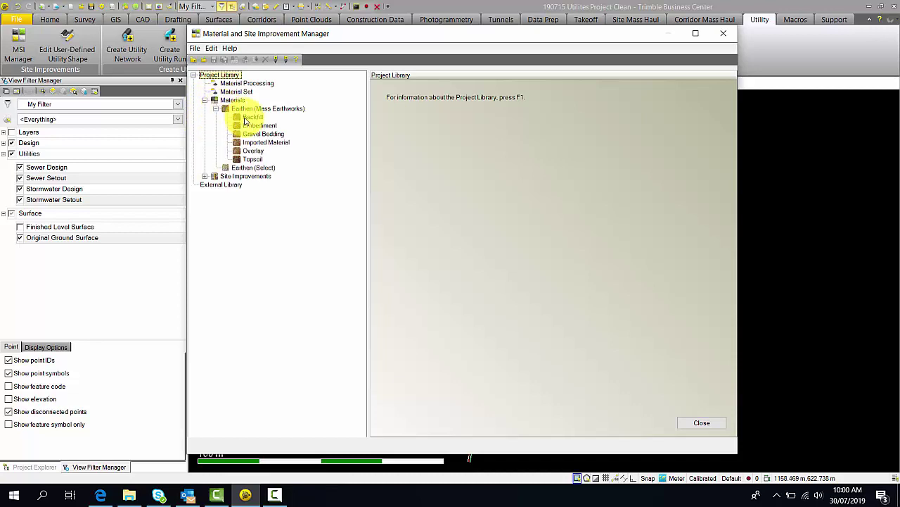
left_click(252, 118)
left_click(259, 125)
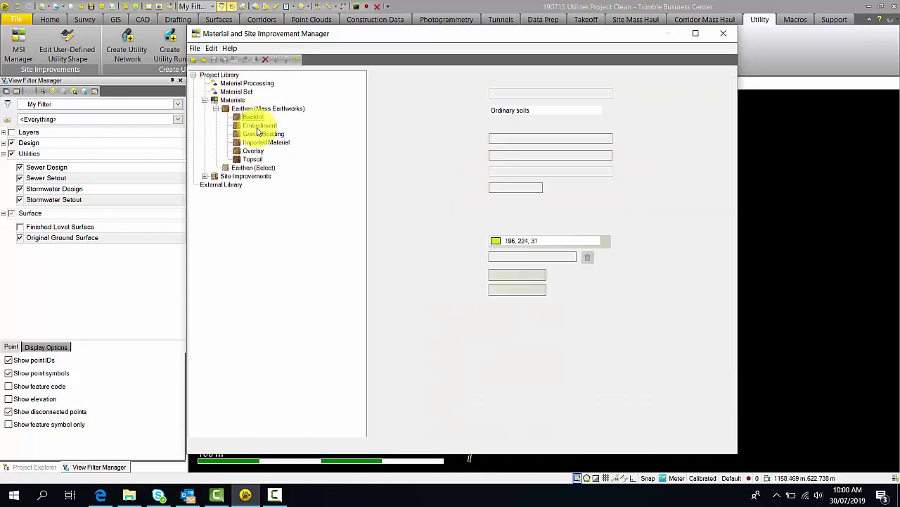
left_click(266, 134)
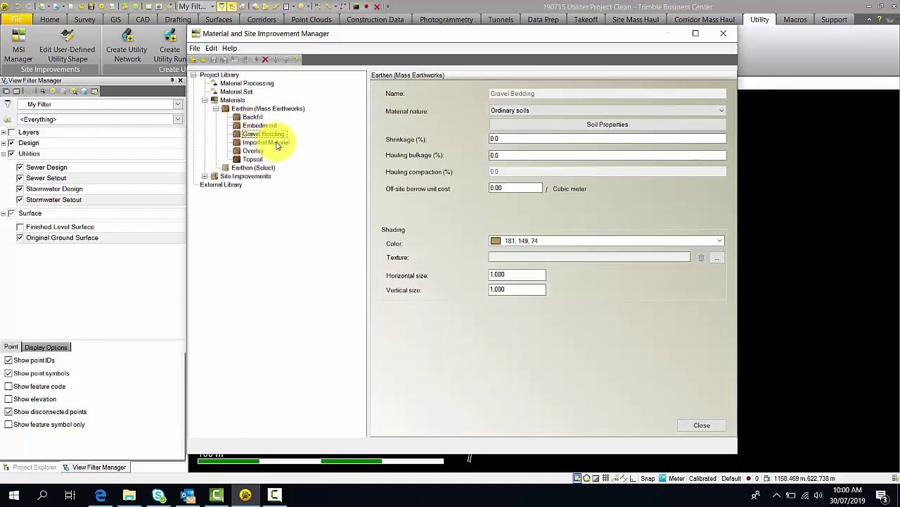
left_click(274, 143)
left_click(255, 150)
left_click(260, 161)
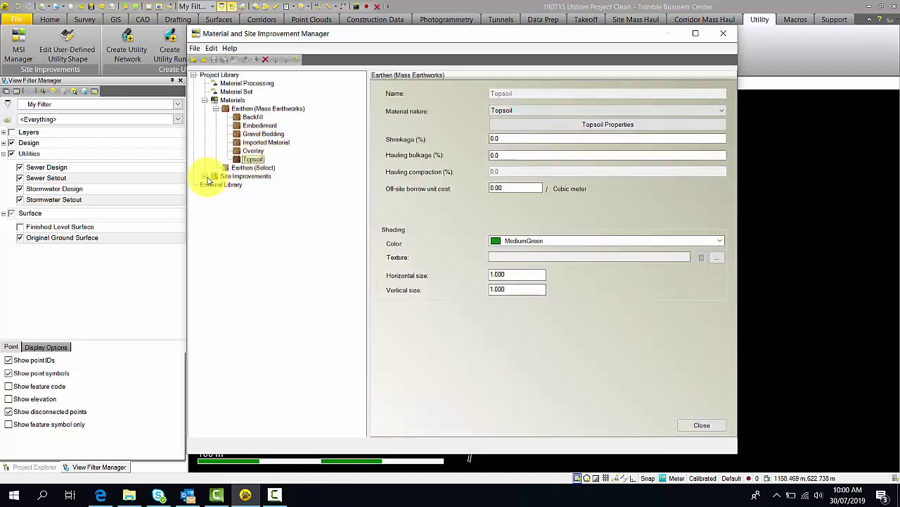
- Review the sewer and stormwater site improvements, including the sewer's 1050 Precast MH and 1050 RCP, and close the manager
left_click(205, 177)
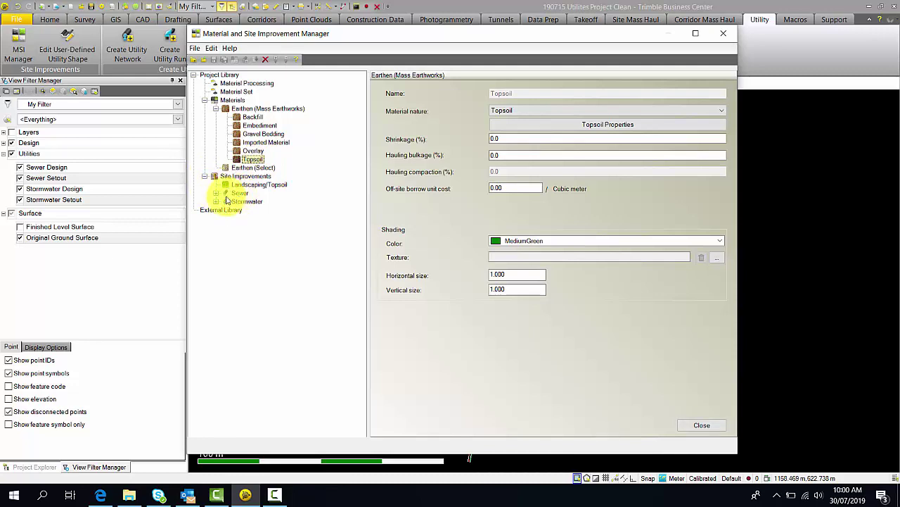
left_click(216, 194)
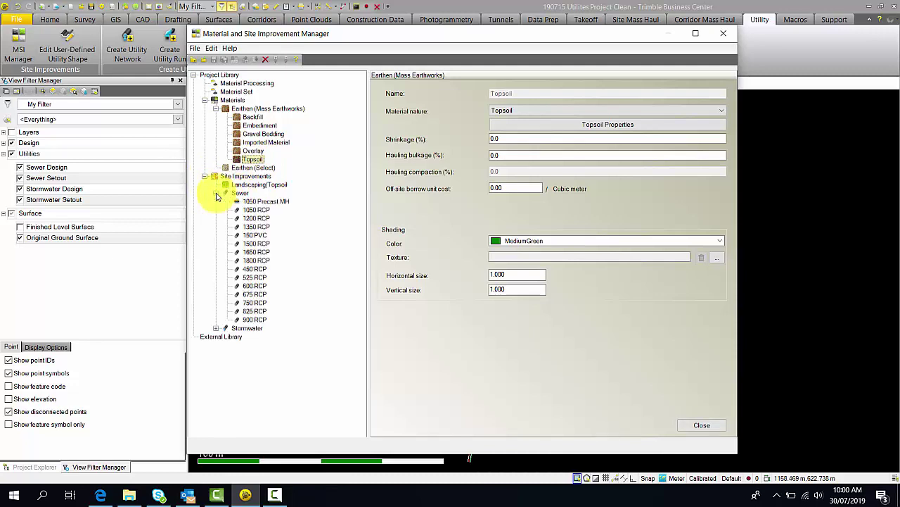
left_click(257, 202)
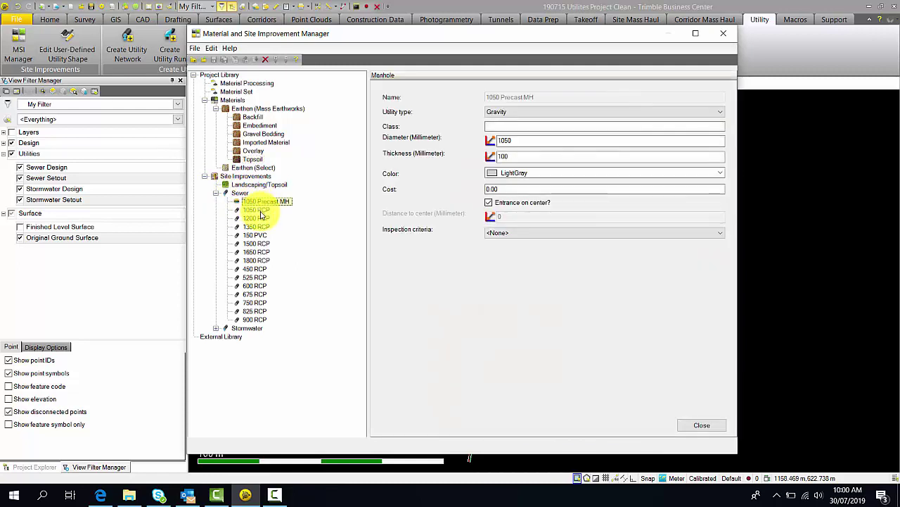
left_click(257, 209)
left_click(216, 327)
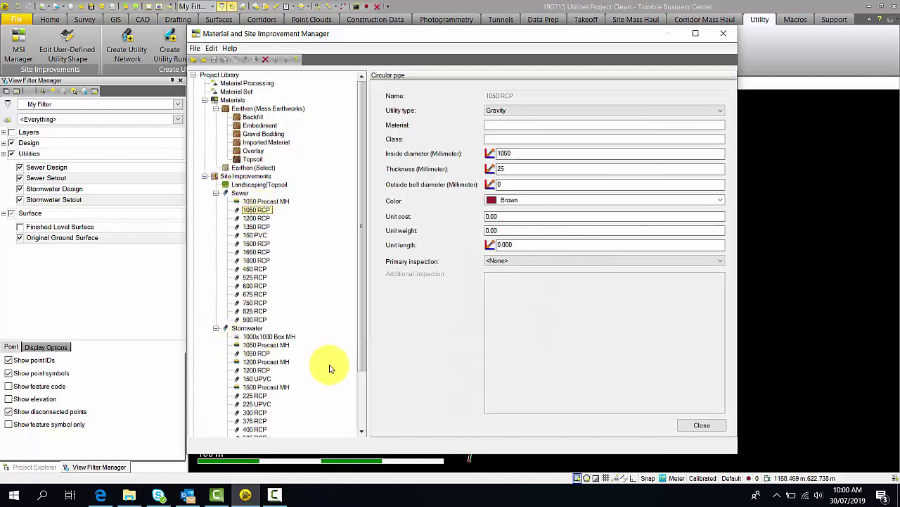
left_click(702, 425)
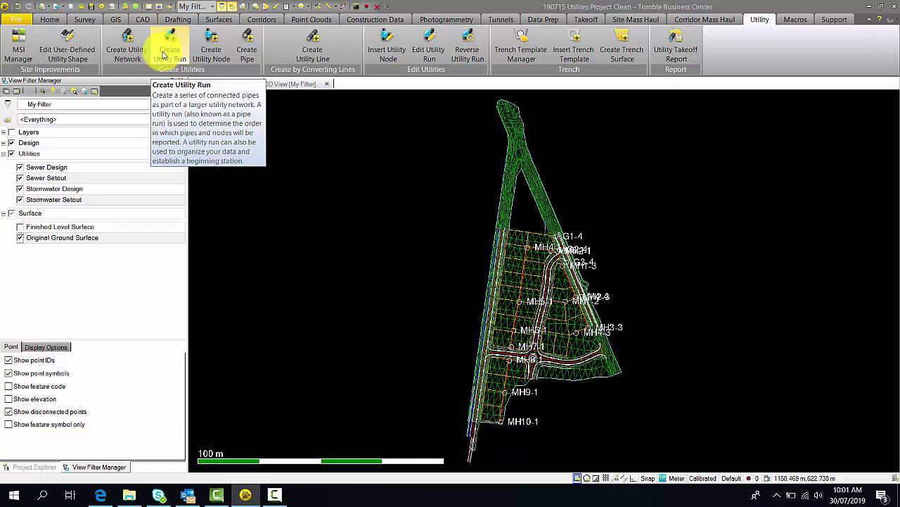
- Hide the surface, stormwater and design data in the plan view, leaving only the Sewer Design and Sewer Setout layers displayed
middle_click_drag(364, 249, 354, 239)
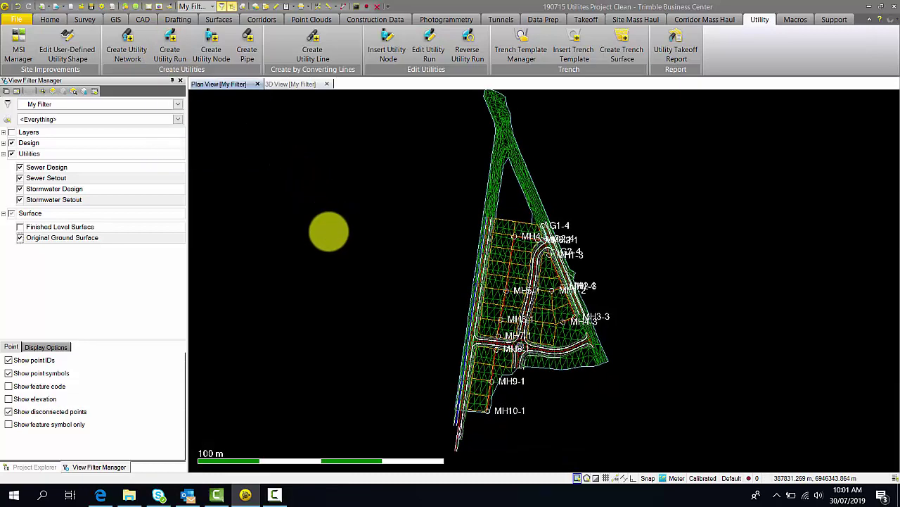
left_click(20, 237)
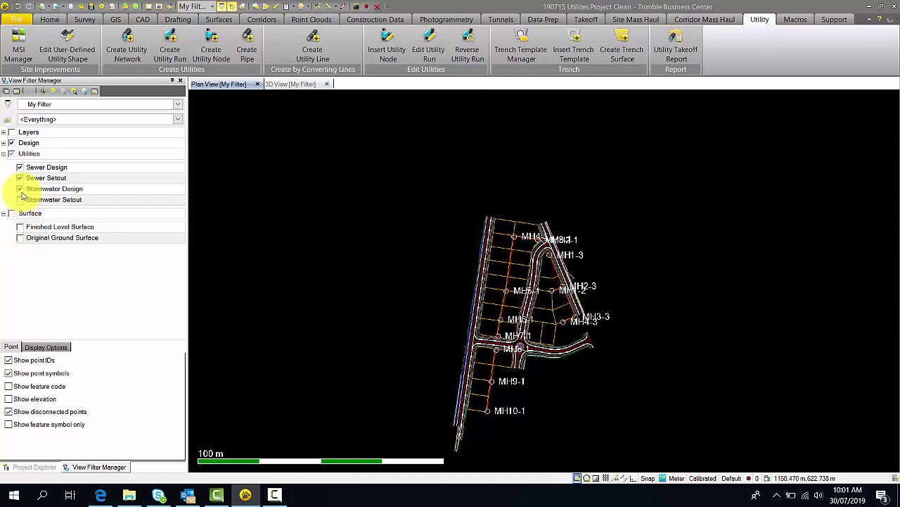
left_click(11, 142)
scroll(520, 260, "up", 3)
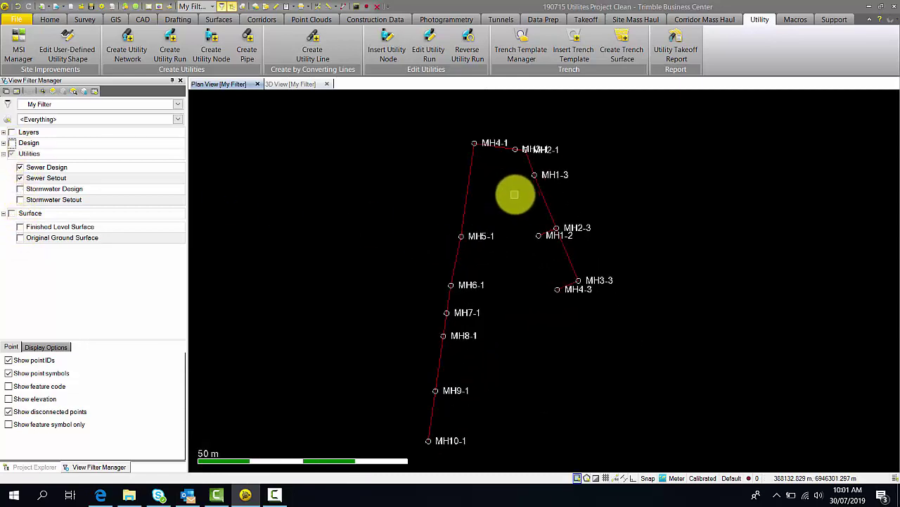
- Inspect the three sewer lines in plan by selecting each in turn, and clear the selection
left_click(473, 164)
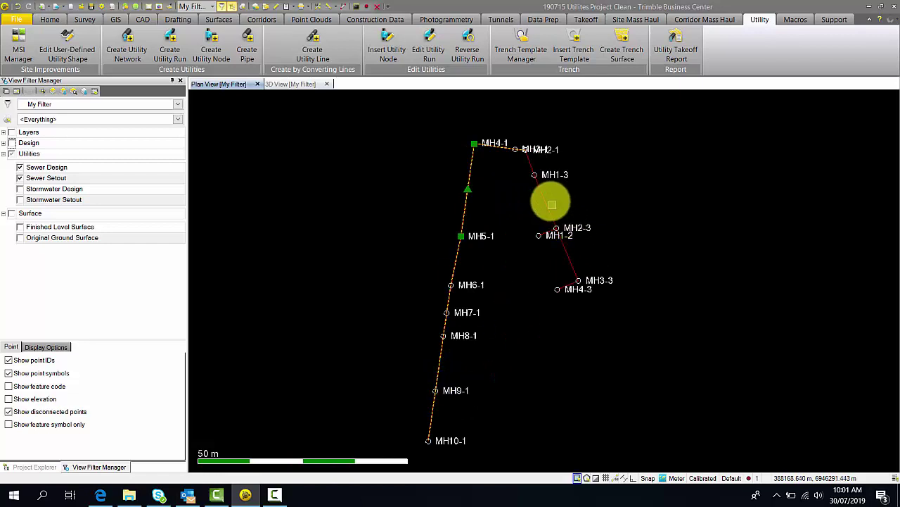
left_click(545, 194)
scroll(539, 227, "up", 2)
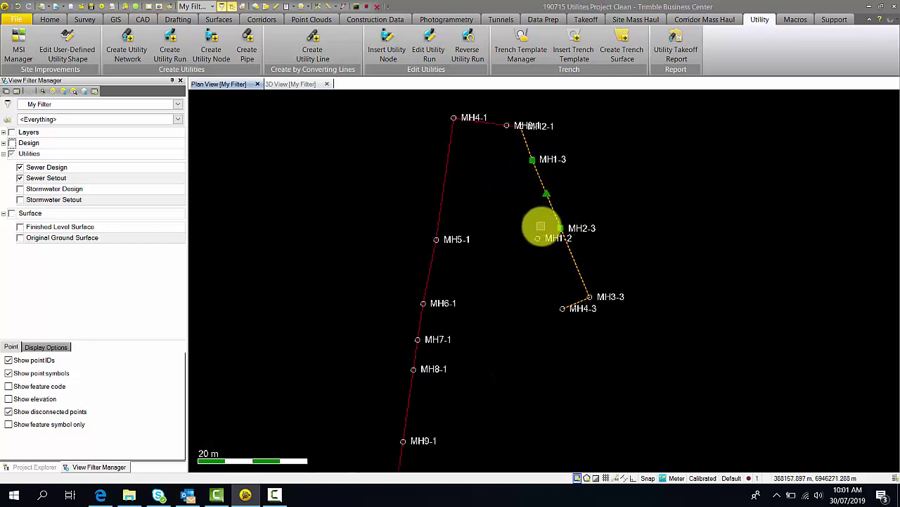
left_click(547, 234)
scroll(535, 229, "down", 3)
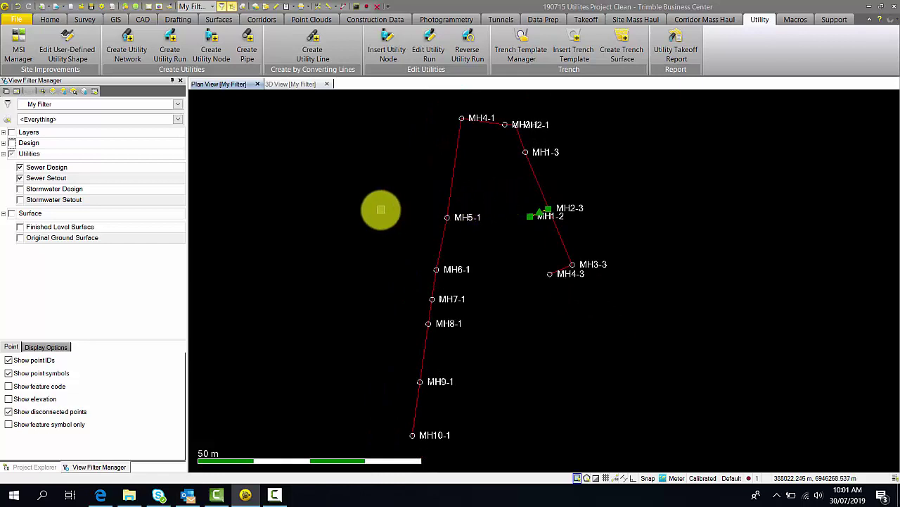
left_click(370, 210)
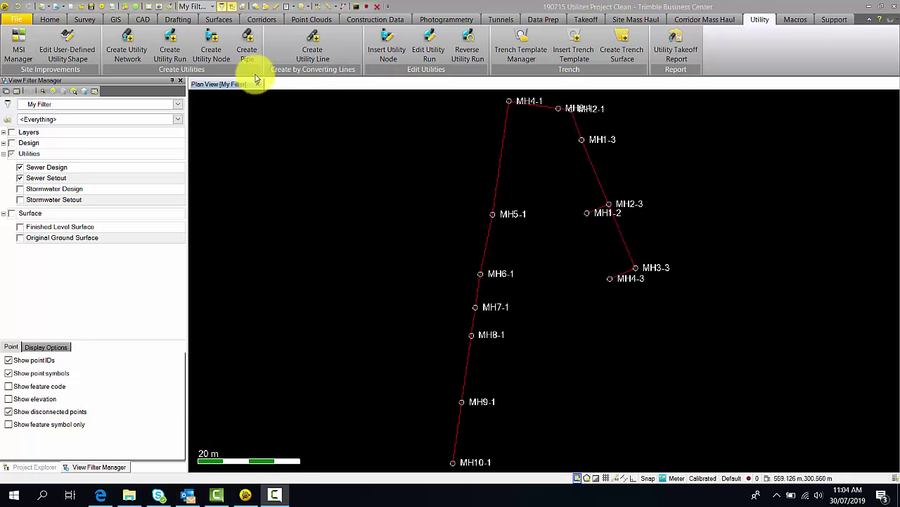
- Set up a new utility network named Sewer Network with the Gravity type
left_click(131, 40)
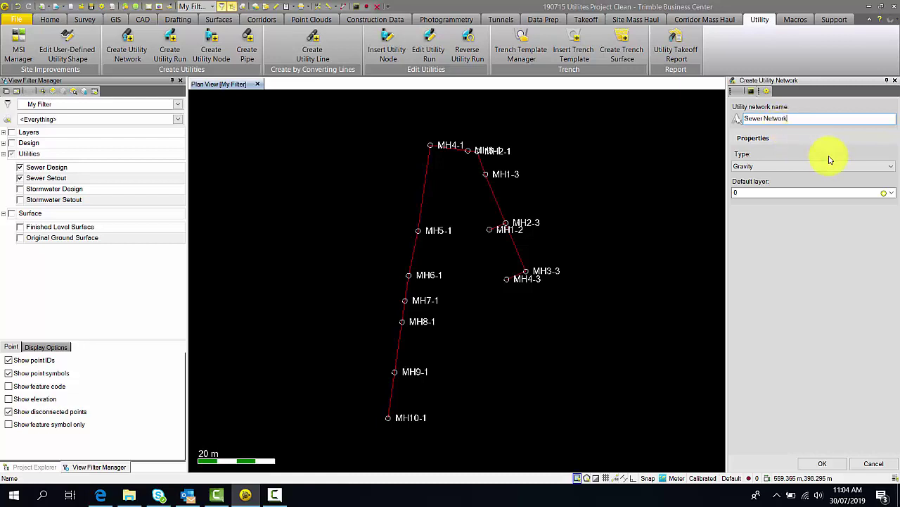
left_click(883, 168)
left_click(884, 176)
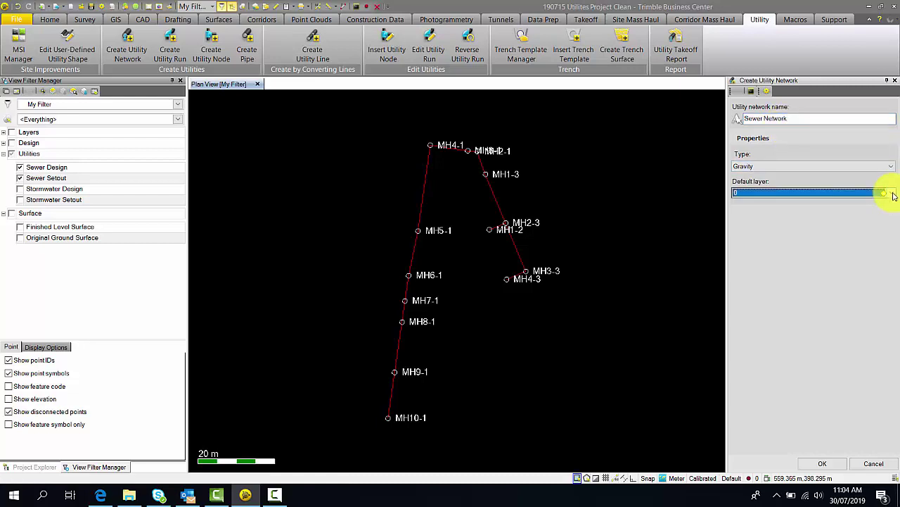
- Add a Sewer Network layer in the Utilities group as the network's default layer and create the network
left_click(892, 194)
scroll(886, 251, "down", 1)
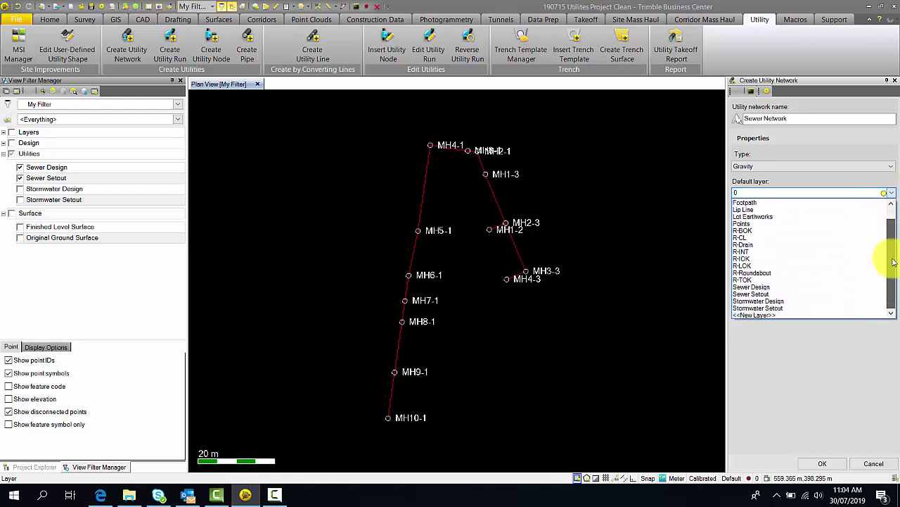
left_click(823, 315)
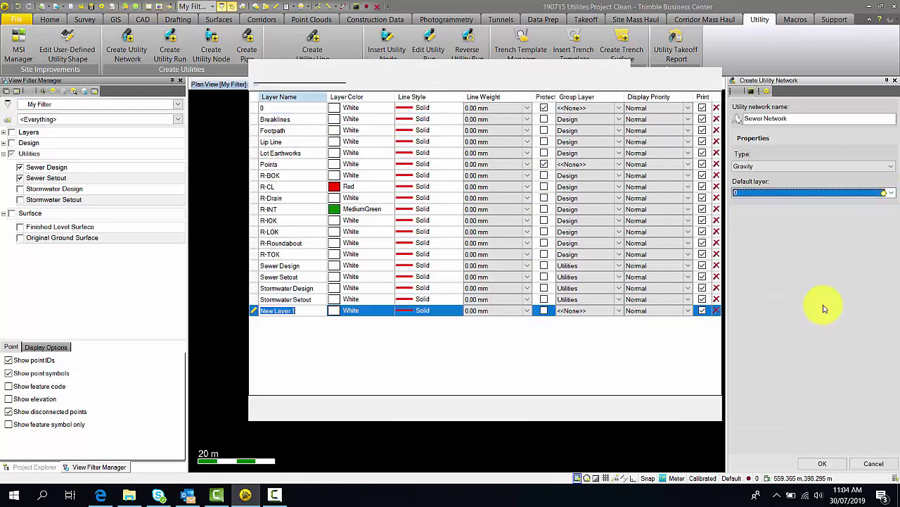
type("Sewer Network")
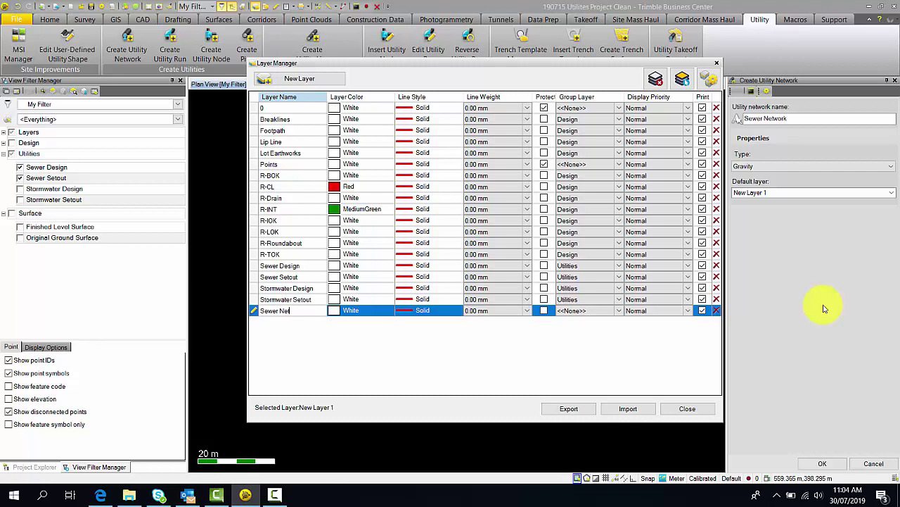
left_click(618, 312)
left_click(594, 337)
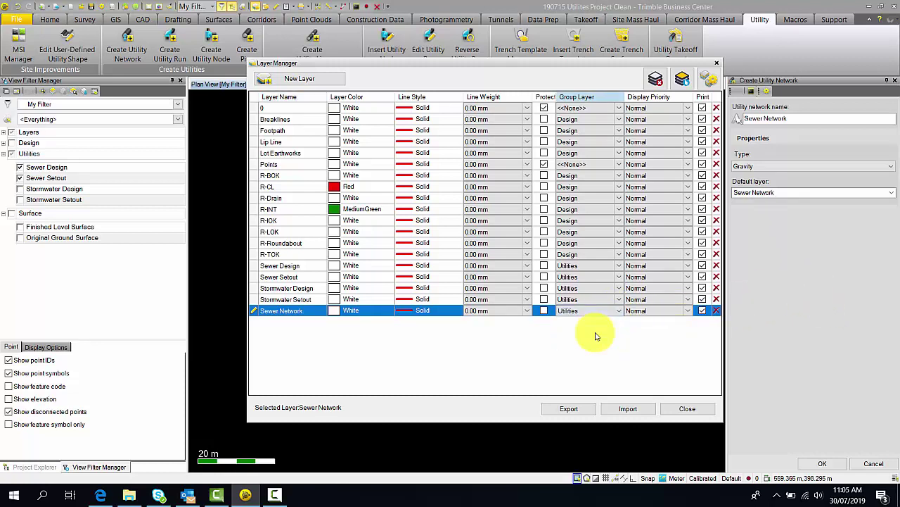
left_click(687, 409)
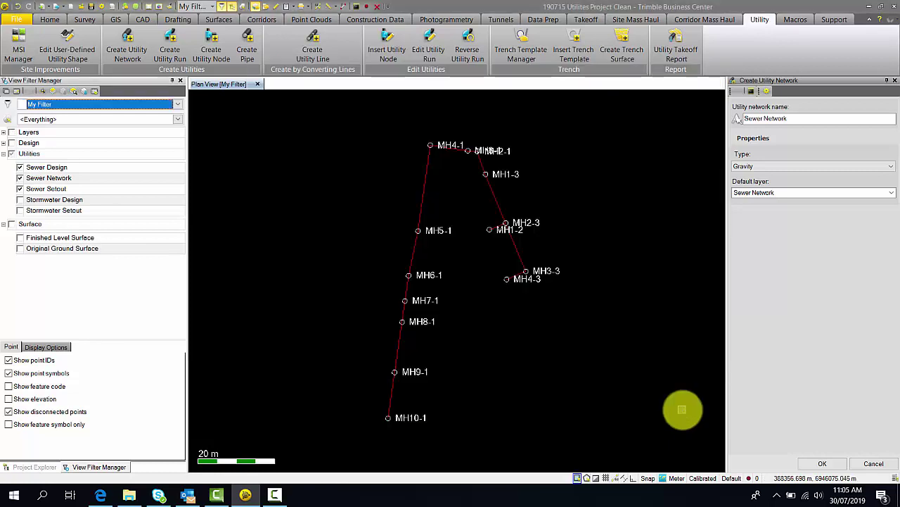
left_click(823, 463)
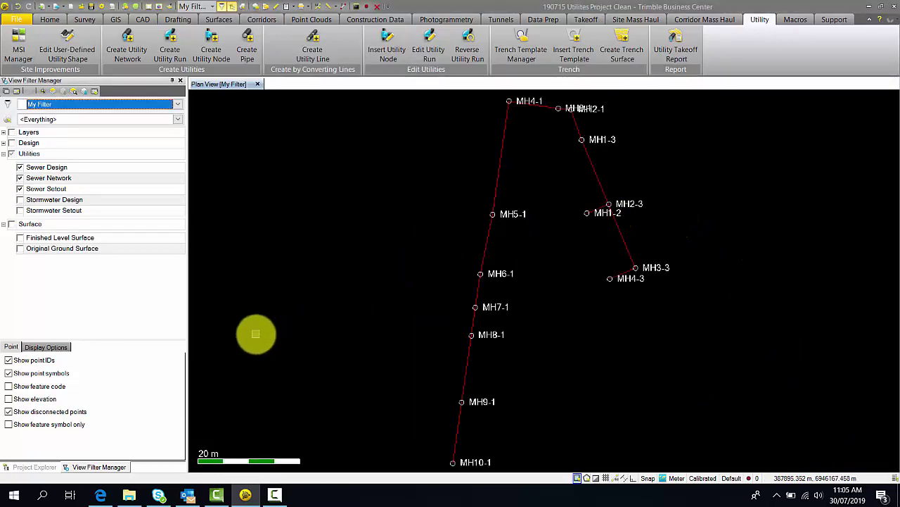
- Create a utility run named Sewer Line 1 in Sewer Network, with Topsoil as native material and start station 0
left_click(35, 466)
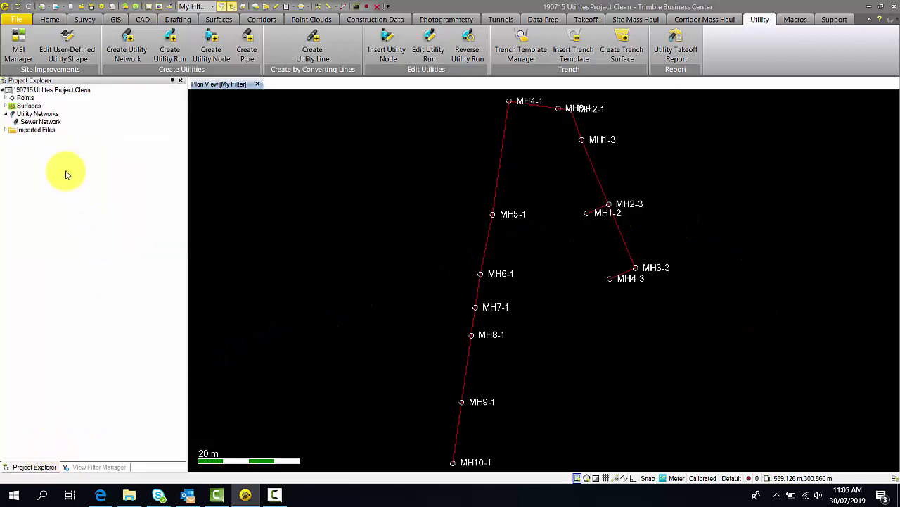
left_click(39, 121)
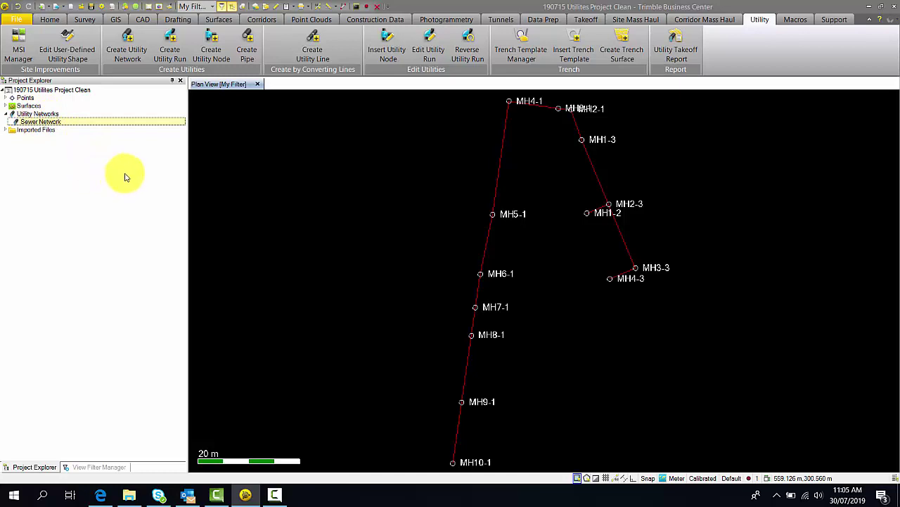
left_click(173, 49)
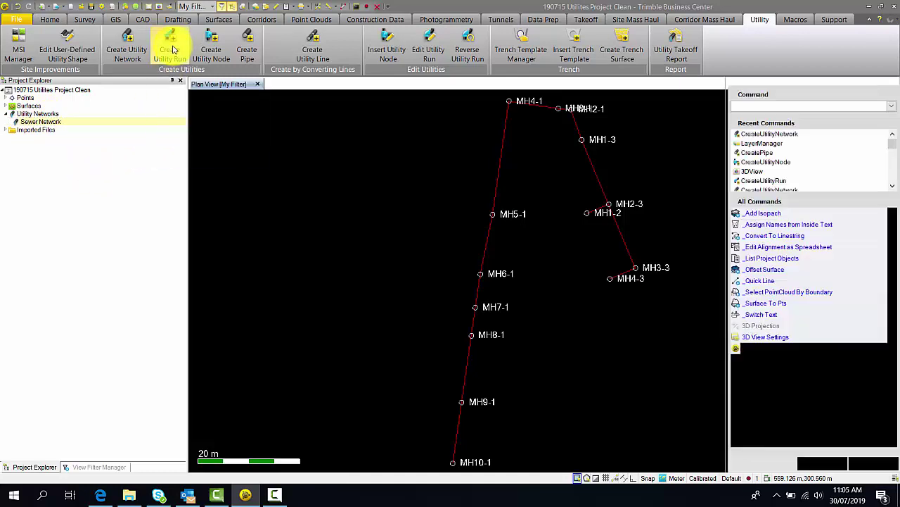
scroll(453, 132, "up", 6)
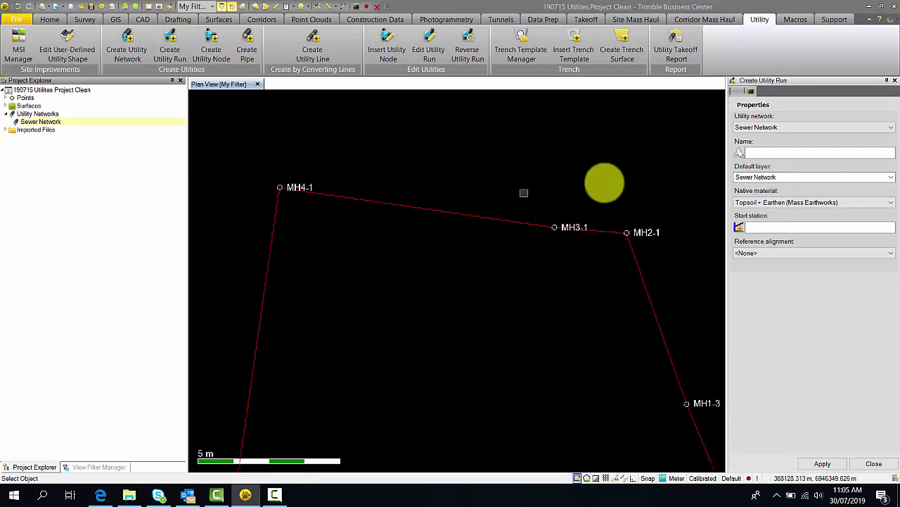
left_click(770, 154)
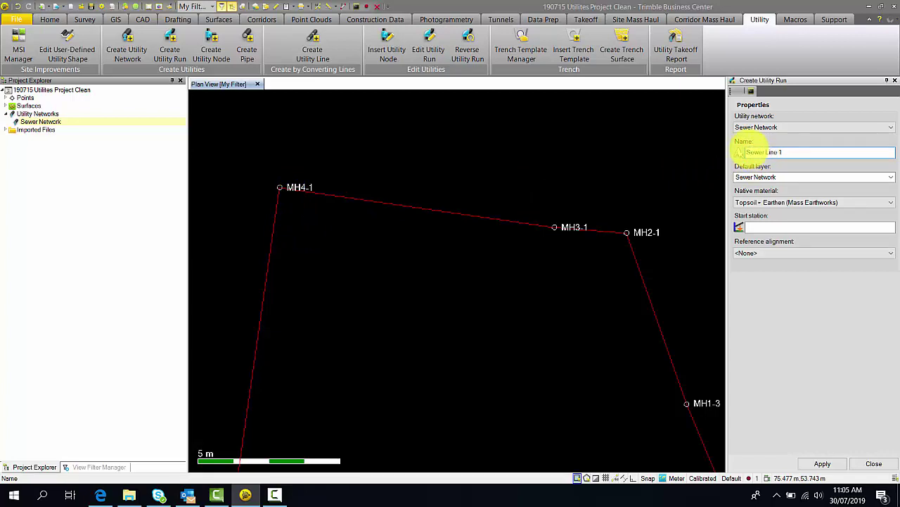
left_click(891, 205)
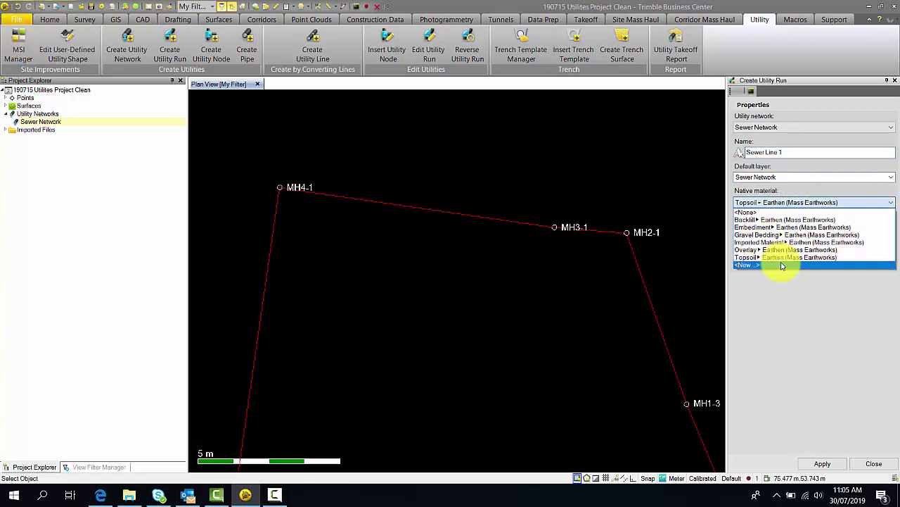
left_click(783, 257)
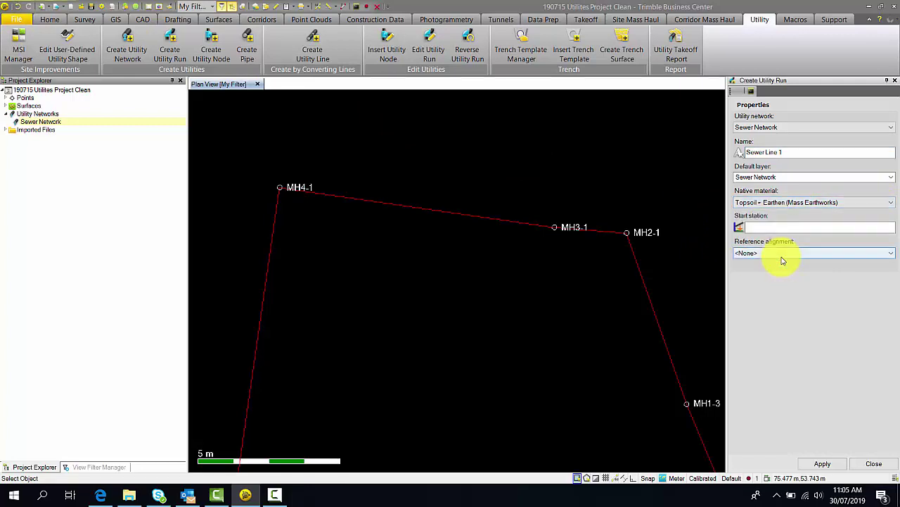
left_click(772, 226)
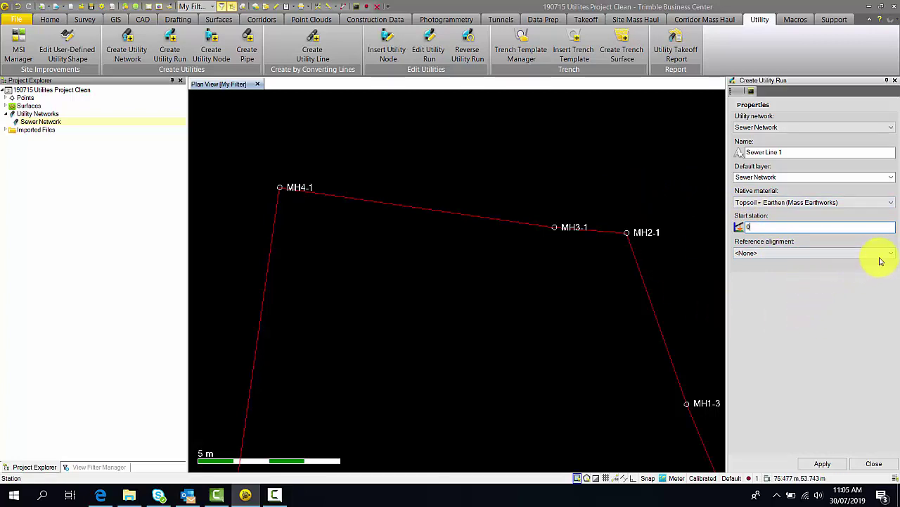
left_click(821, 464)
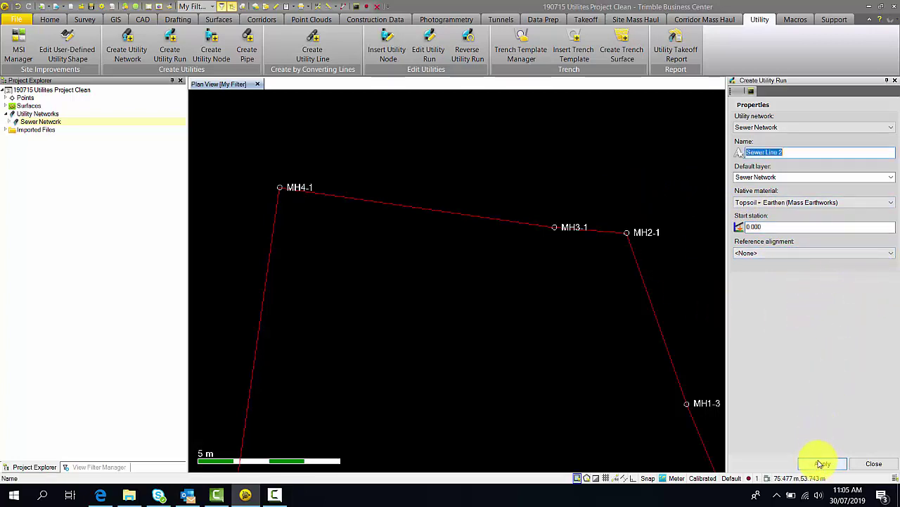
left_click(876, 464)
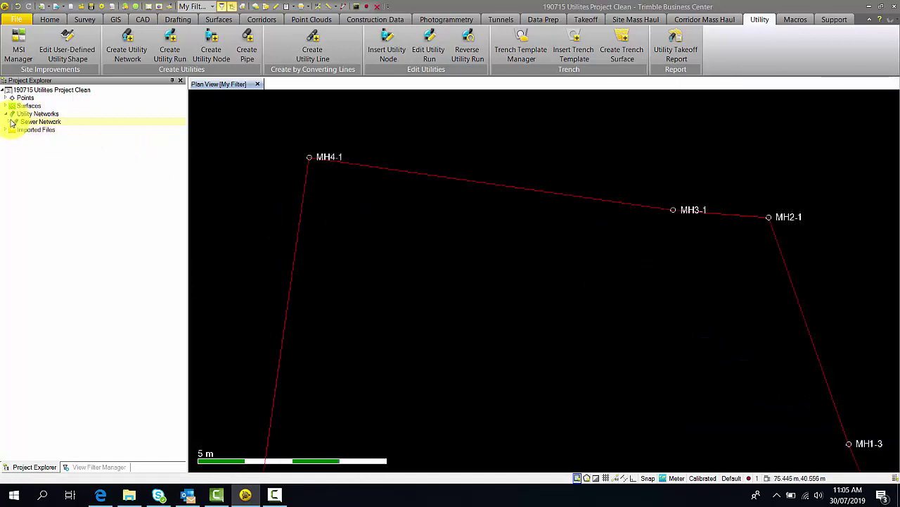
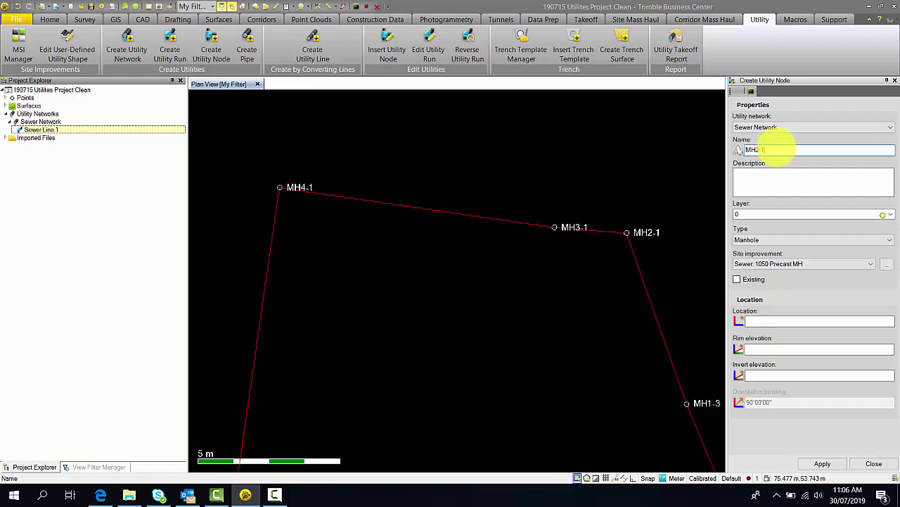
- Describe the new utility node MH2-1 as Sewer Line 1 and add a Sewer Pits layer in the Utilities group for it
left_click(824, 179)
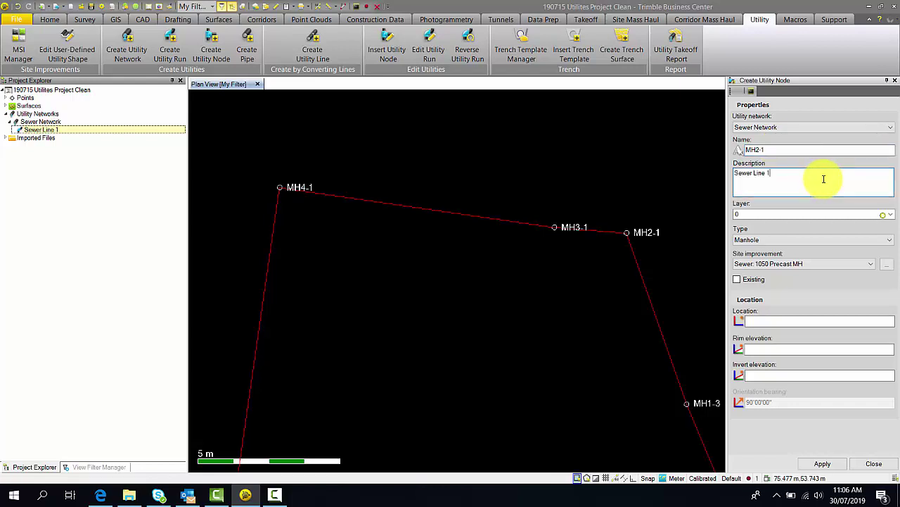
left_click(890, 215)
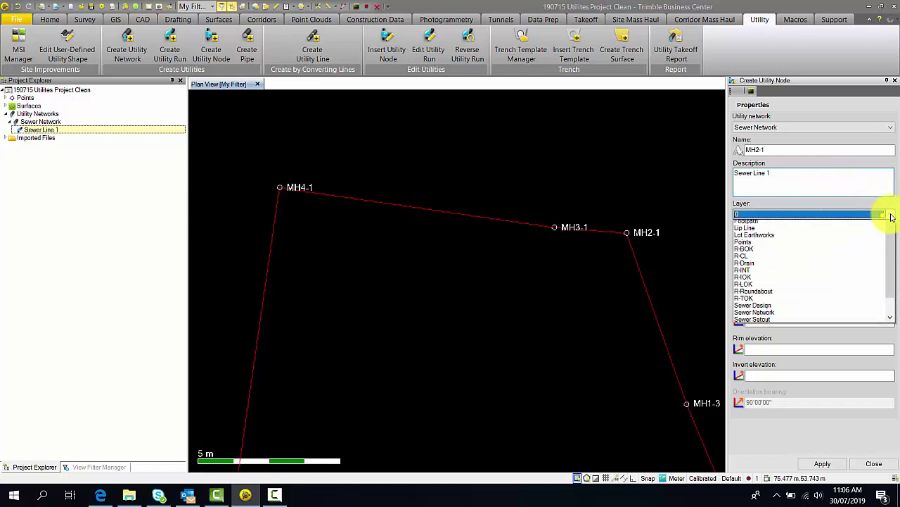
scroll(886, 249, "down", 5)
left_click(850, 336)
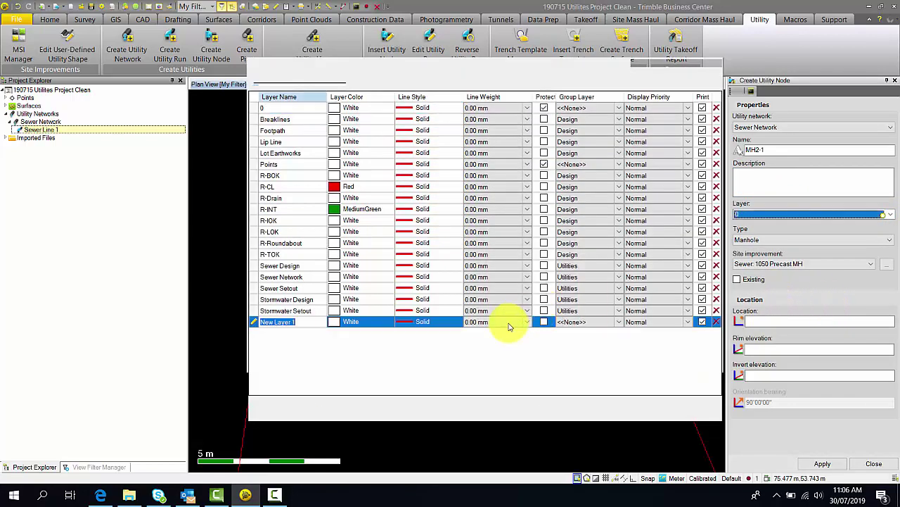
type("Sewer Pits")
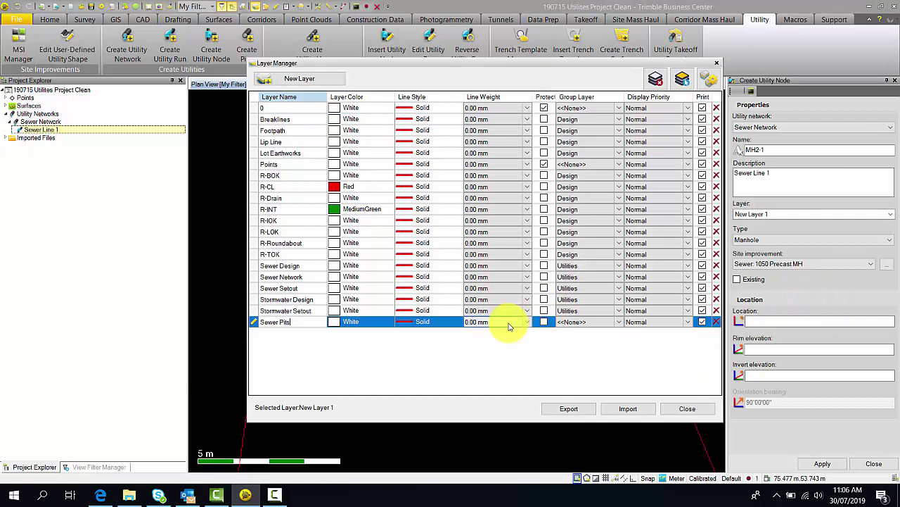
left_click(618, 322)
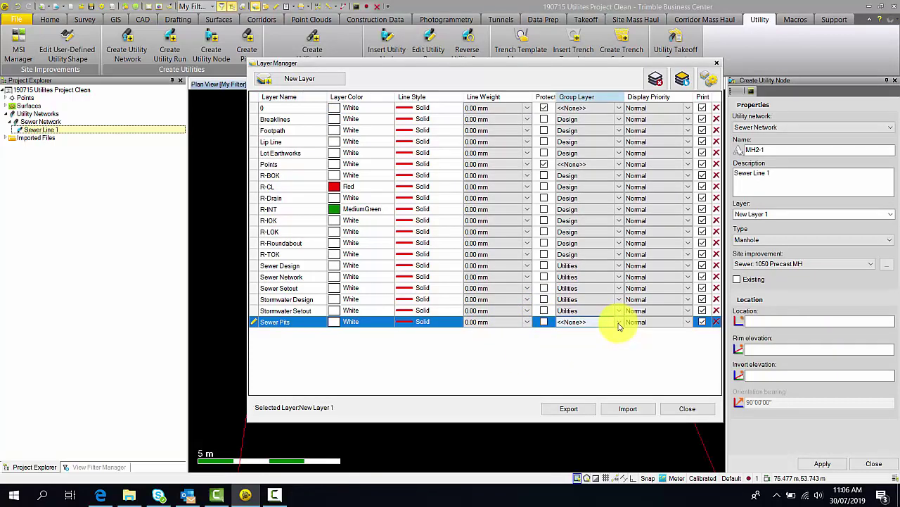
left_click(618, 321)
left_click(612, 348)
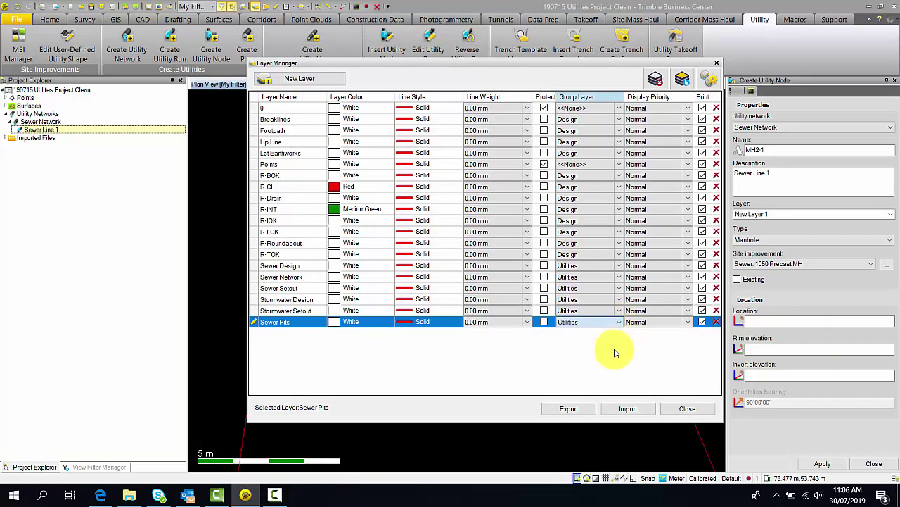
left_click(695, 408)
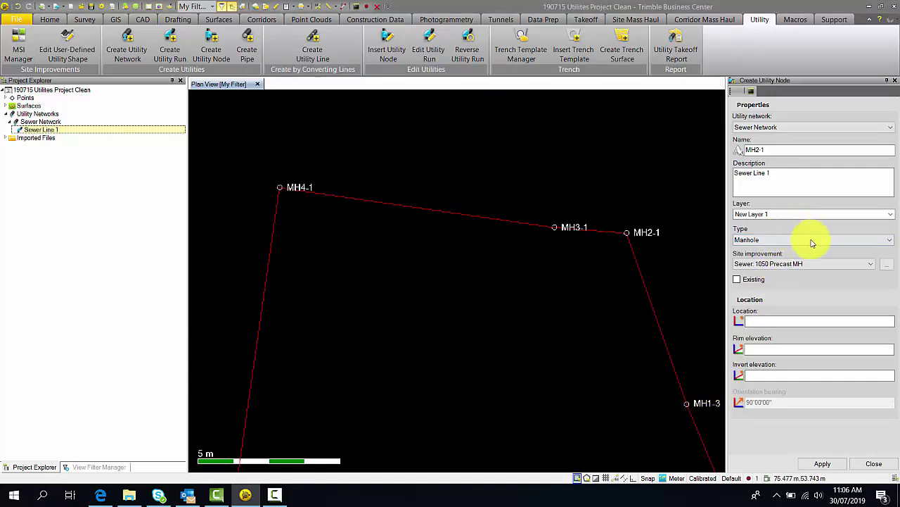
- Set the node type to Manhole and its site improvement to Sewer: 1050 Precast MH
left_click(890, 243)
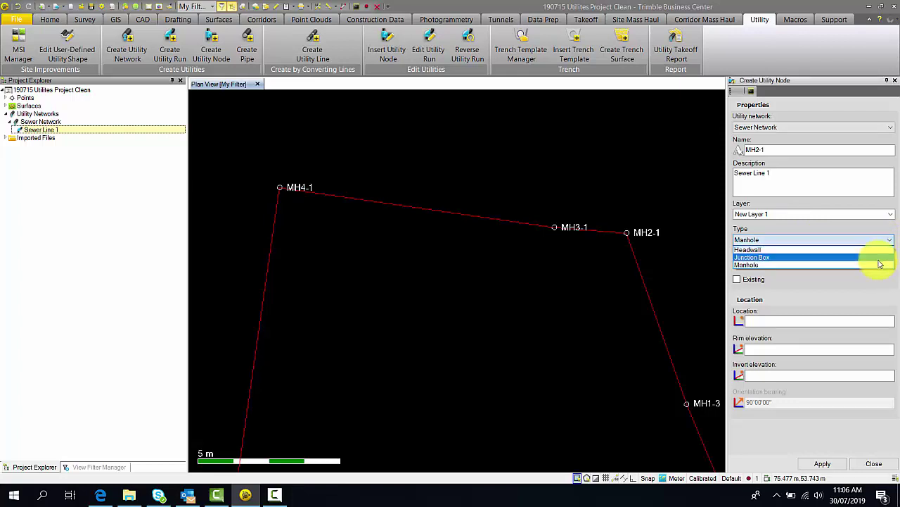
left_click(871, 240)
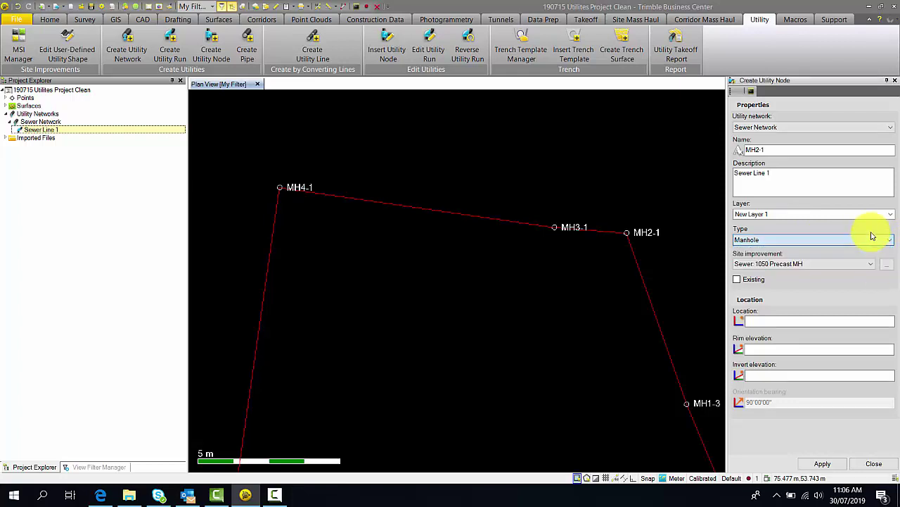
left_click(870, 238)
left_click(873, 265)
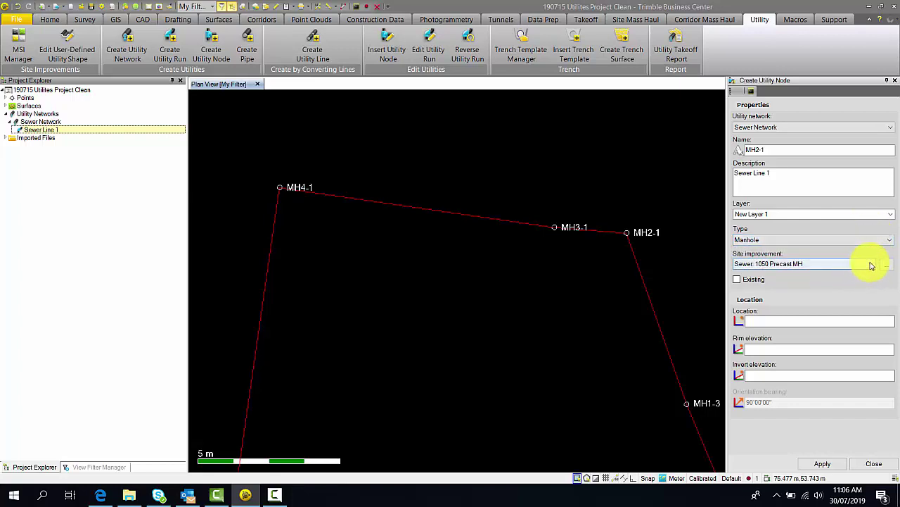
left_click(868, 264)
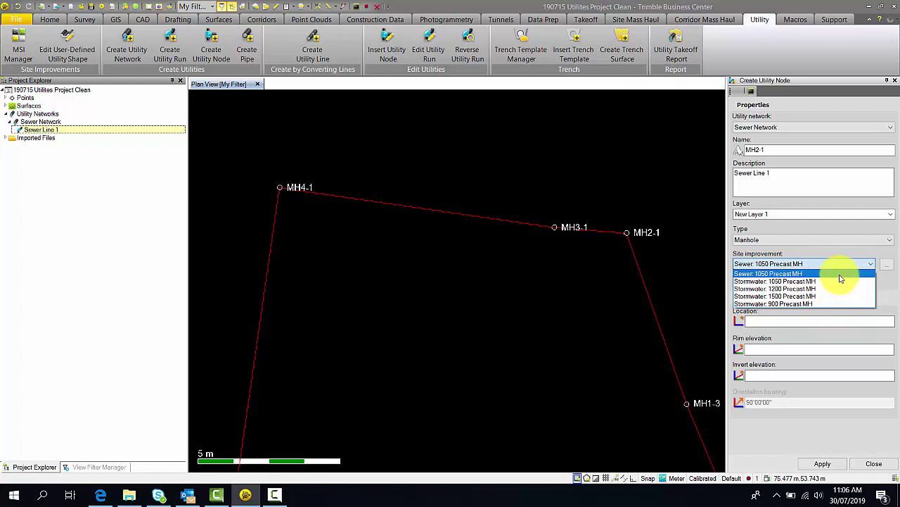
left_click(841, 273)
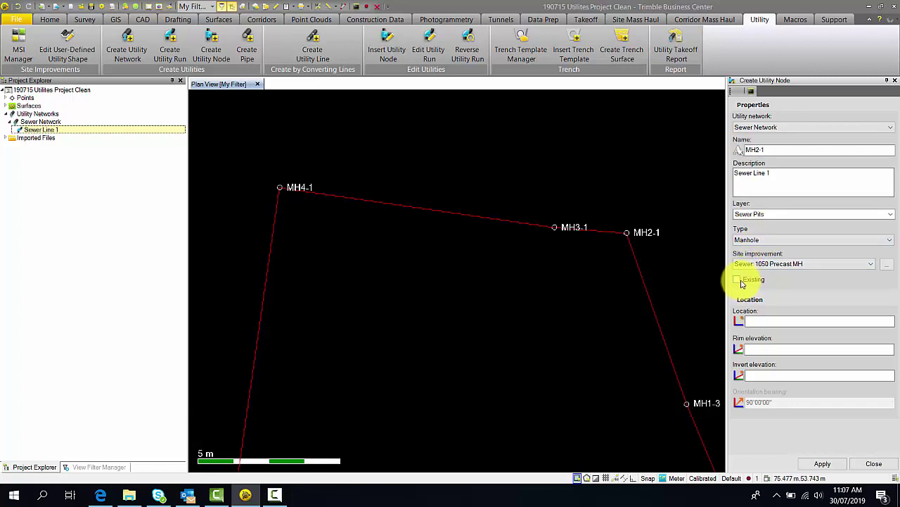
- Locate the node at point MH2-1, set its rim elevation to 539.335 and invert elevation to 537.016, and create it
left_click(772, 321)
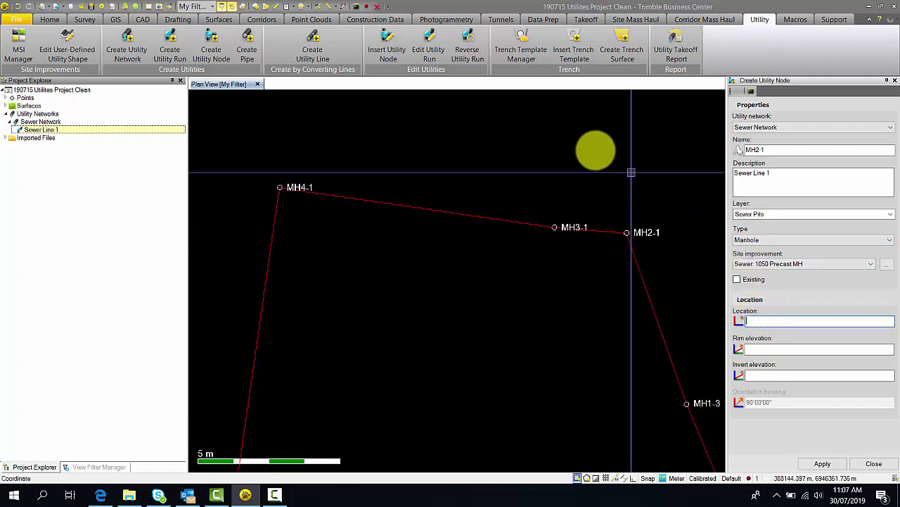
right_click(584, 140)
left_click(613, 251)
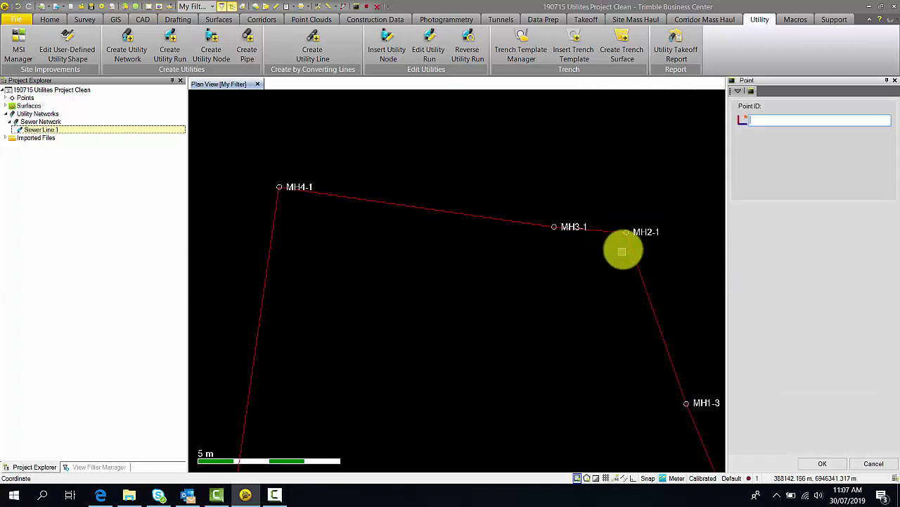
left_click(626, 232)
left_click(755, 349)
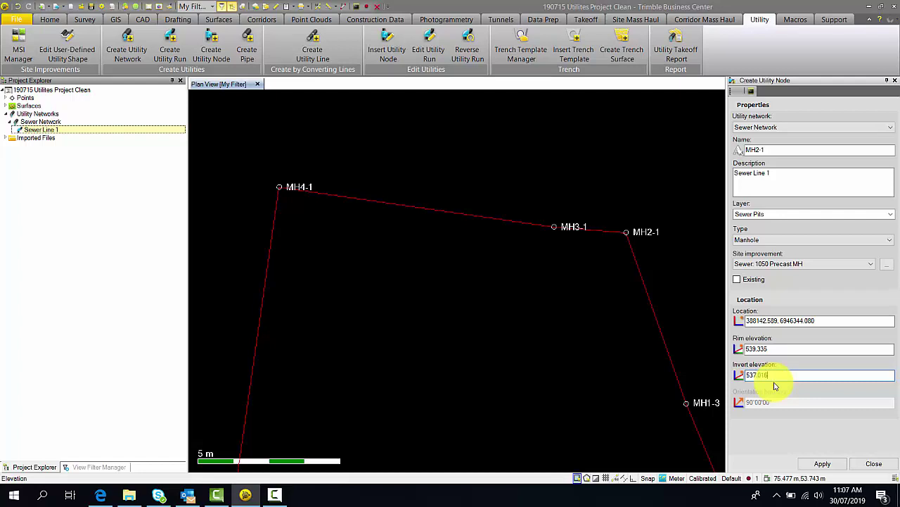
left_click(823, 464)
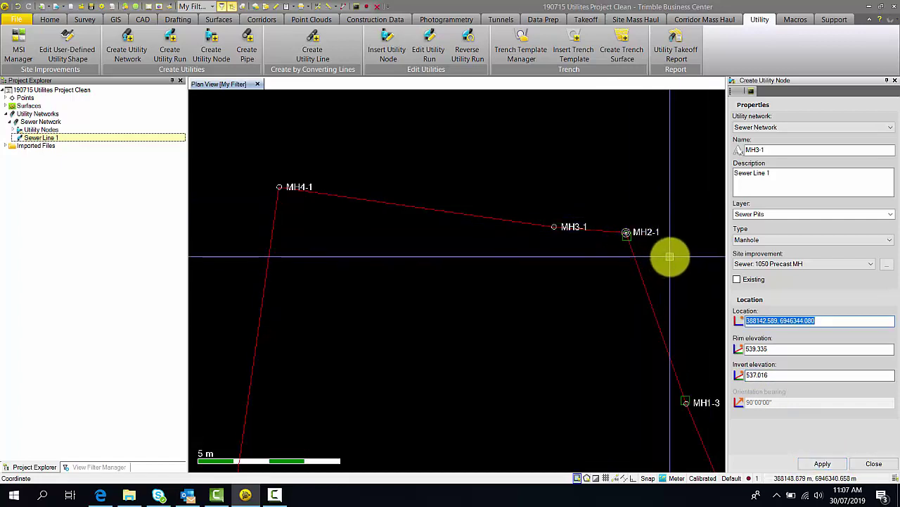
- Inspect the MH2-1 manhole up close in plan and in a 3D view, and return to the plan view
scroll(663, 247, "up", 4)
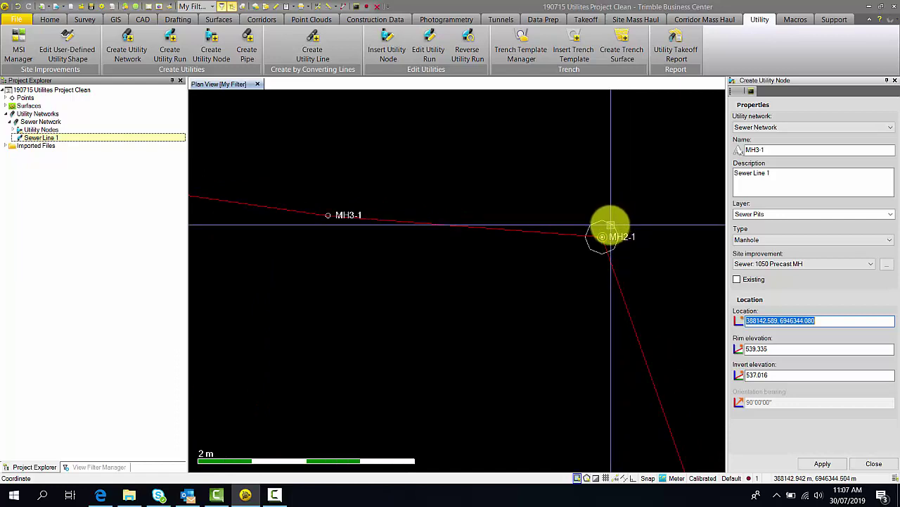
scroll(610, 226, "down", 1)
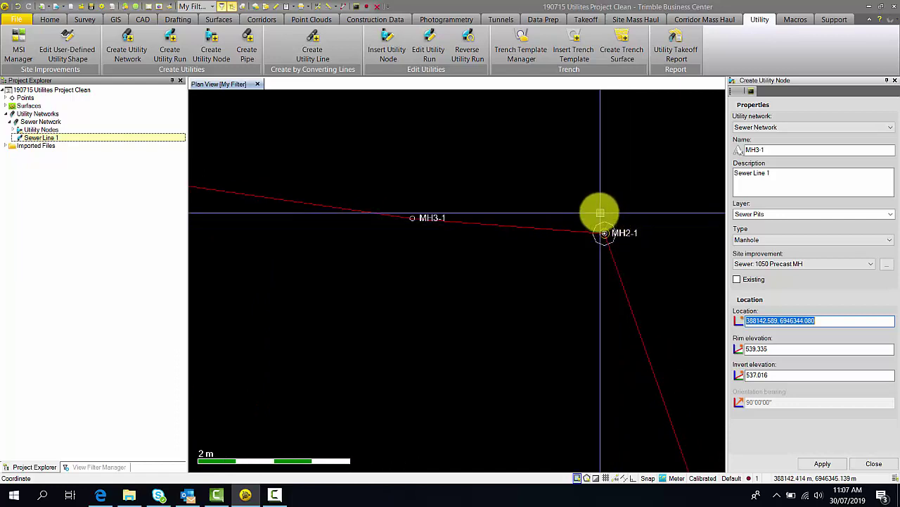
left_click(170, 8)
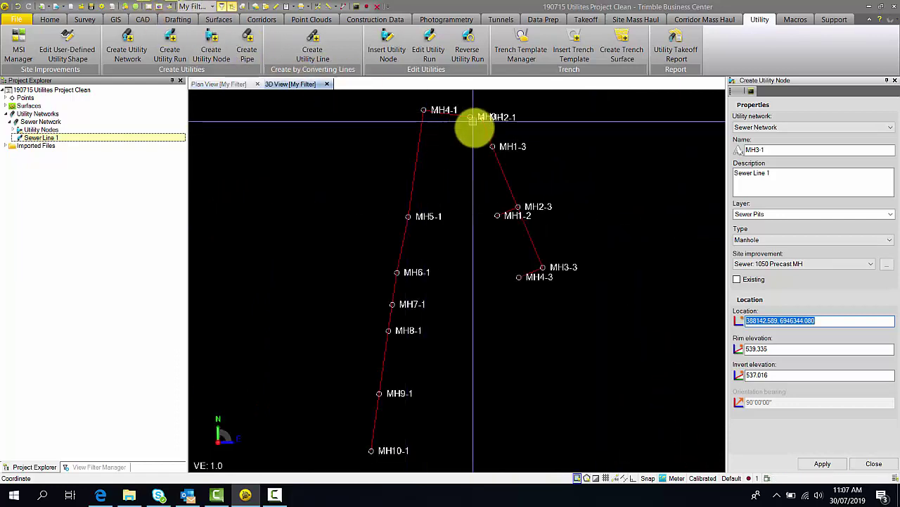
scroll(473, 117, "up", 5)
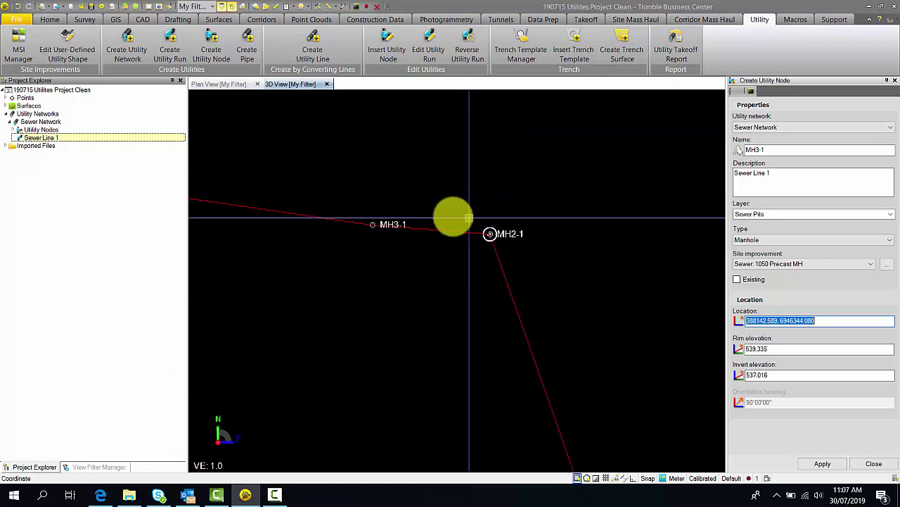
middle_click_drag(469, 218, 522, 200)
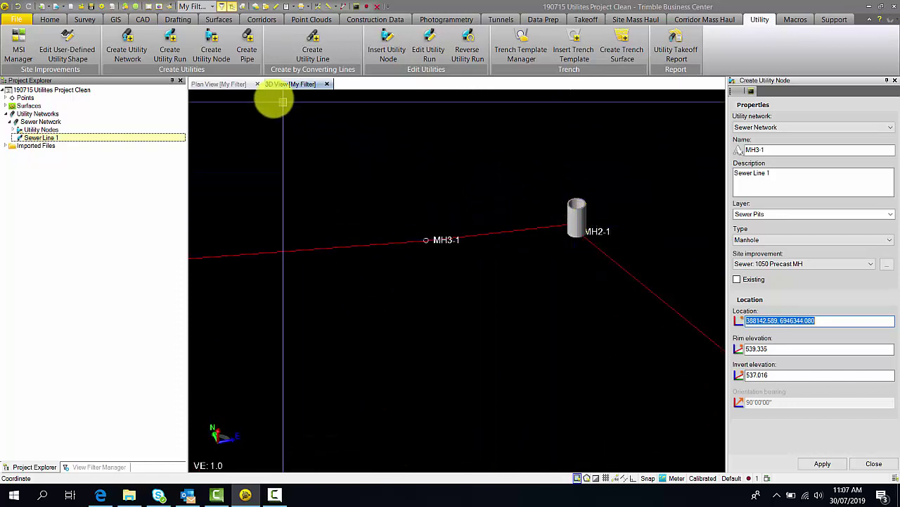
left_click(232, 84)
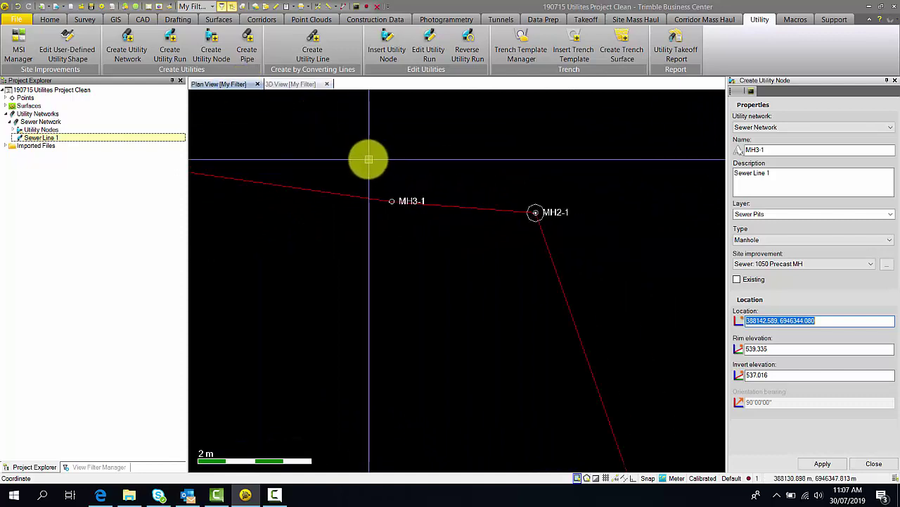
- Locate manhole MH3-1 at its setout point, set its rim elevation to 539.665 and invert elevation to 537.854, and create it
scroll(472, 205, "down", 2)
middle_click_drag(368, 160, 478, 215)
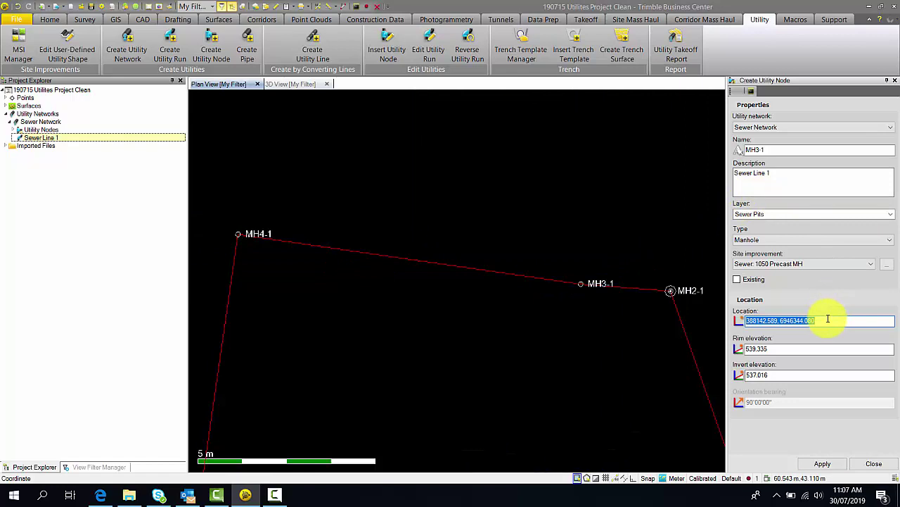
right_click(552, 197)
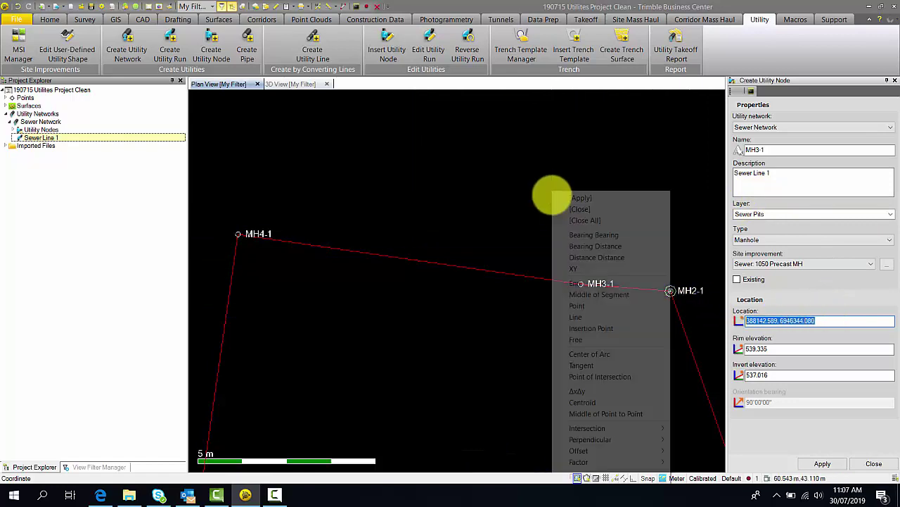
left_click(588, 305)
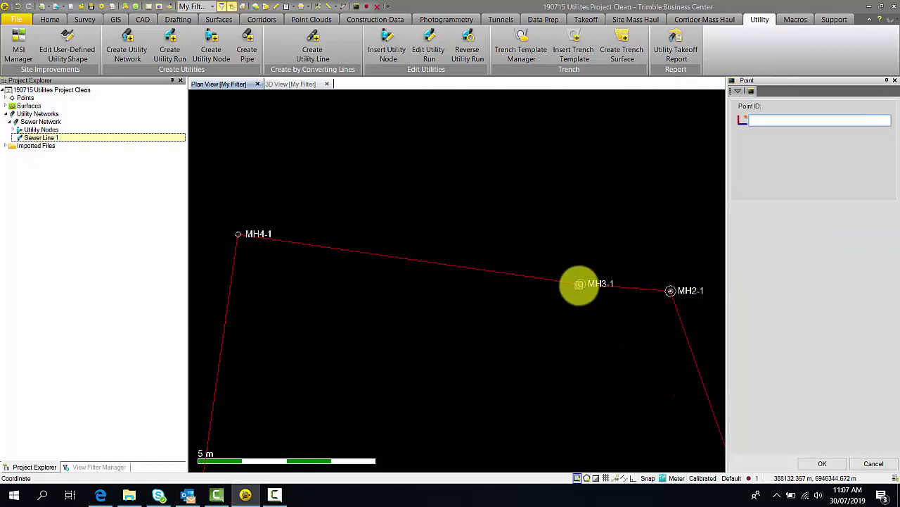
left_click(579, 285)
left_click(802, 349)
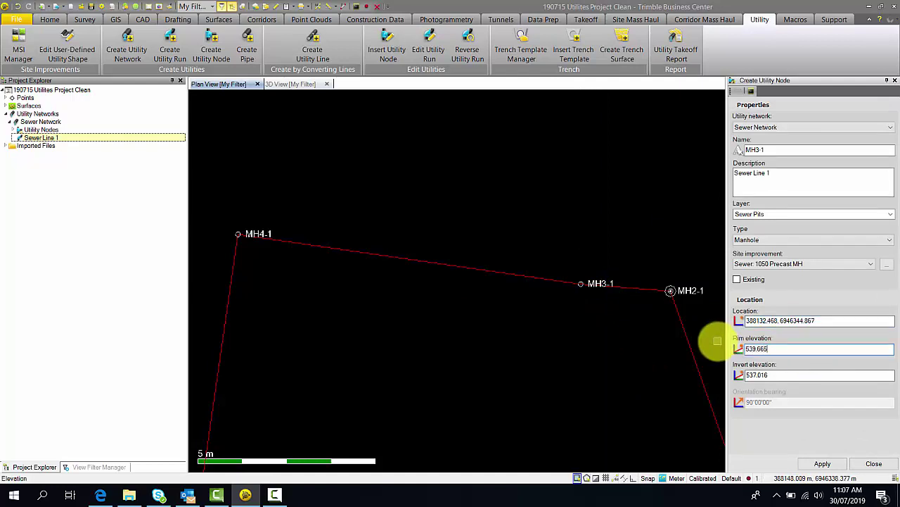
key("Tab")
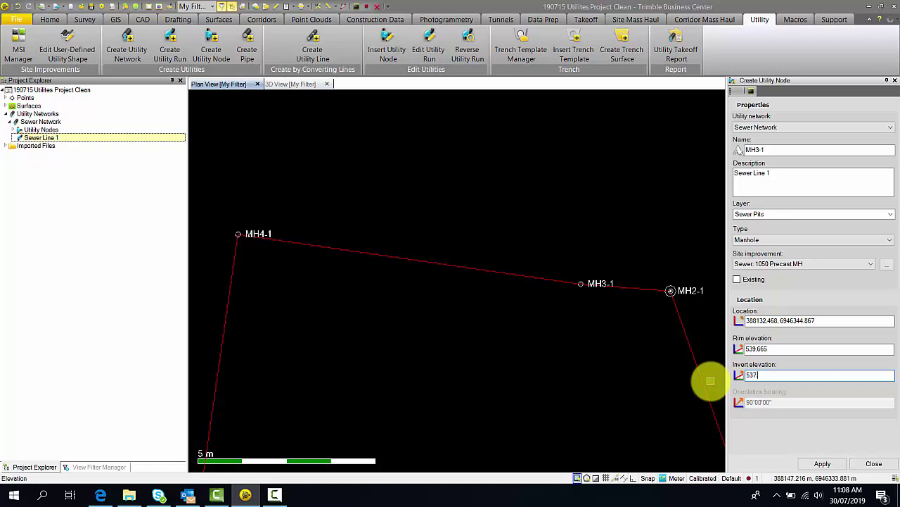
left_click(822, 463)
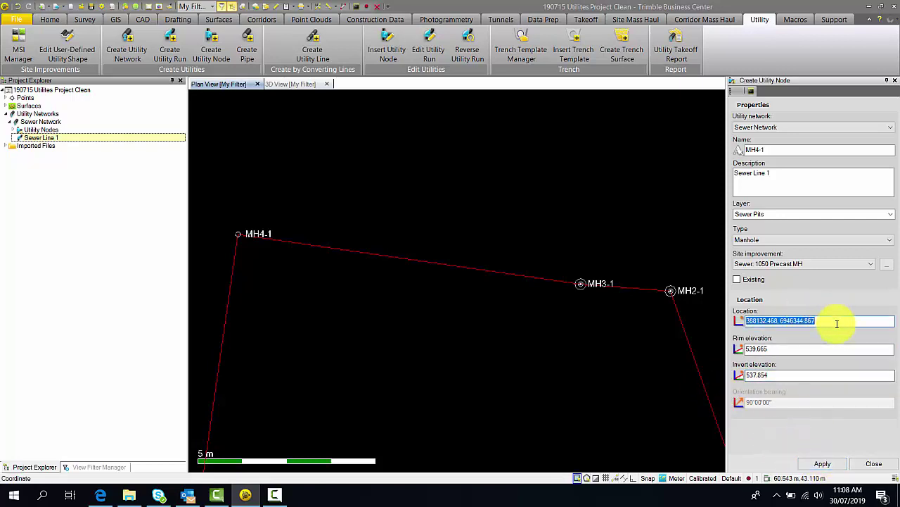
- Locate manhole MH4-1 at its setout point, set its rim elevation to 540.324 and invert elevation to 538.284, and finish creating nodes
right_click(333, 143)
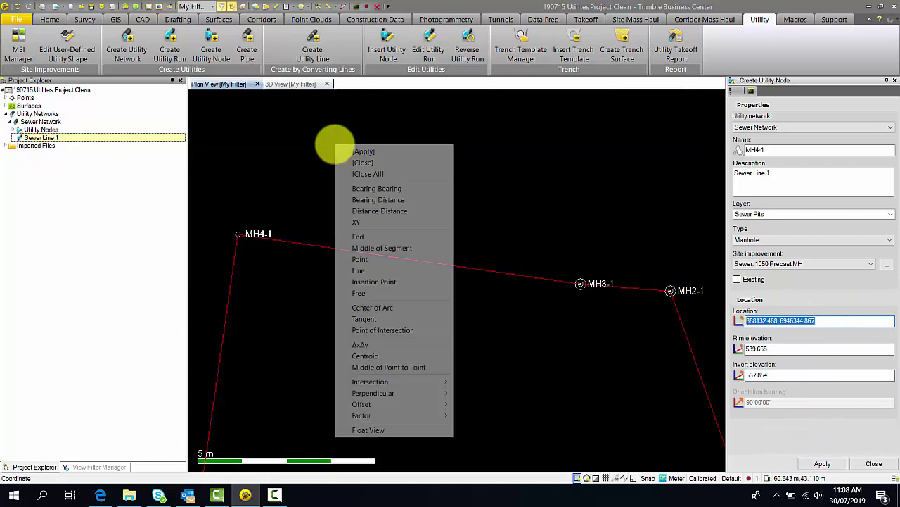
left_click(360, 259)
left_click(238, 234)
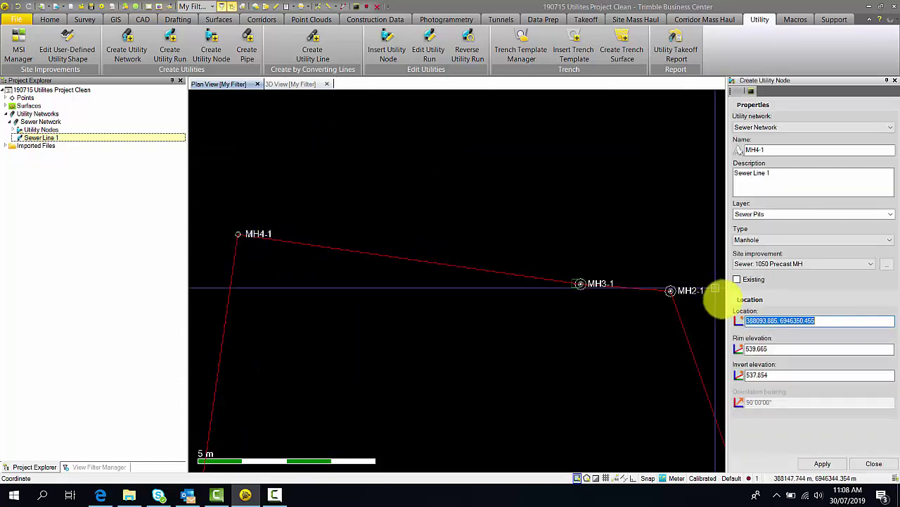
left_click(781, 349)
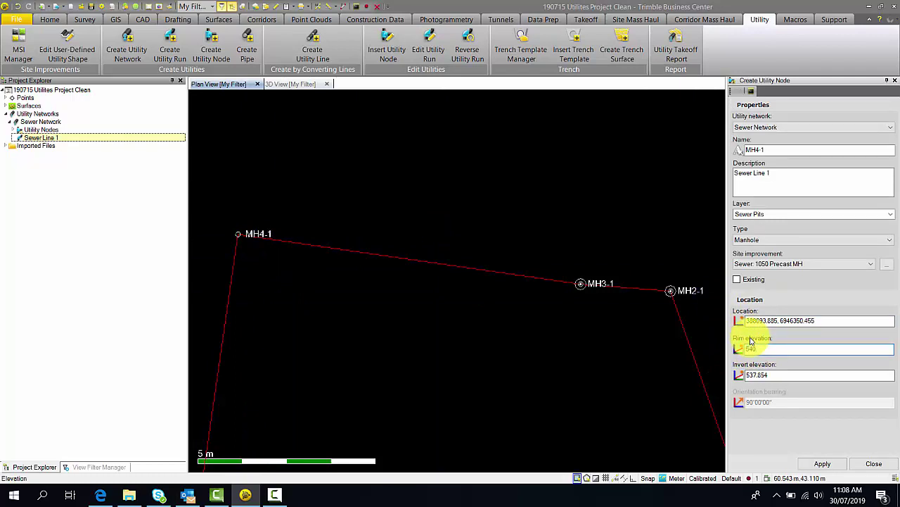
type("540.324")
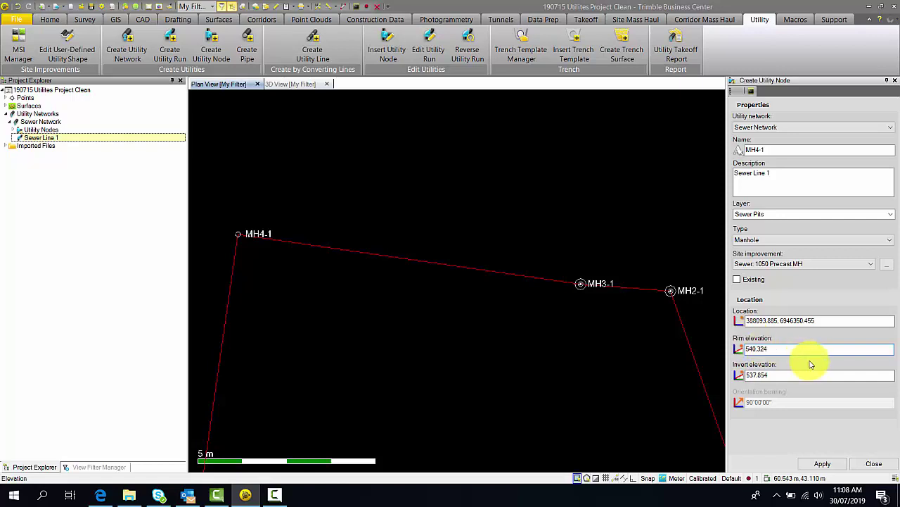
left_click(804, 375)
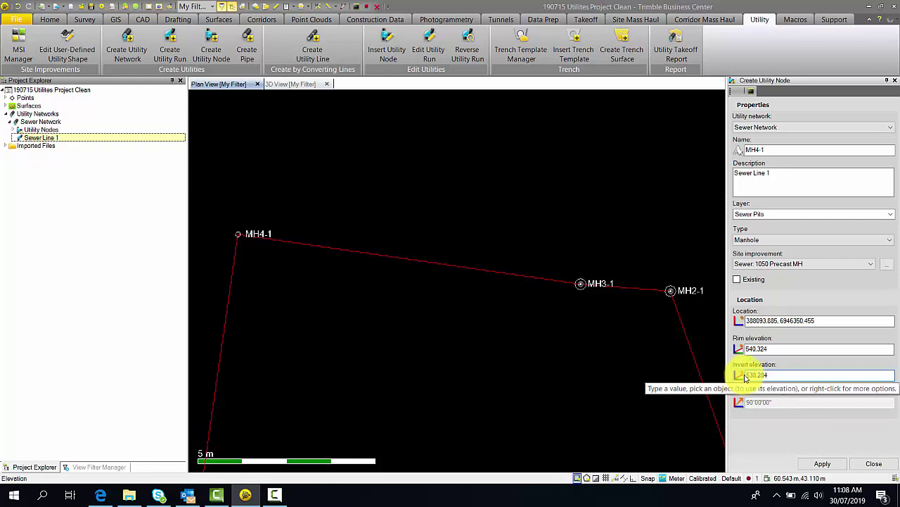
left_click(822, 463)
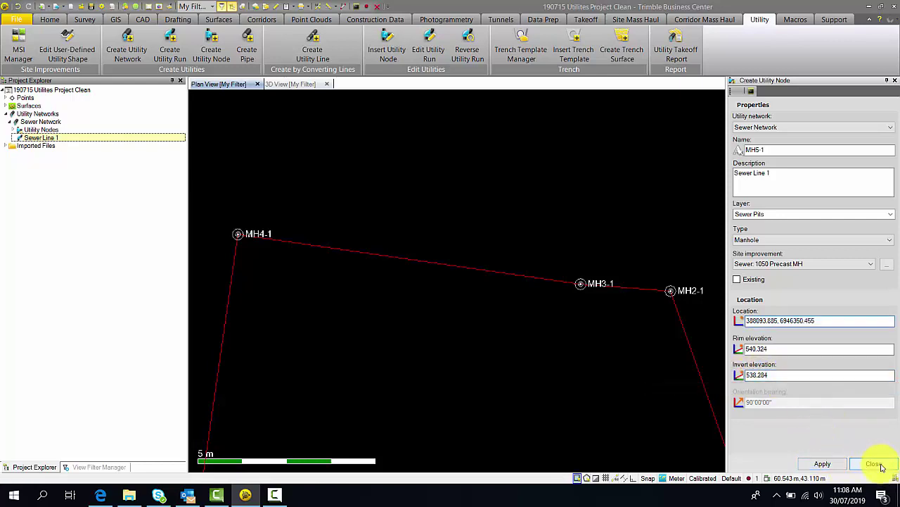
left_click(874, 463)
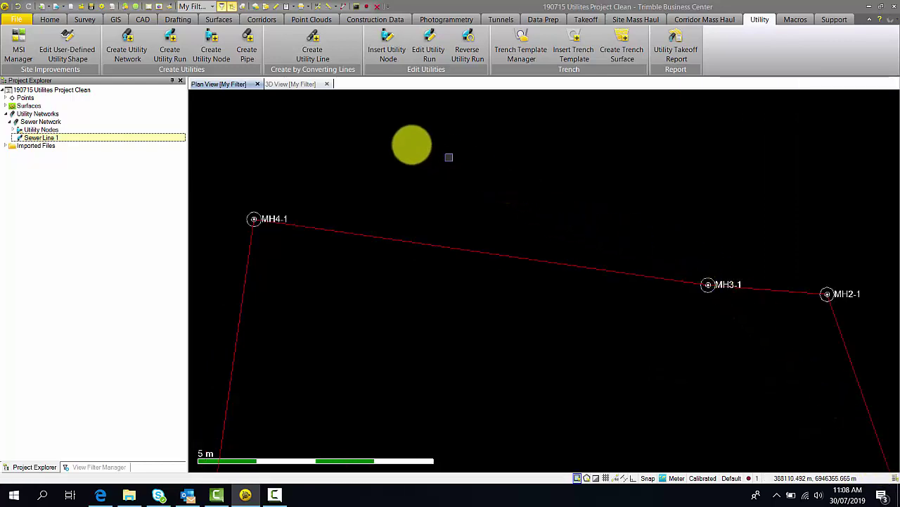
- Start a new pipe in the Sewer Network on run Sewer Line 1, with Invert elevation type and Centerline end type
left_click(246, 42)
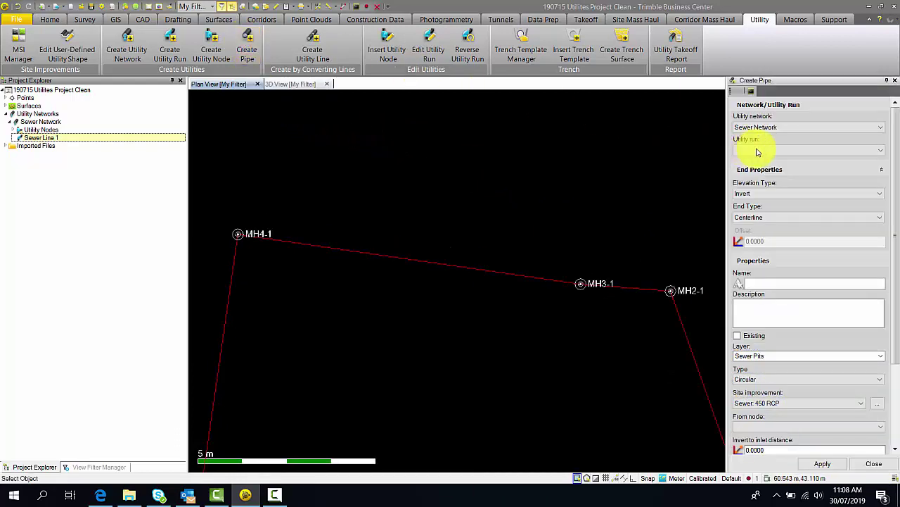
left_click(767, 129)
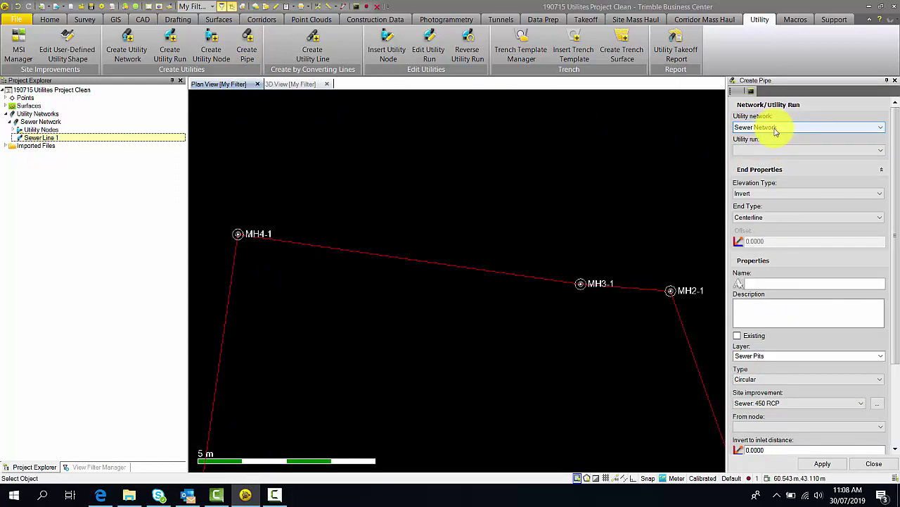
left_click(880, 150)
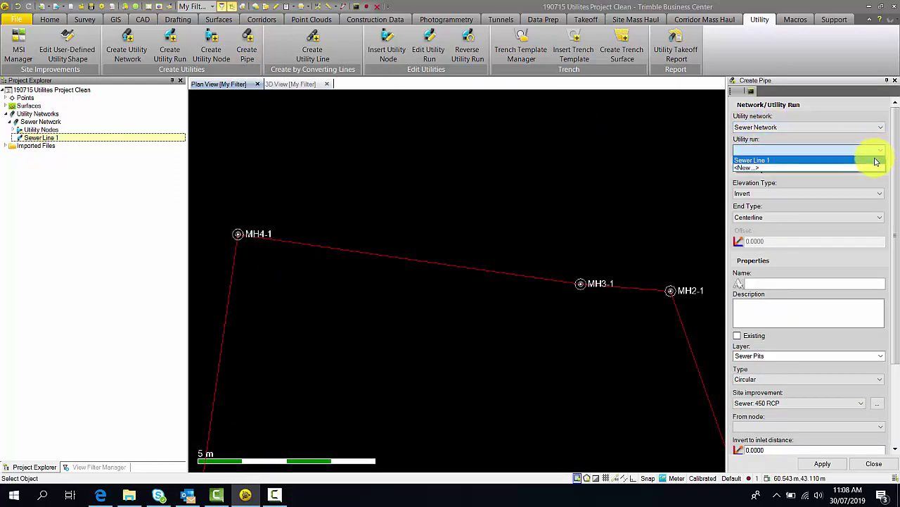
left_click(875, 162)
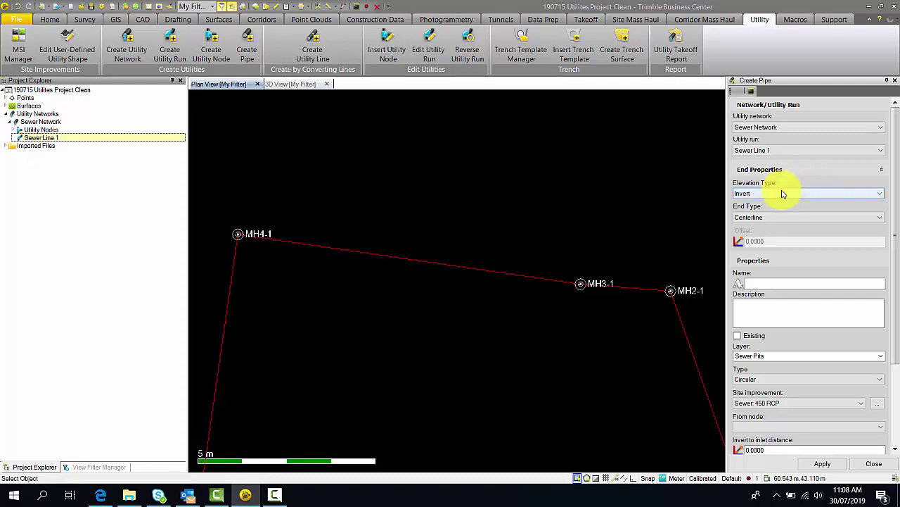
left_click(881, 195)
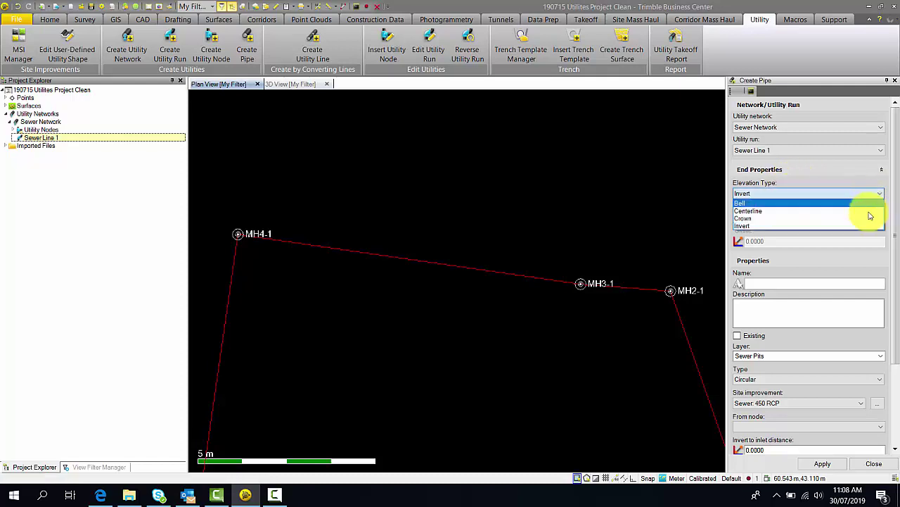
left_click(880, 218)
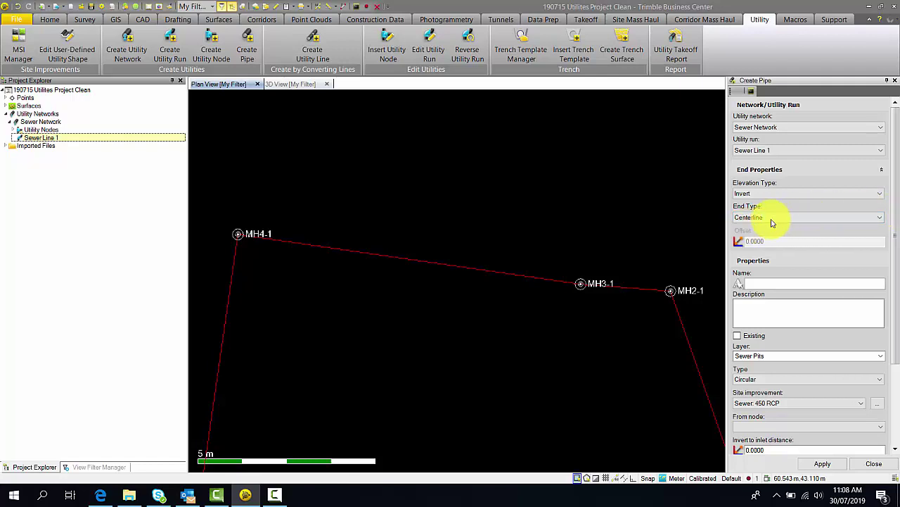
left_click(880, 218)
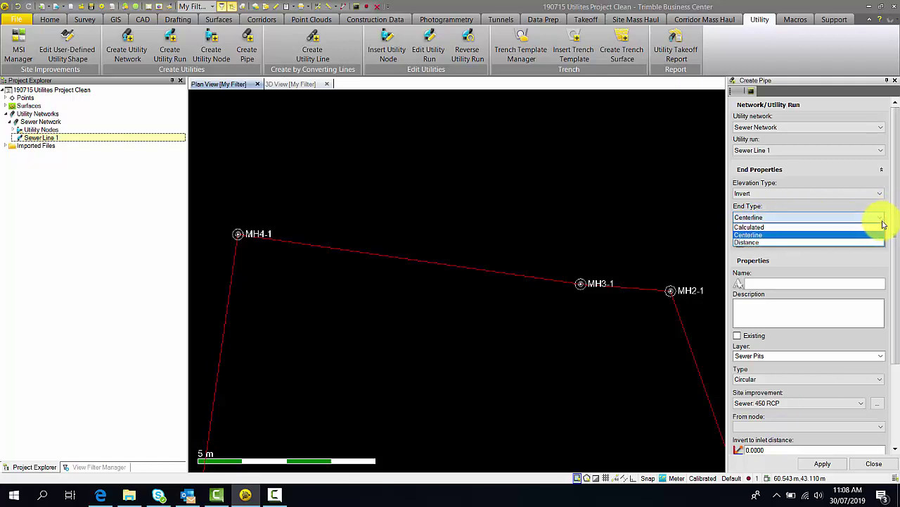
left_click(876, 229)
- Name the new pipe Sewer Pipe 1 and describe it as Sewer Line 1
scroll(669, 291, "up", 3)
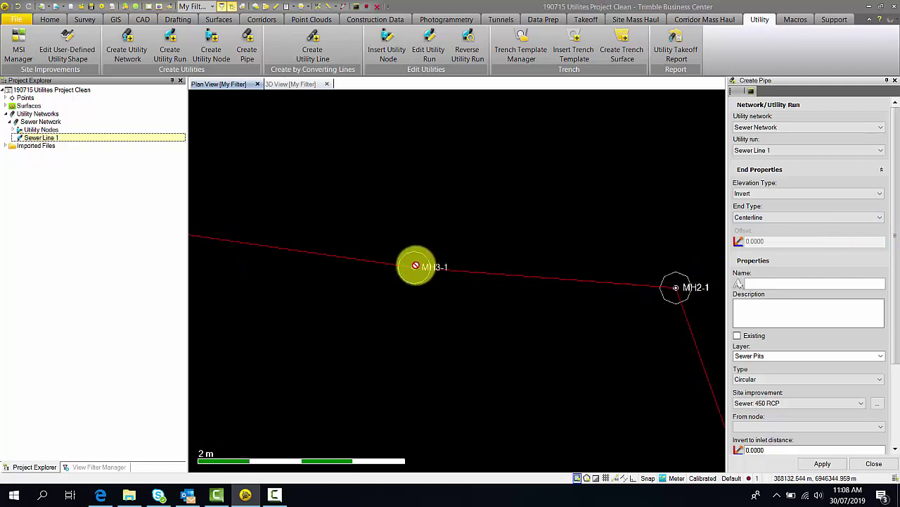
scroll(414, 264, "down", 3)
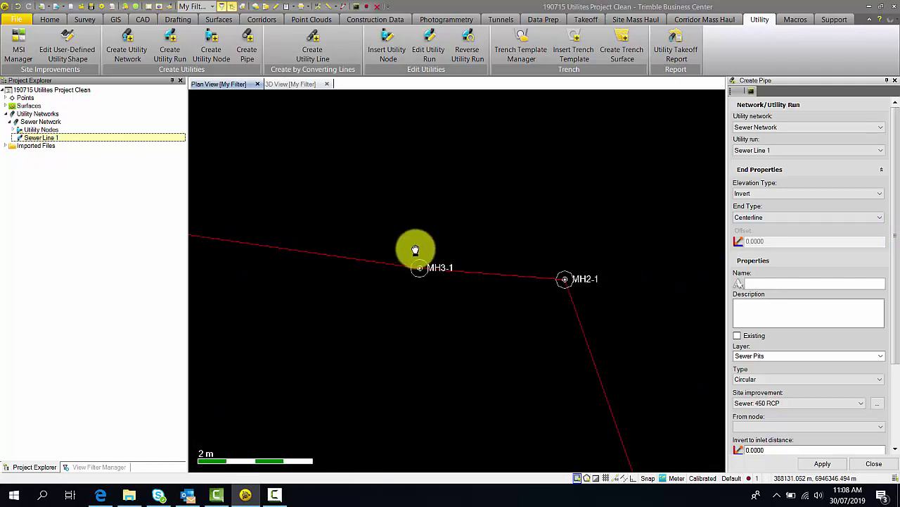
middle_click_drag(414, 249, 539, 258)
scroll(513, 258, "down", 2)
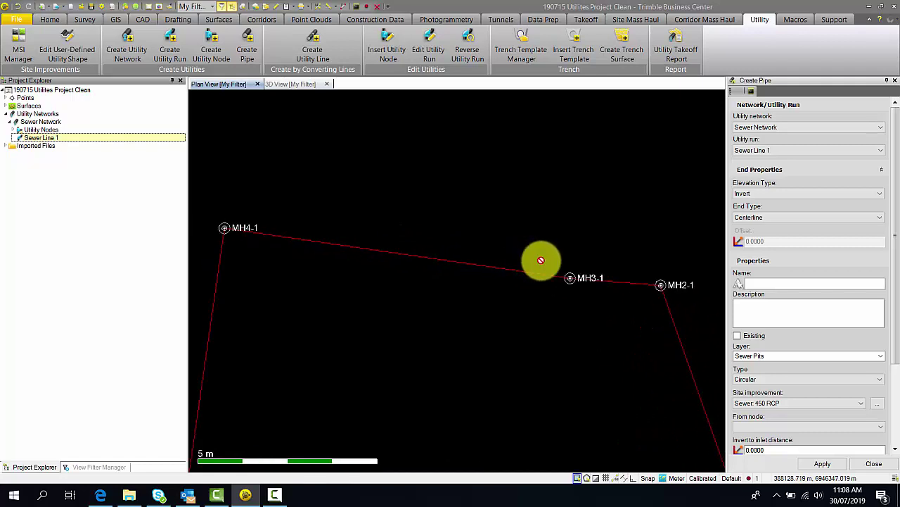
left_click(769, 283)
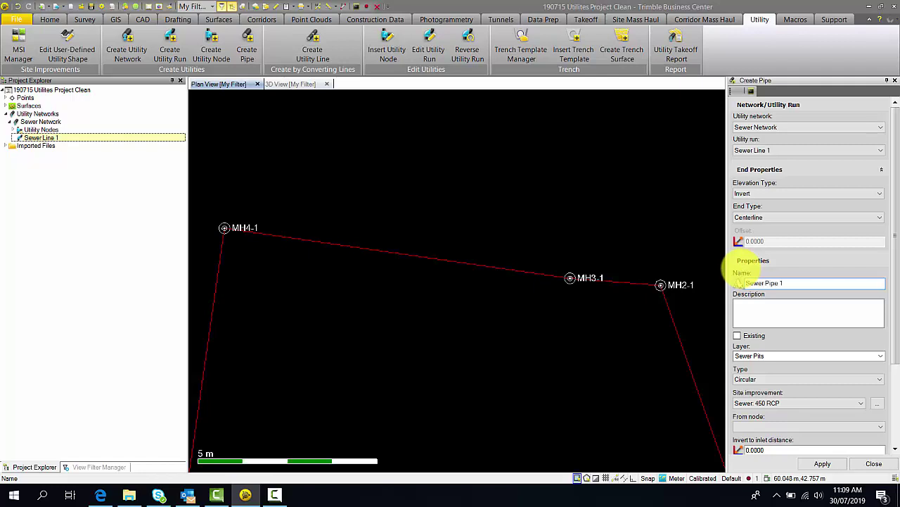
left_click(803, 309)
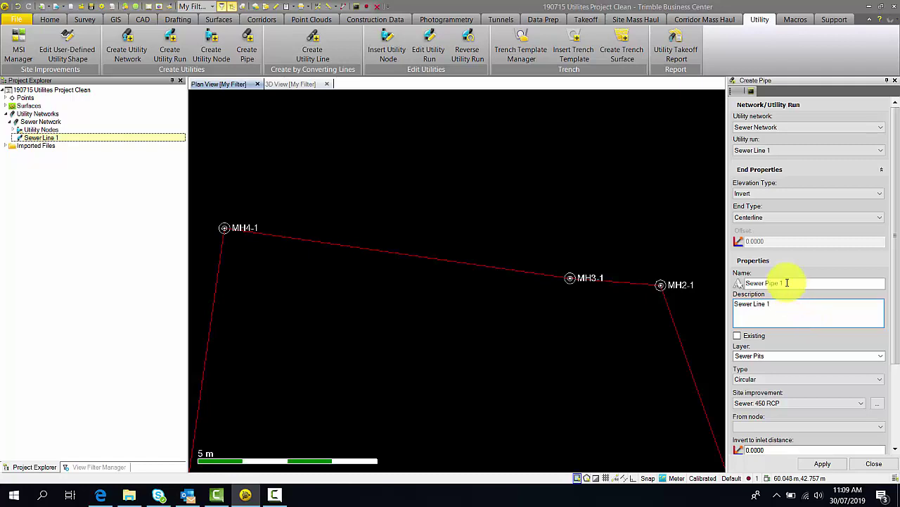
- Add a Sewer Pipes layer in the Utilities group for the new pipe
left_click_drag(892, 312, 898, 352)
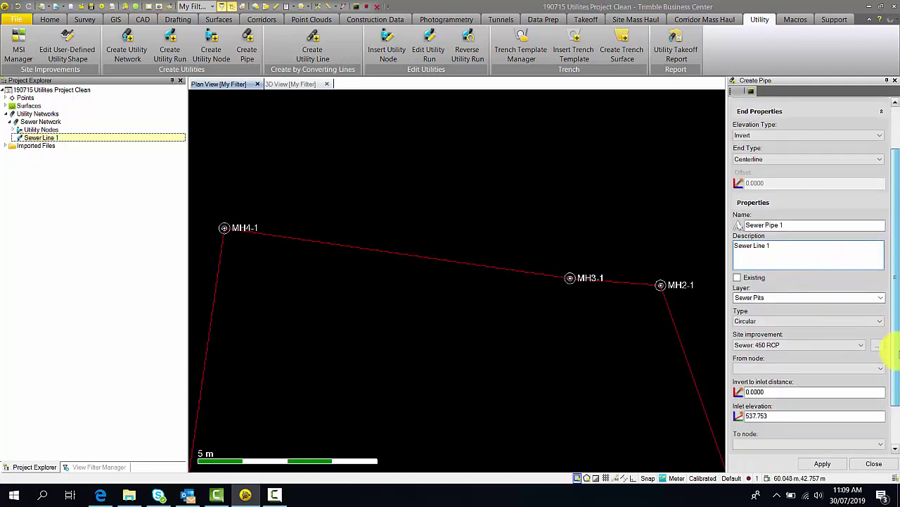
left_click(880, 298)
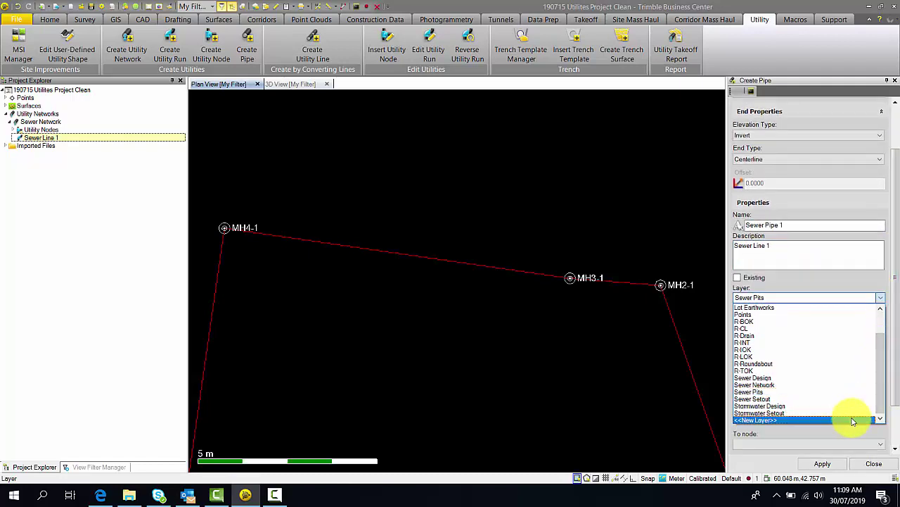
left_click(854, 420)
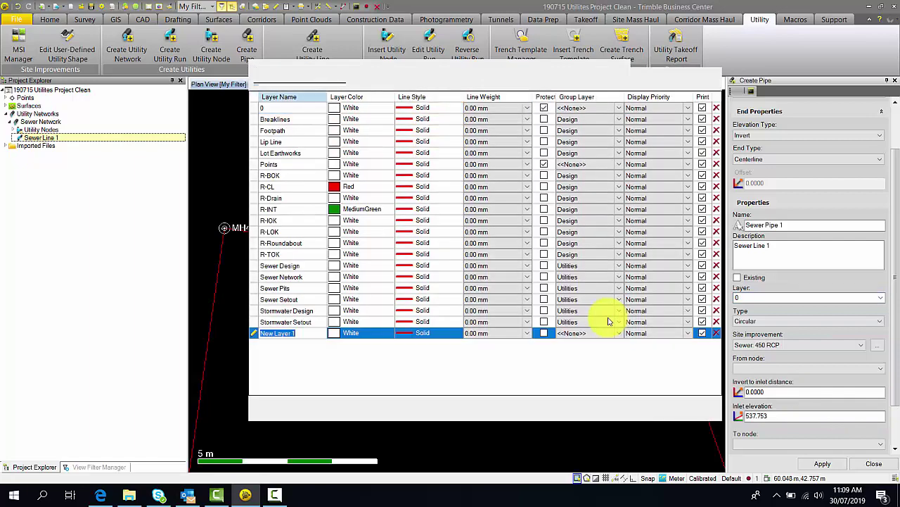
type("Se")
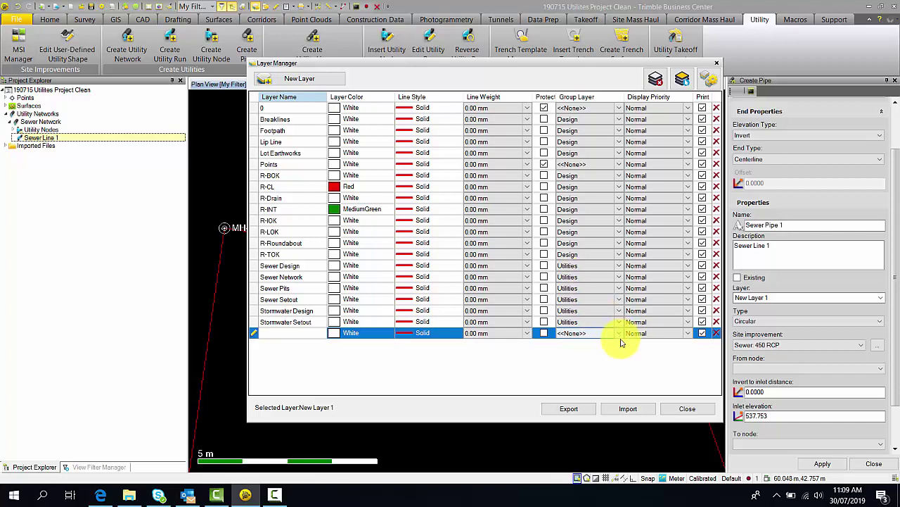
left_click(619, 335)
left_click(611, 359)
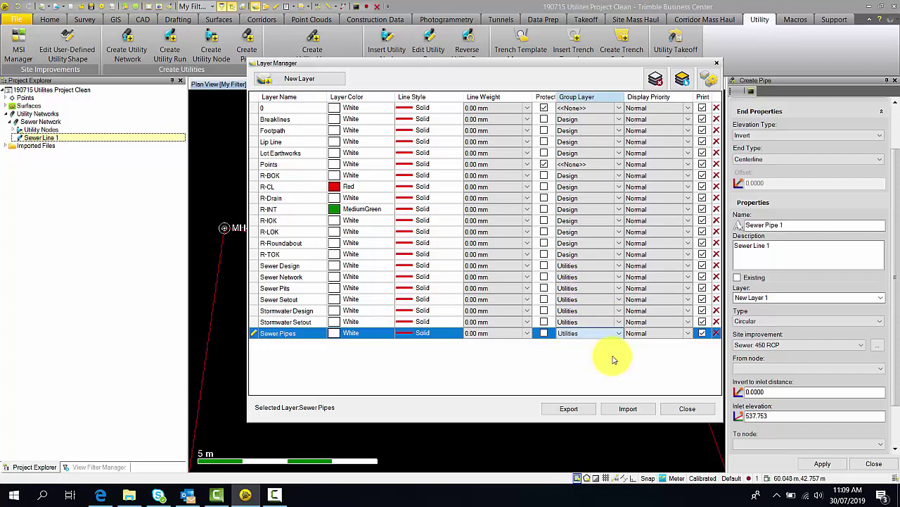
left_click(688, 407)
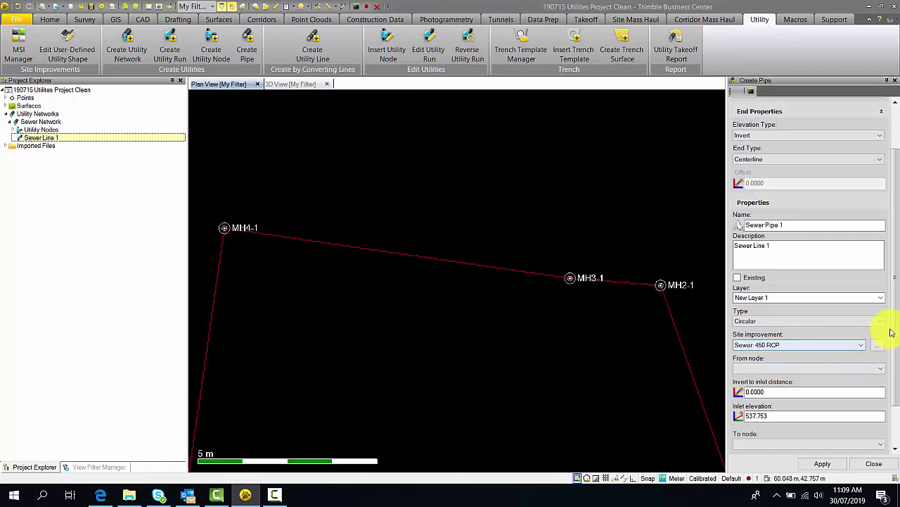
- Keep the sewer pipe type Circular and assign it the Sewer: 150 PVC site improvement
scroll(892, 309, "down", 2)
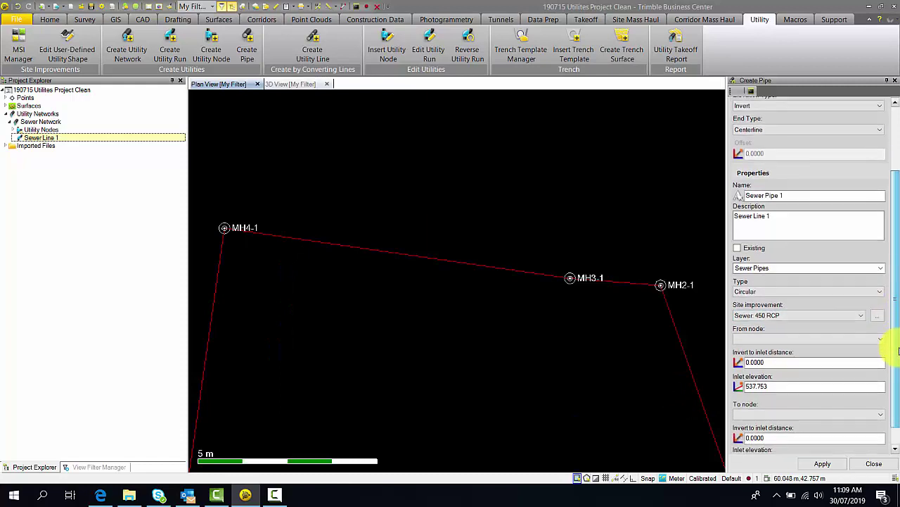
left_click(880, 285)
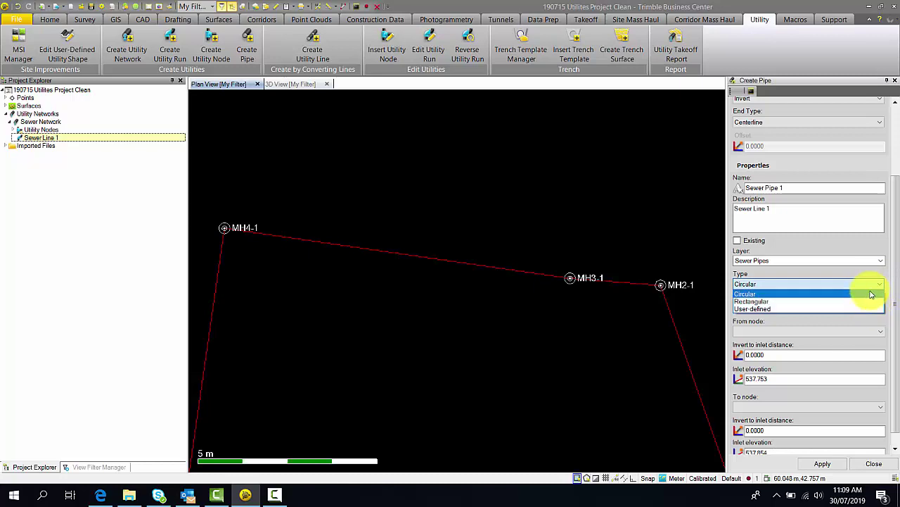
left_click(872, 294)
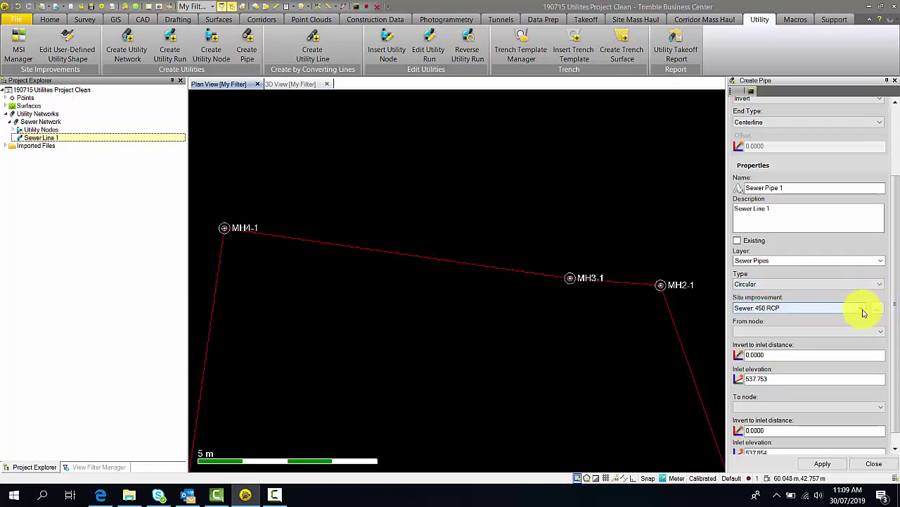
left_click(861, 307)
left_click_drag(859, 368, 862, 330)
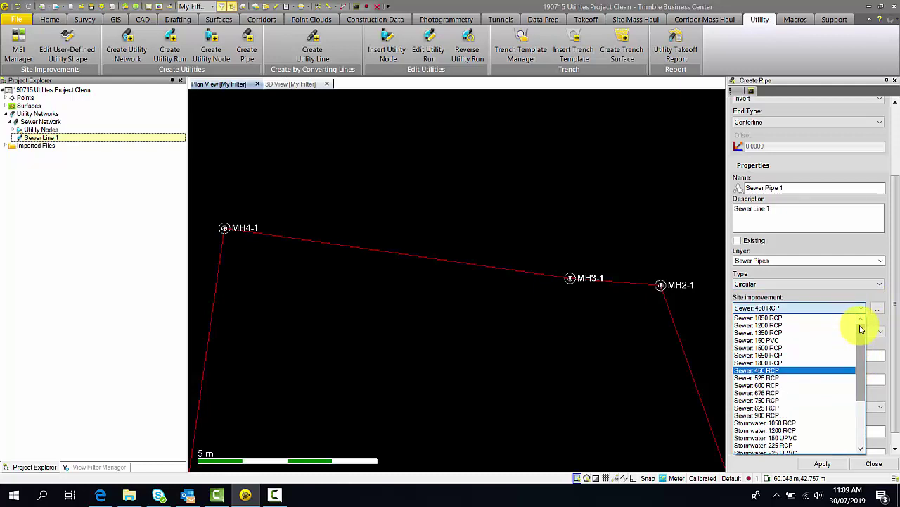
left_click(797, 342)
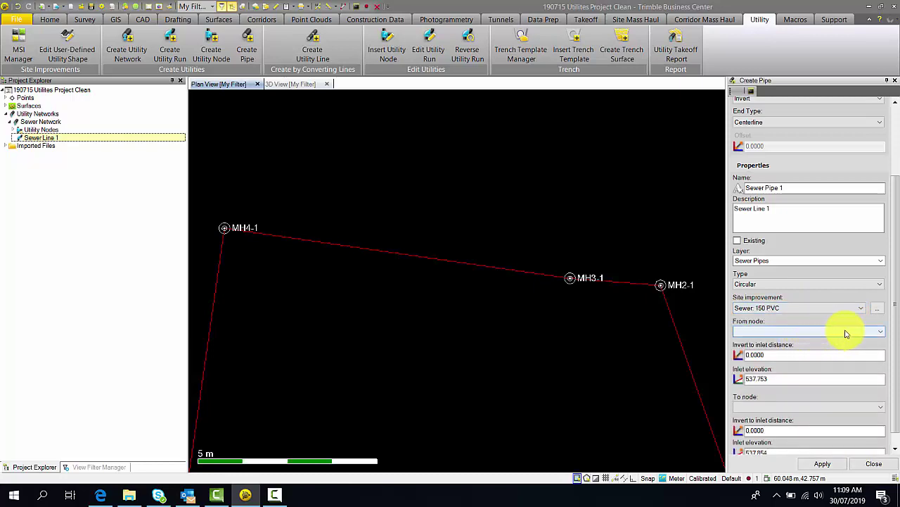
- Create Sewer Pipe 1 from node MH2-1 at inlet elevation 537.753 to node MH3-1 at inlet elevation 537.854
left_click(879, 331)
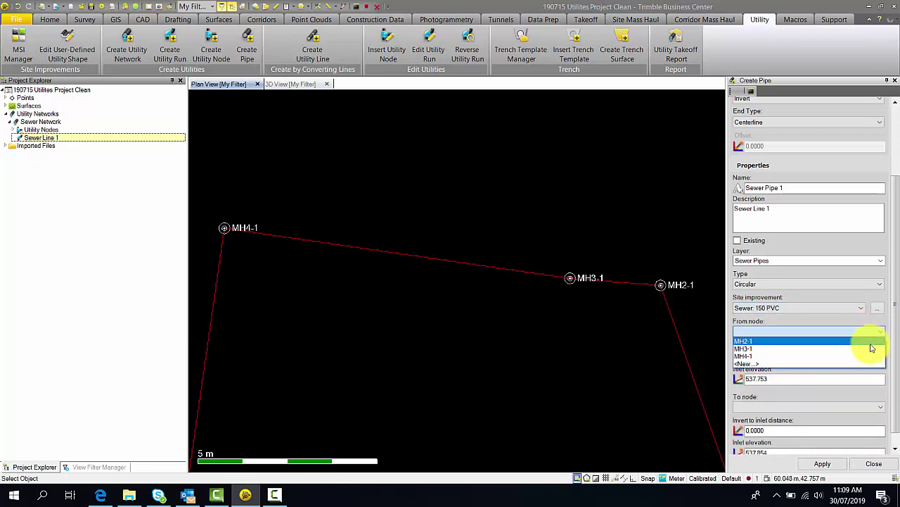
left_click(870, 343)
left_click(790, 377)
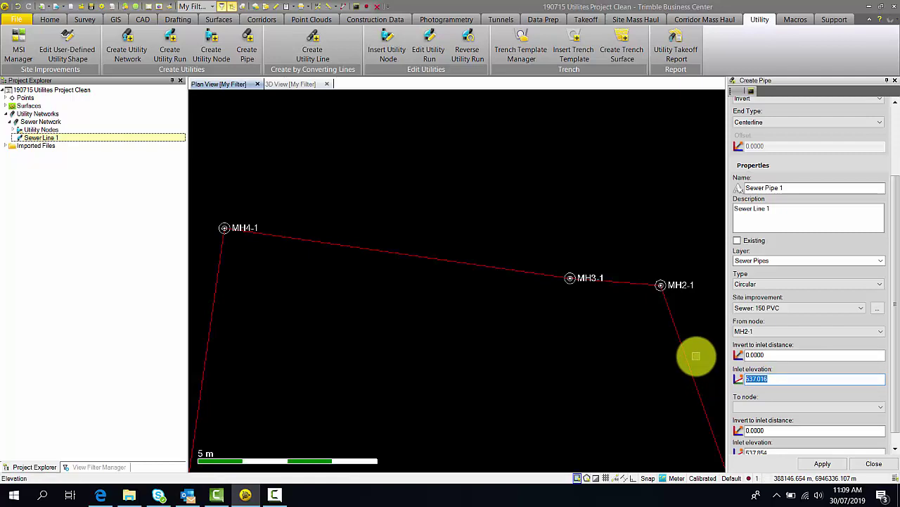
type("537")
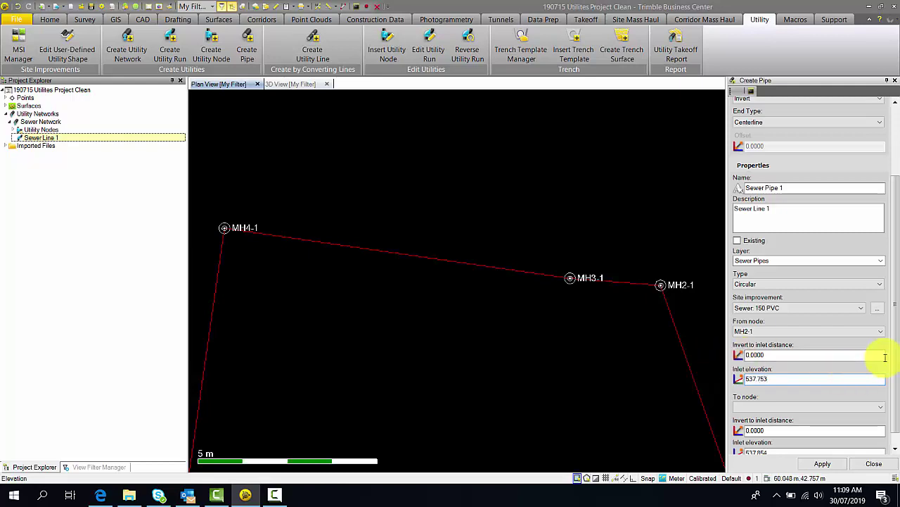
scroll(887, 366, "down", 1)
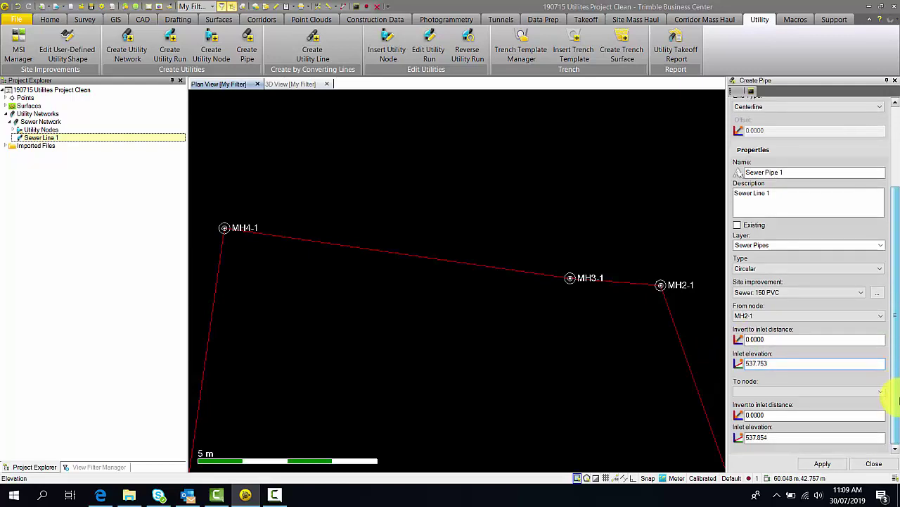
left_click(880, 391)
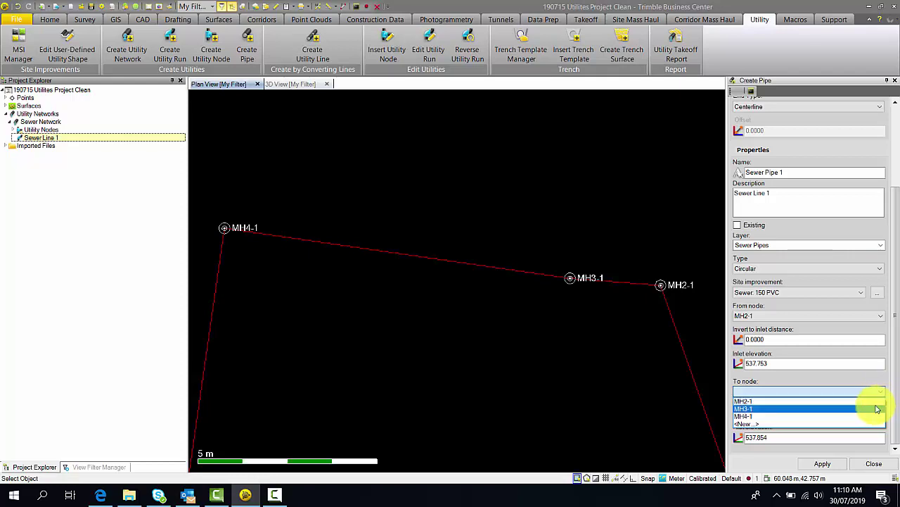
left_click(877, 409)
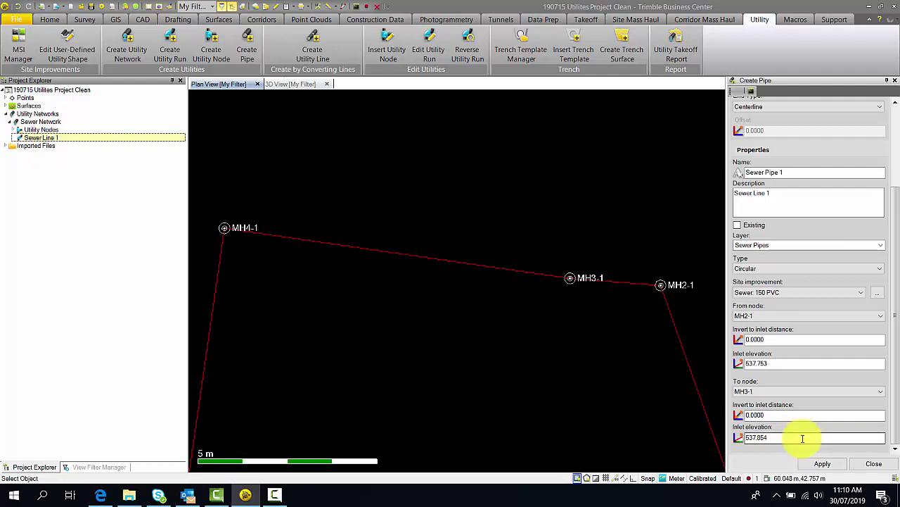
left_click(824, 465)
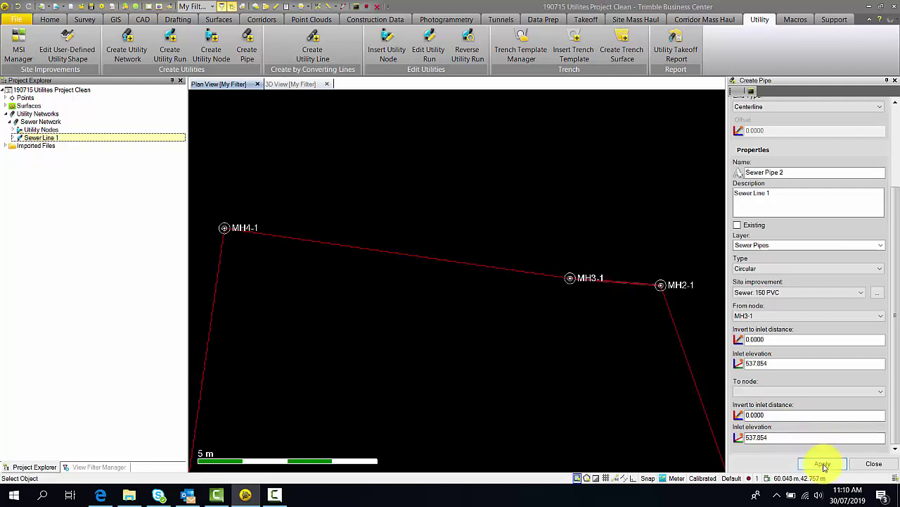
- Inspect the new pipe between MH3-1 and MH2-1 in plan and 3D, and return to the plan view around MH4-1
scroll(612, 281, "up", 3)
scroll(612, 285, "up", 2)
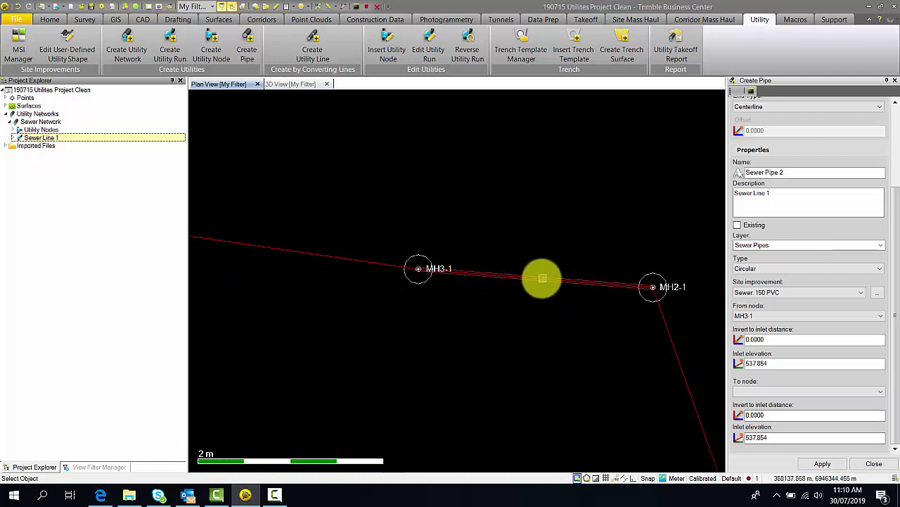
left_click(298, 85)
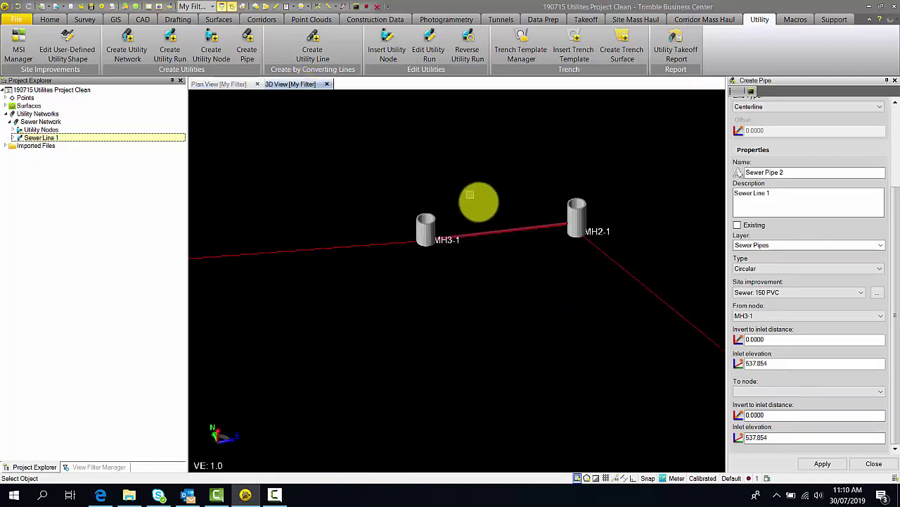
scroll(527, 246, "up", 5)
scroll(528, 240, "down", 3)
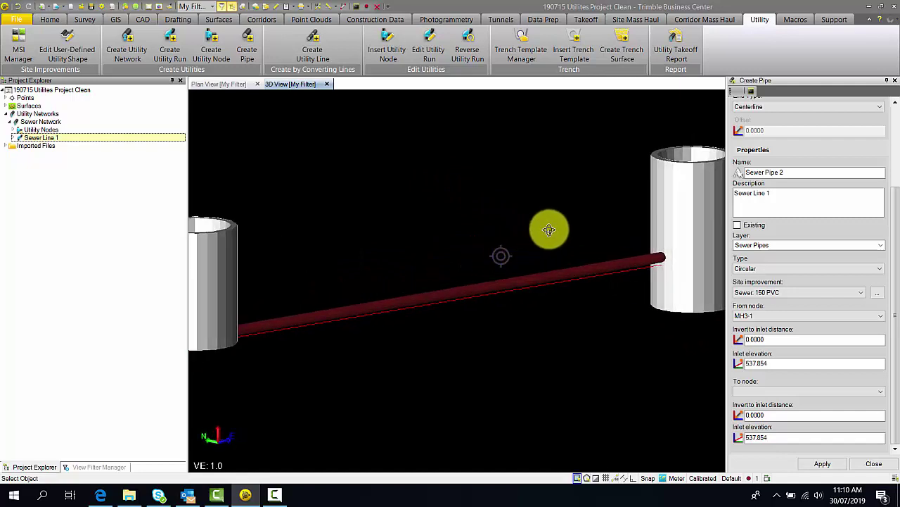
middle_click_drag(546, 225, 502, 232)
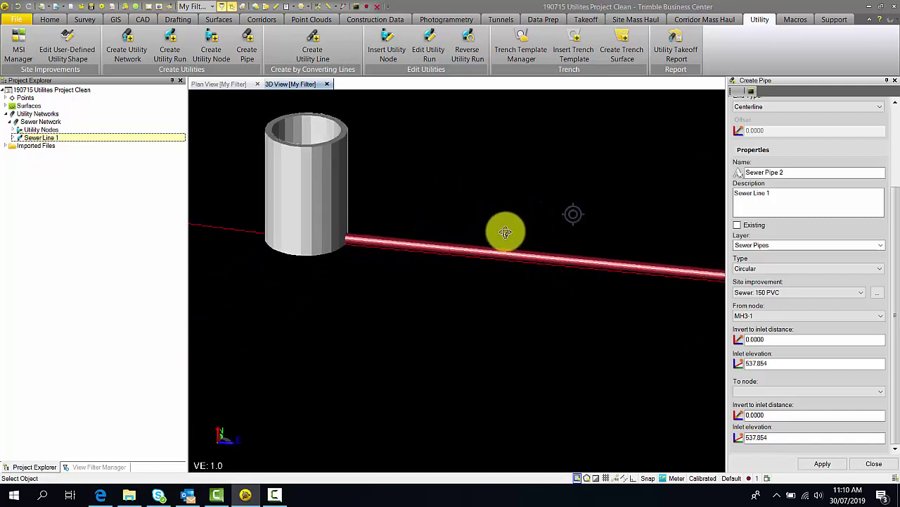
scroll(510, 237, "down", 4)
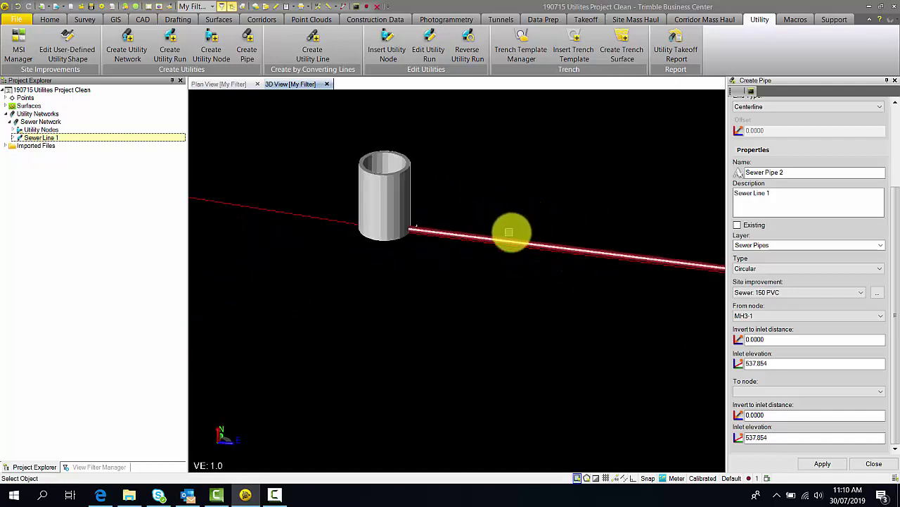
left_click(224, 83)
scroll(424, 200, "down", 2)
middle_click_drag(424, 199, 542, 221)
scroll(513, 219, "down", 2)
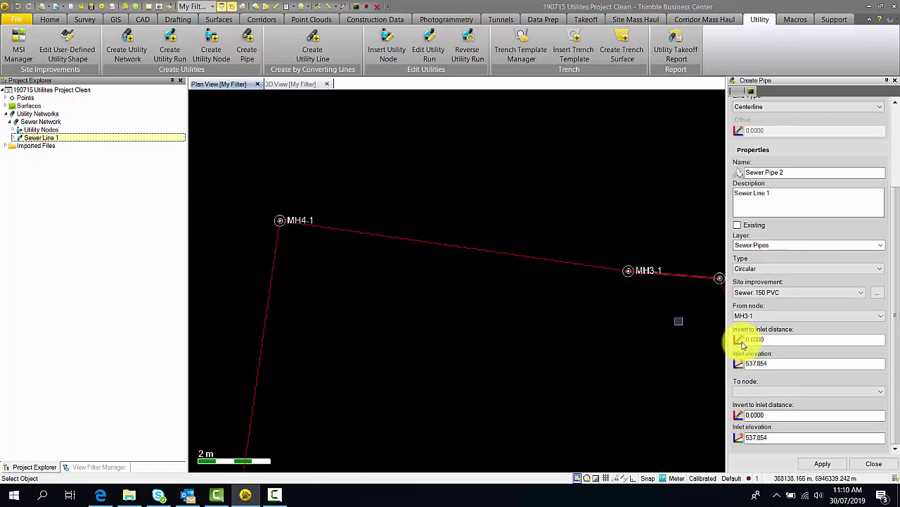
- Keep MH3-1 as the start node of Sewer Pipe 2 and choose MH4-1 as its end node
left_click(882, 315)
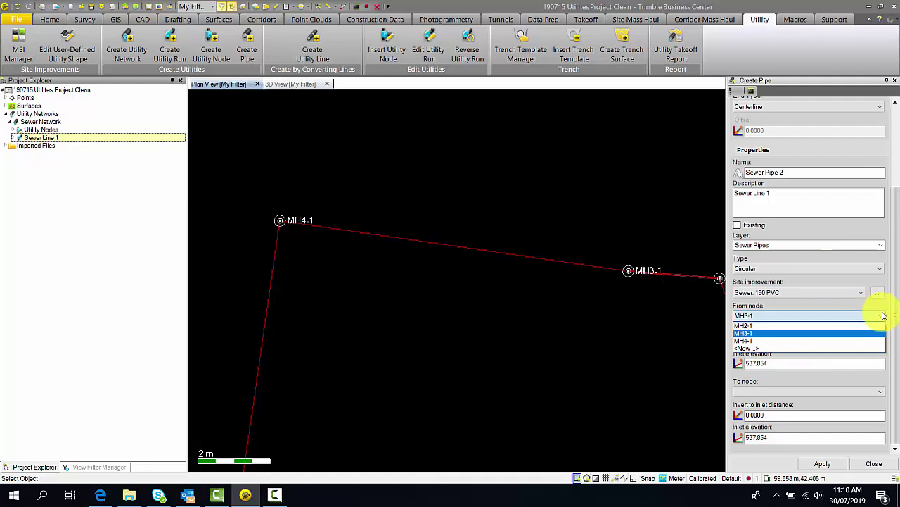
left_click(883, 315)
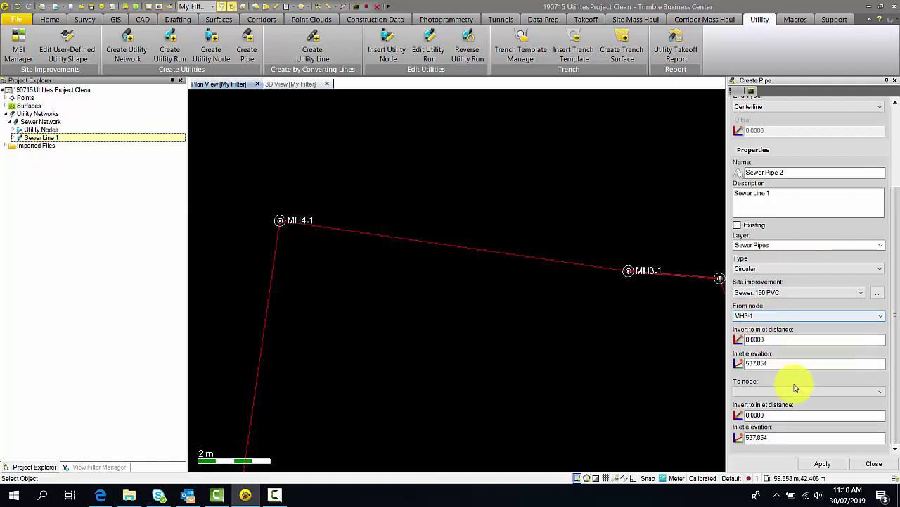
left_click(883, 392)
left_click(870, 414)
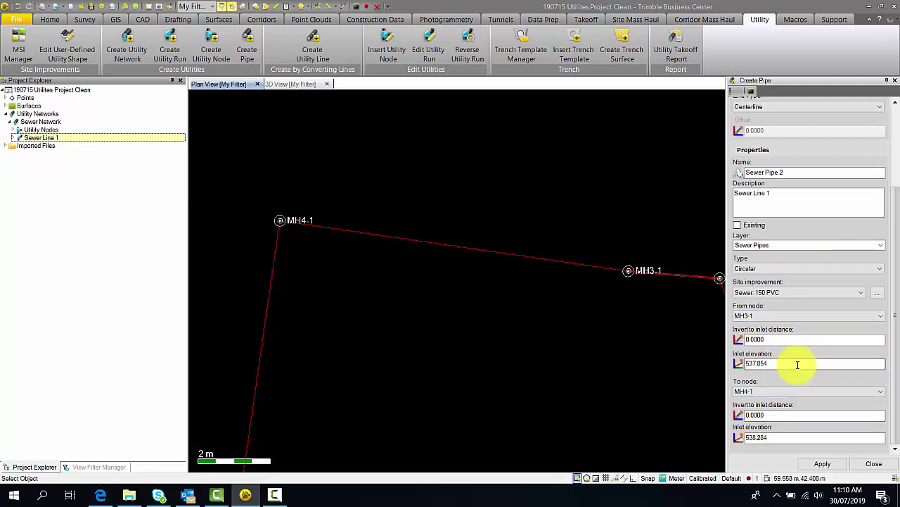
- Set the inlet elevation at MH3-1 to 537.894, keep 538.284 at MH4-1, create Sewer Pipe 2 and finish creating pipes
left_click_drag(798, 363, 721, 364)
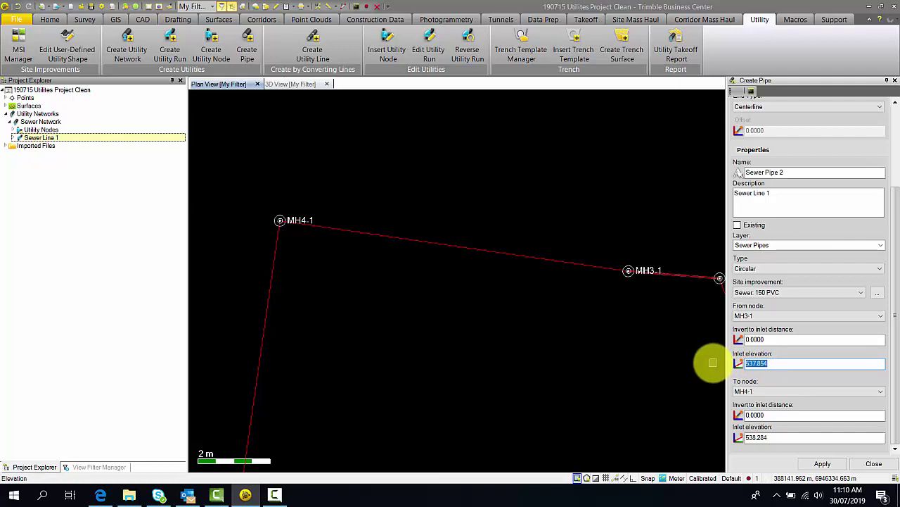
type("5")
key("Tab")
key("Tab")
key("Tab")
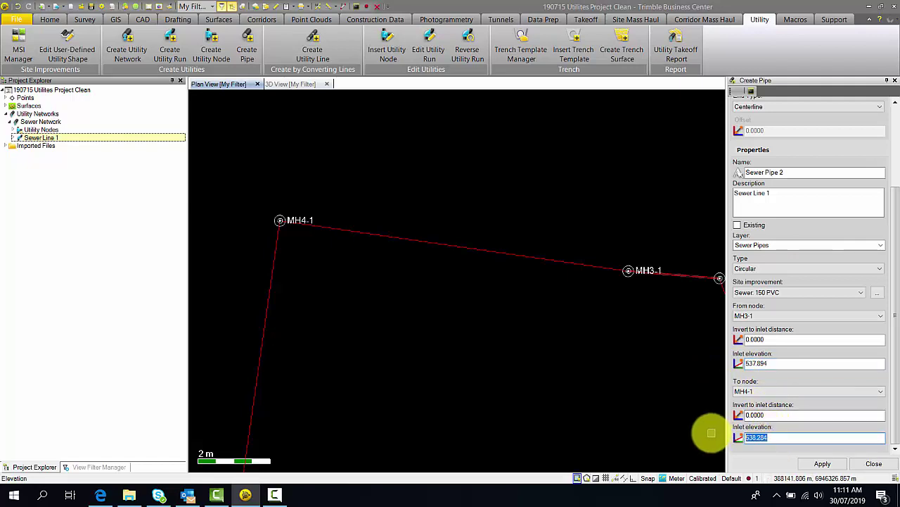
left_click(824, 463)
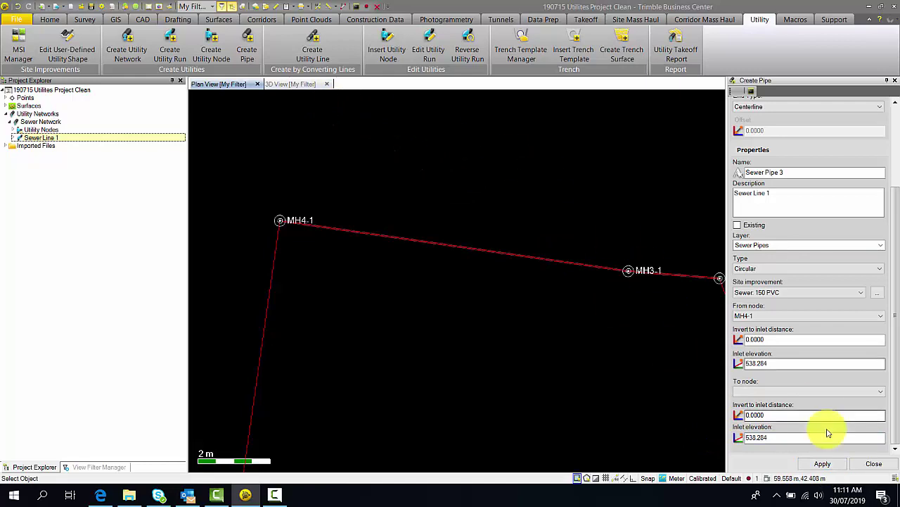
left_click(873, 464)
middle_click_drag(752, 305, 680, 325)
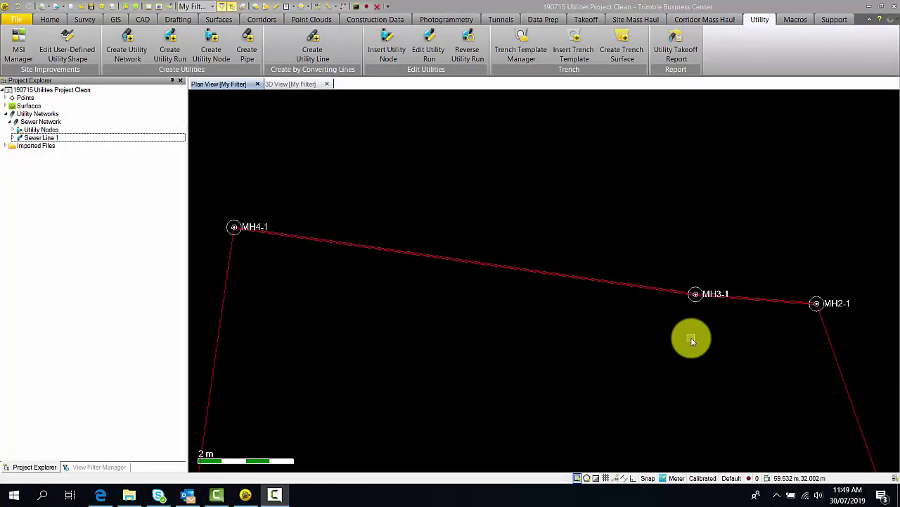
- Open the Trench Template Manager and examine the Basic Sewer Trenching PVC template's width, bottom offset, preview height and node adjustment settings
left_click(523, 47)
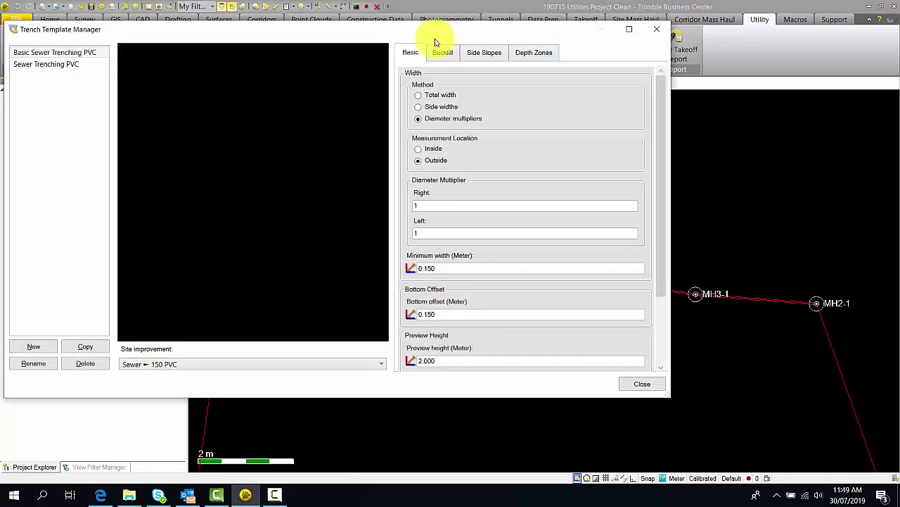
left_click_drag(399, 36, 529, 29)
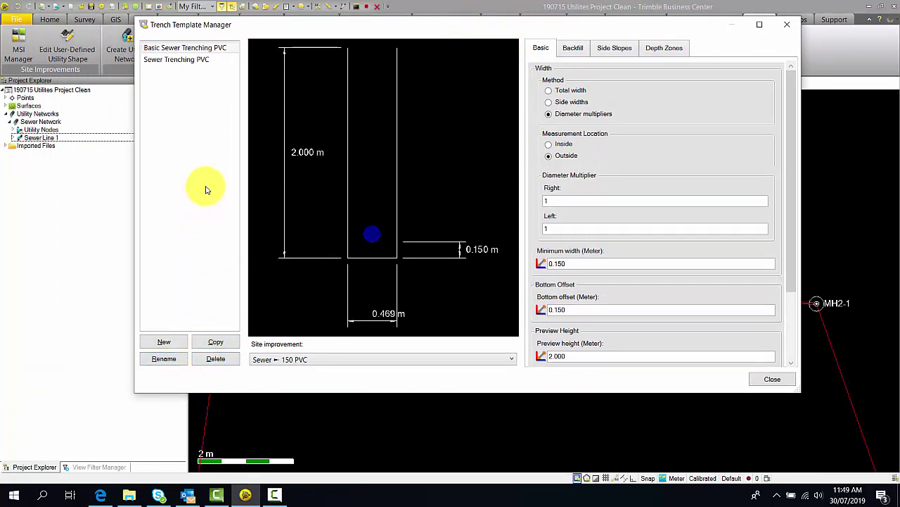
left_click(185, 61)
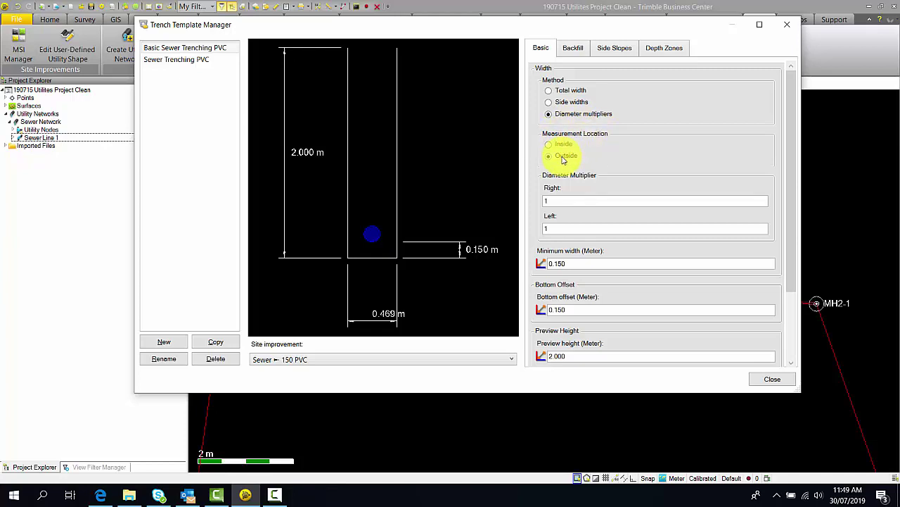
left_click(579, 263)
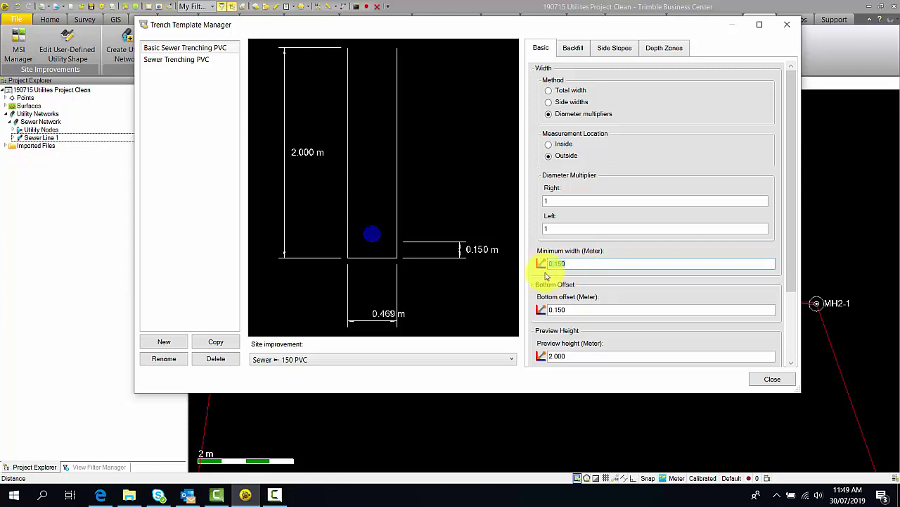
left_click(604, 309)
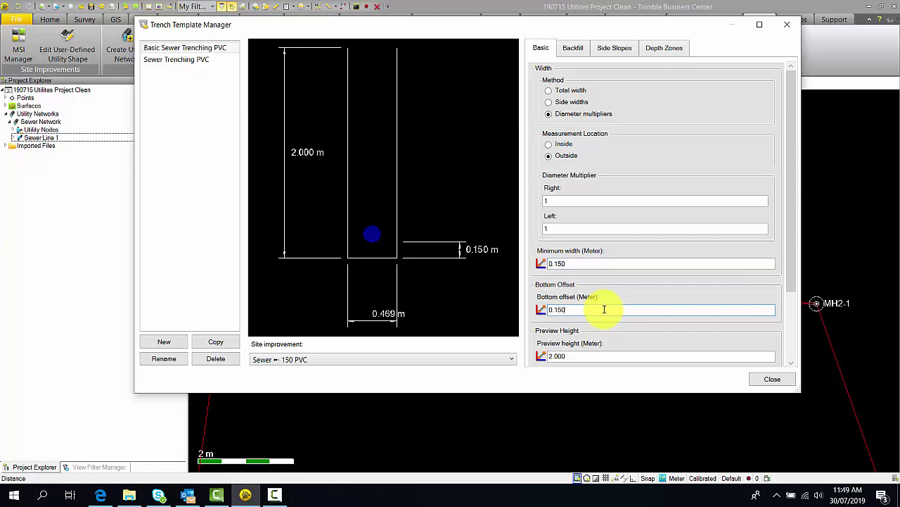
left_click_drag(605, 310, 547, 309)
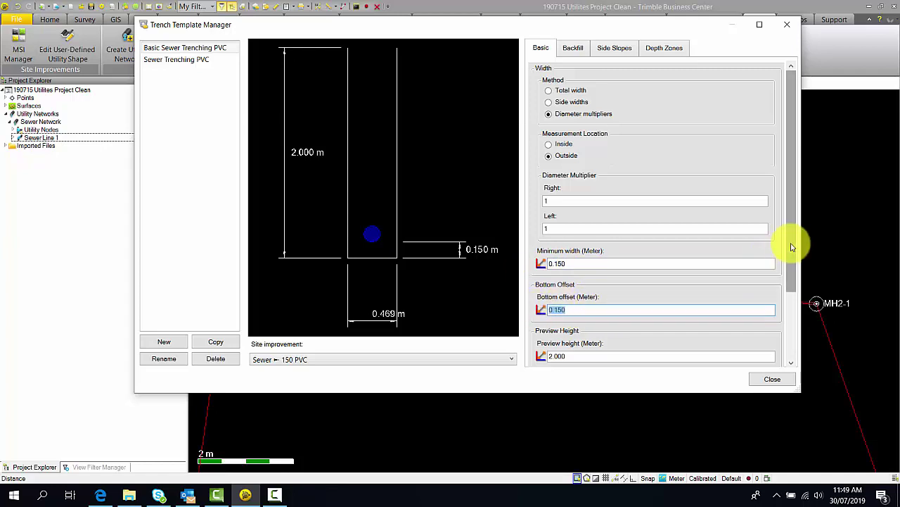
left_click_drag(794, 243, 772, 277)
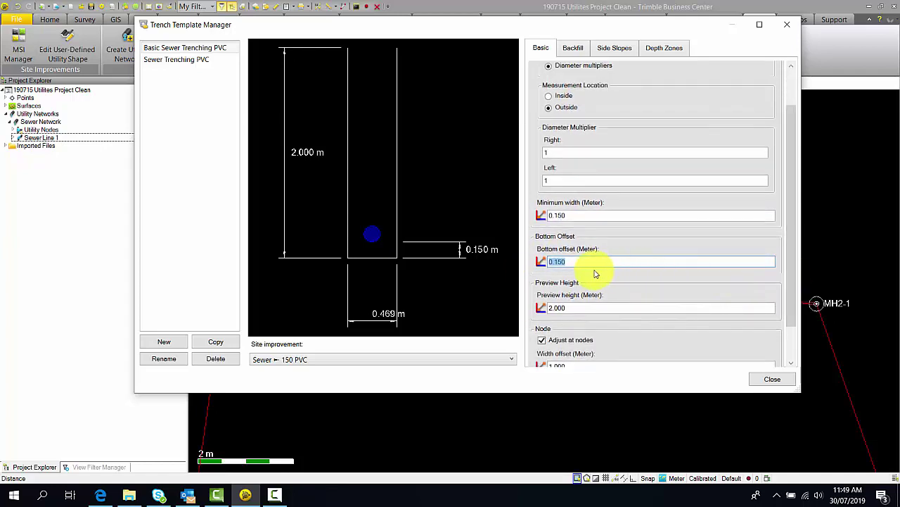
left_click(596, 308)
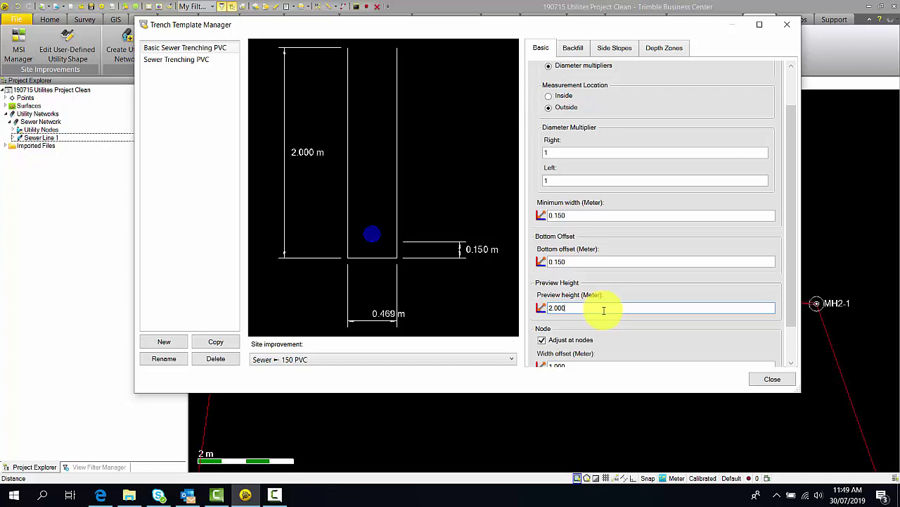
left_click_drag(791, 296, 800, 321)
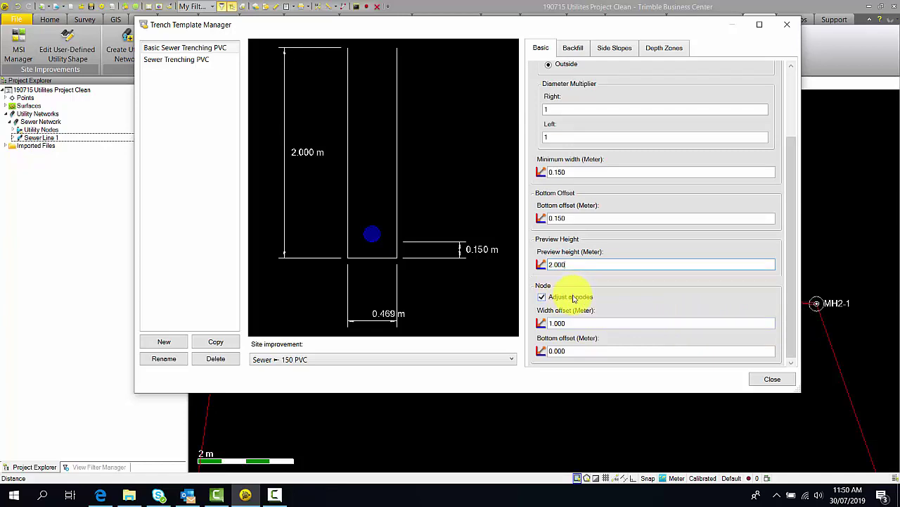
left_click(599, 324)
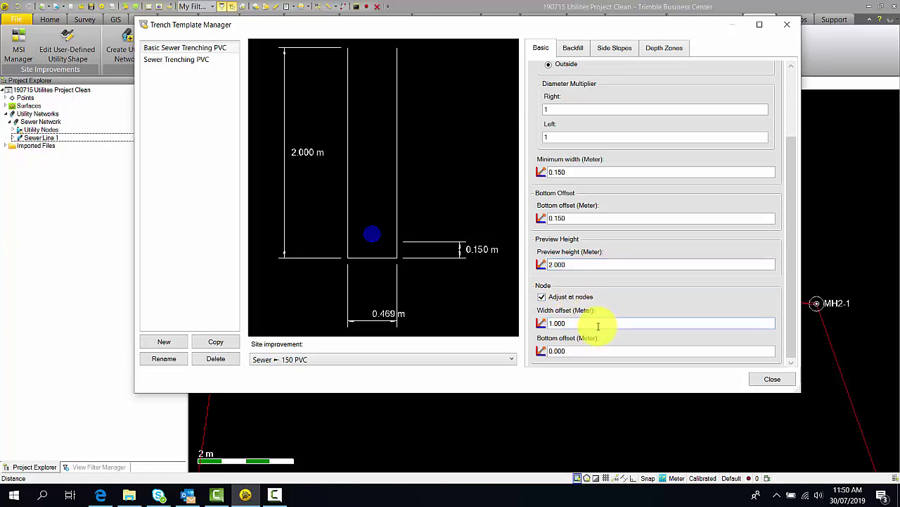
- Examine the Basic Sewer Trenching PVC template's node bottom offset and its backfill layers, including the Gravel Bedding layer's thickness type, fixed thickness and material
left_click(589, 351)
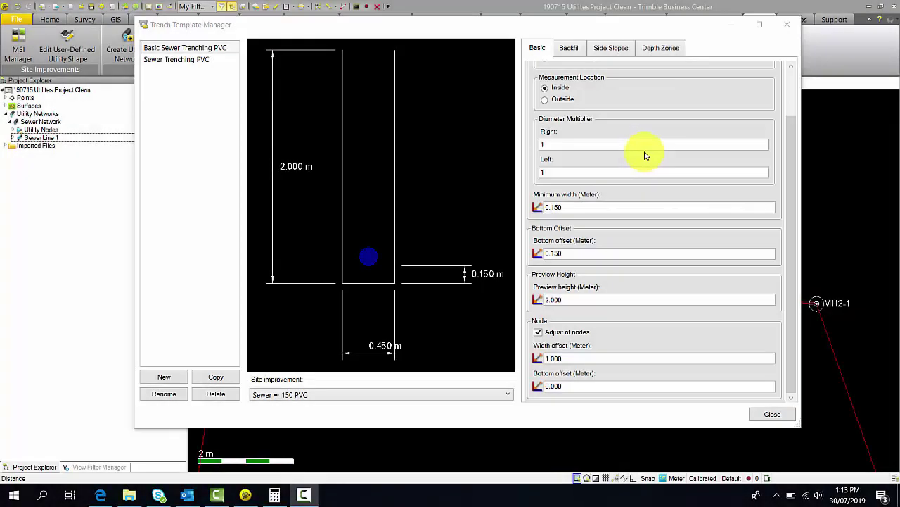
left_click(570, 51)
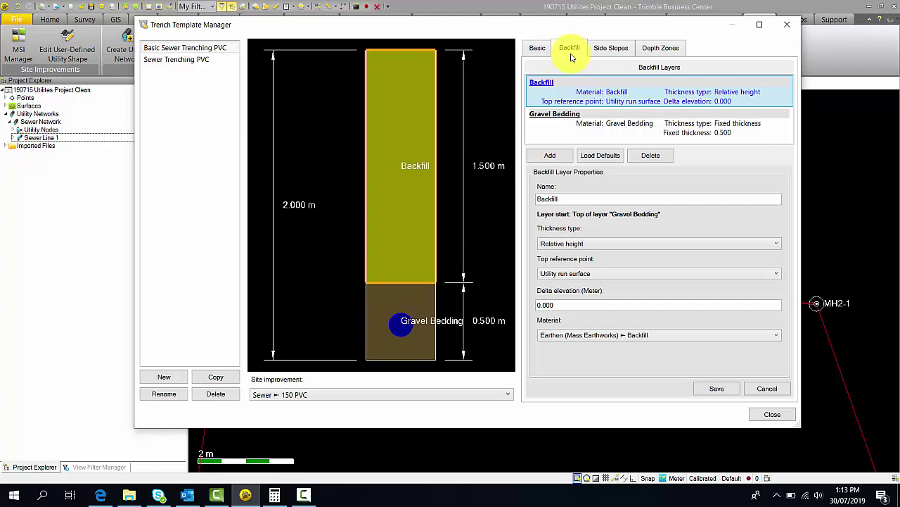
left_click(638, 120)
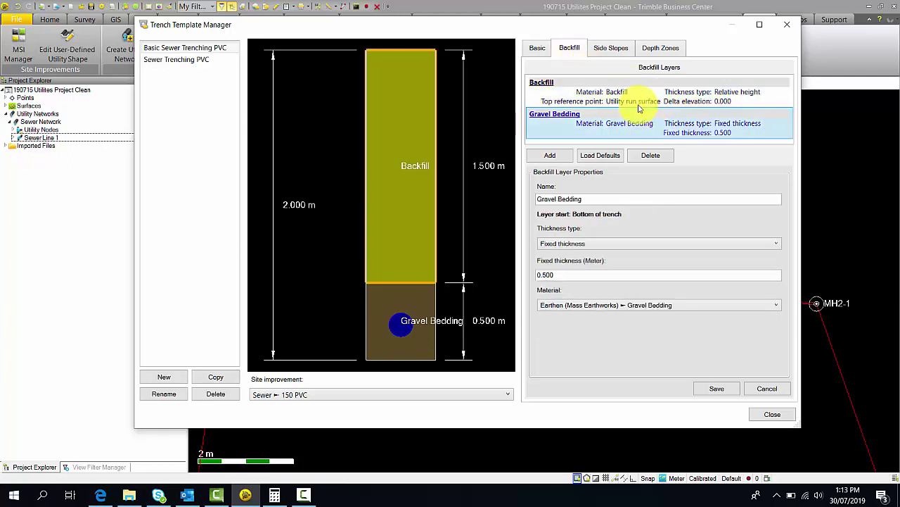
left_click(642, 99)
left_click(586, 125)
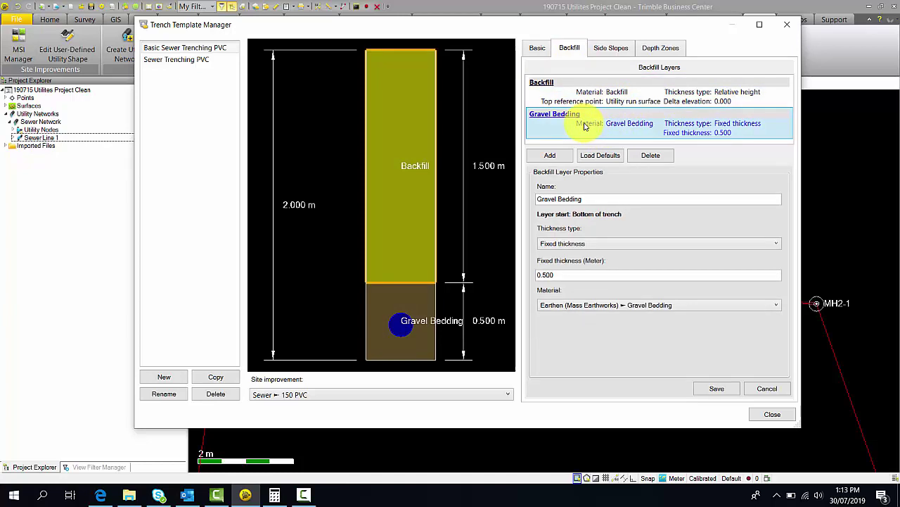
left_click(598, 101)
left_click(607, 120)
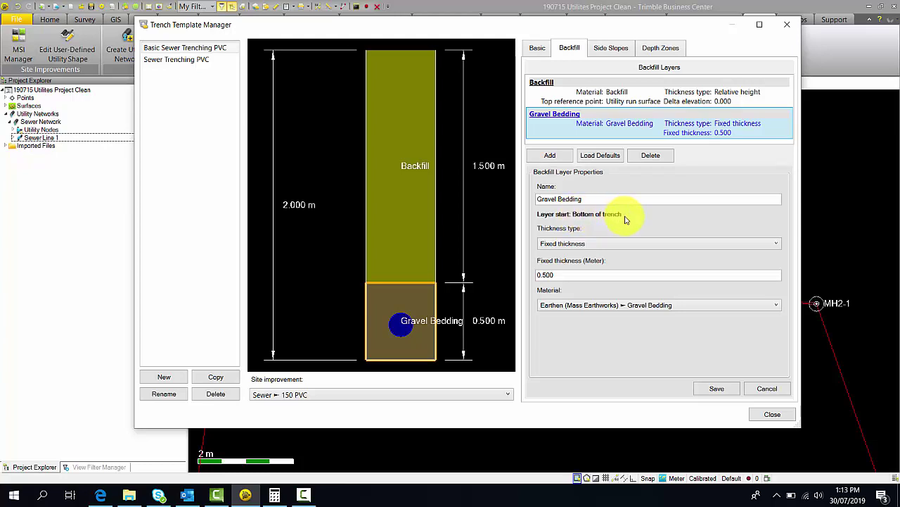
left_click(779, 246)
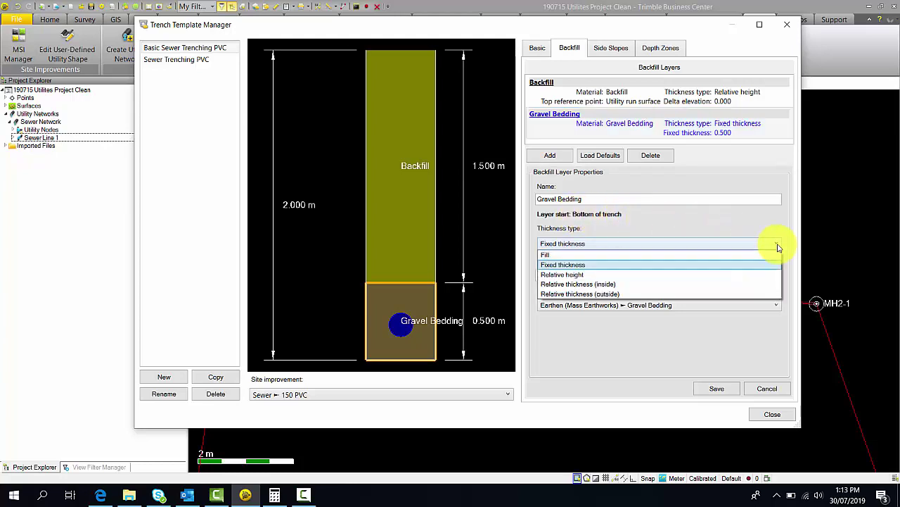
left_click(732, 234)
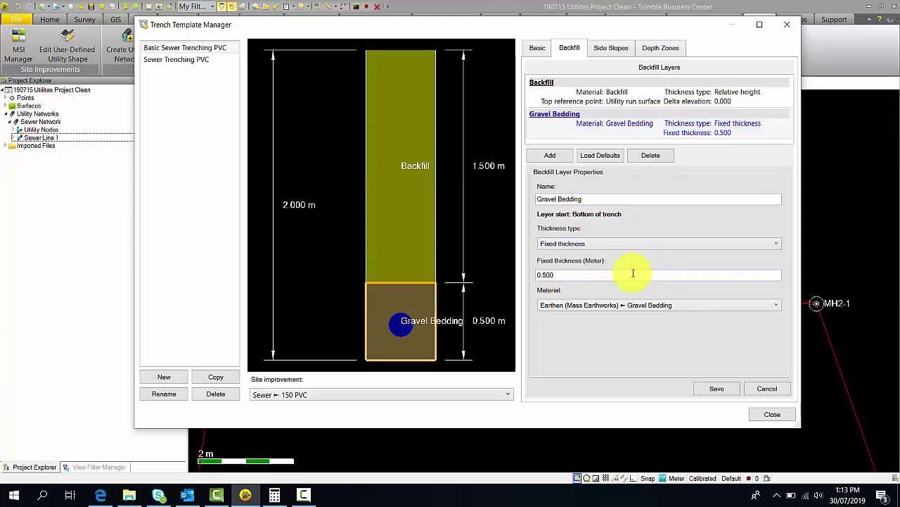
left_click(778, 307)
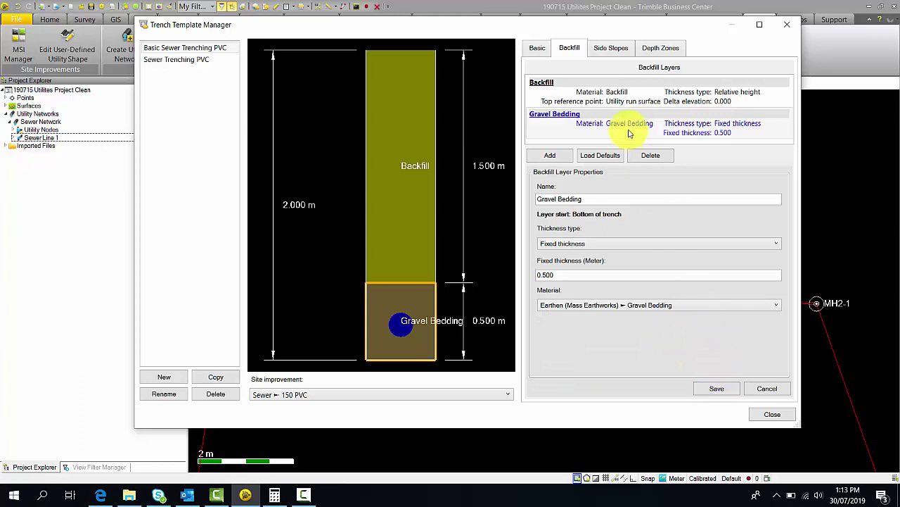
- Keep Earthen (Mass Earthworks) Backfill as the material of the Backfill layer and save the layer
left_click(638, 97)
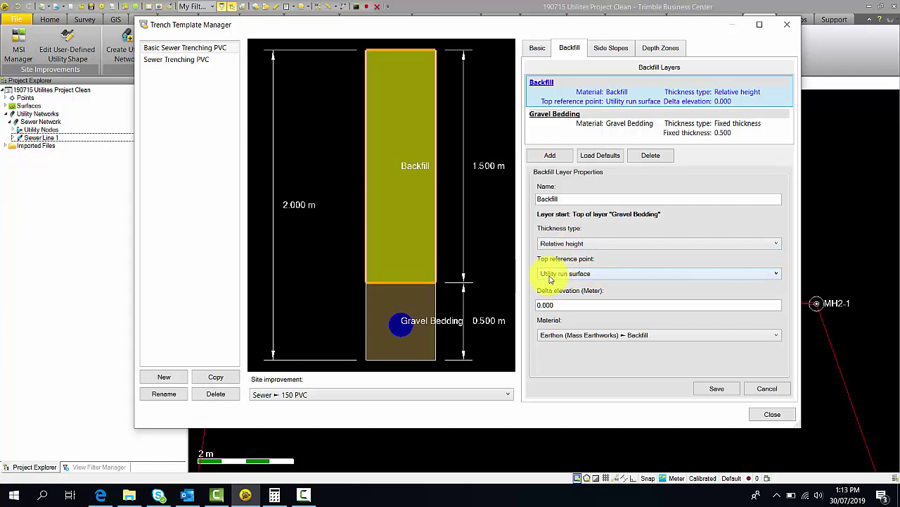
left_click(773, 336)
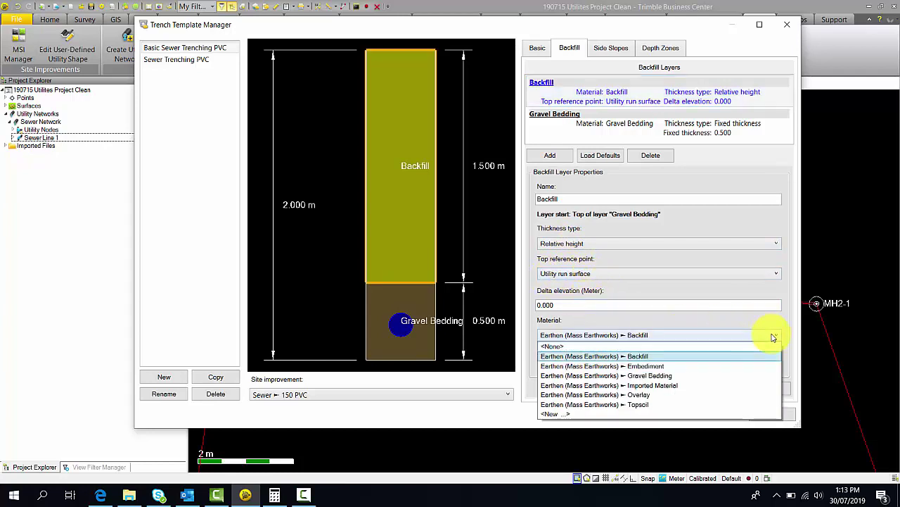
left_click(670, 358)
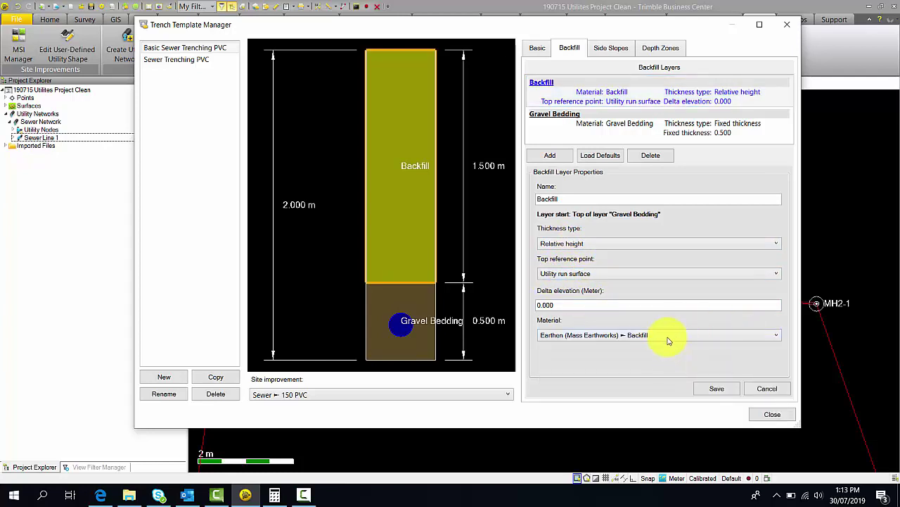
left_click(717, 389)
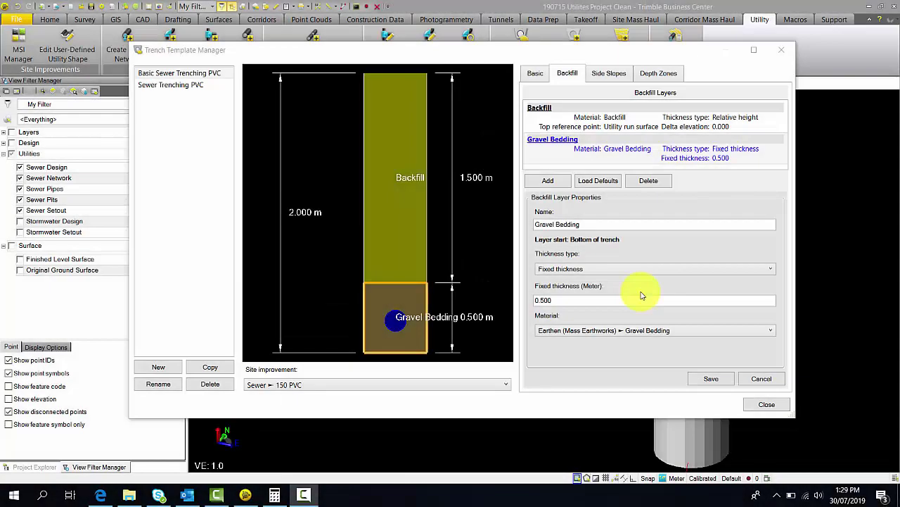
- Add a left side slope instruction named 1.5m Trench Wall as a horizontal/vertical offset with 0.000 m offset and 1.5 m delta elevation
left_click(610, 75)
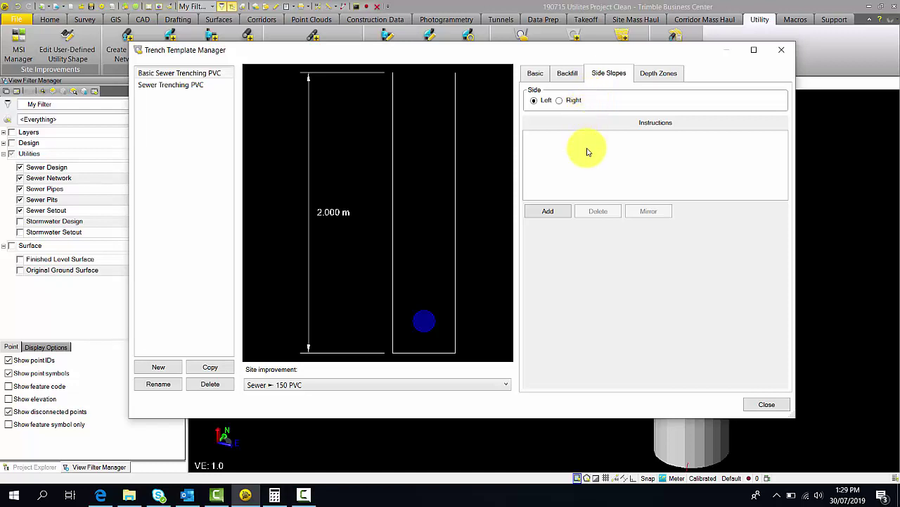
left_click(548, 210)
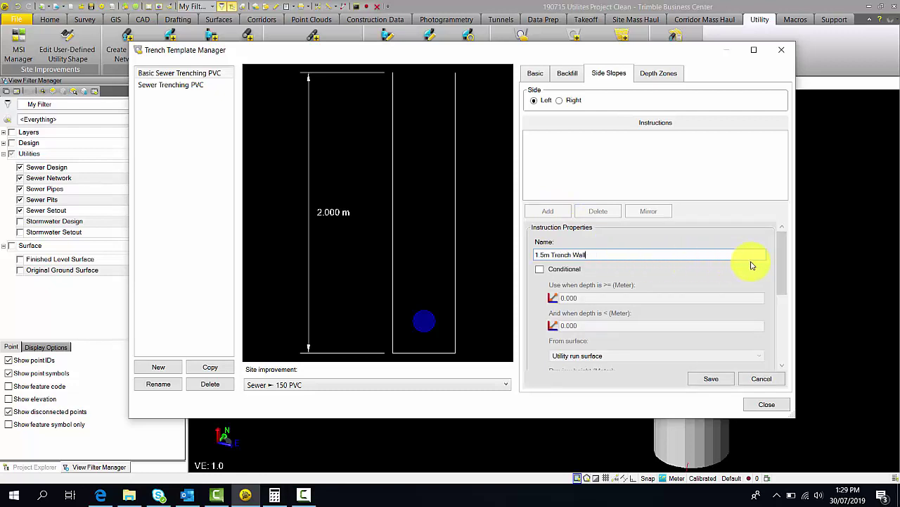
left_click_drag(781, 240, 780, 318)
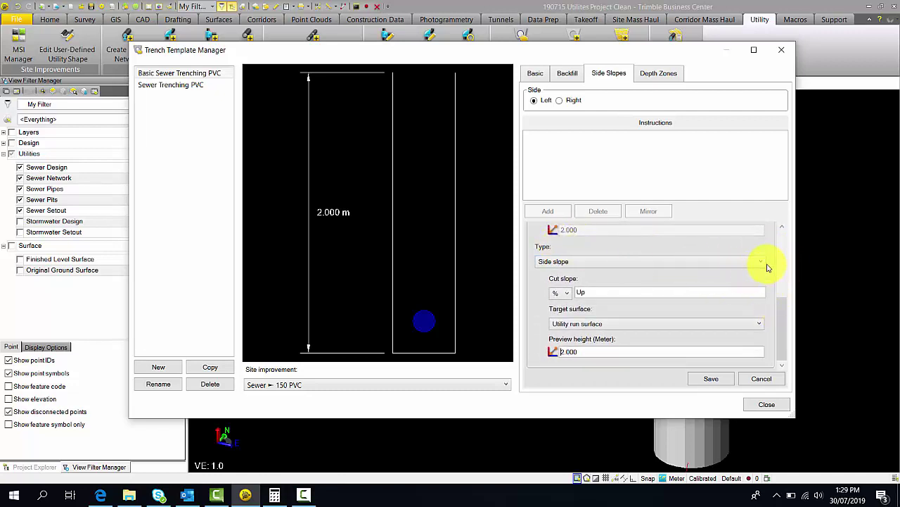
left_click(763, 261)
left_click(755, 284)
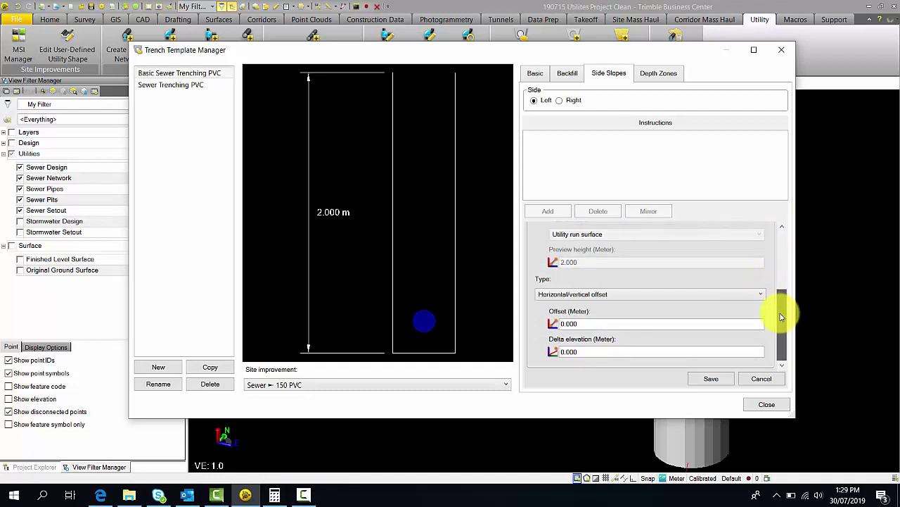
left_click(599, 322)
left_click(590, 353)
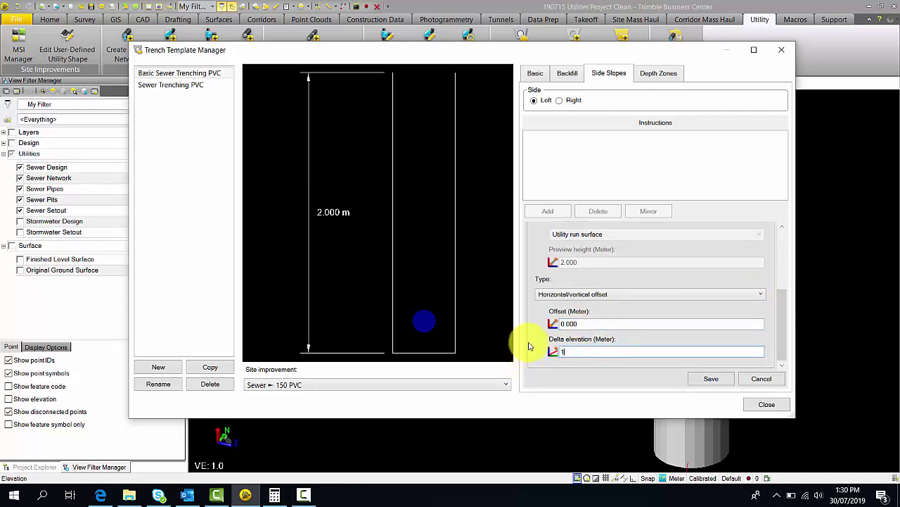
type("1.5")
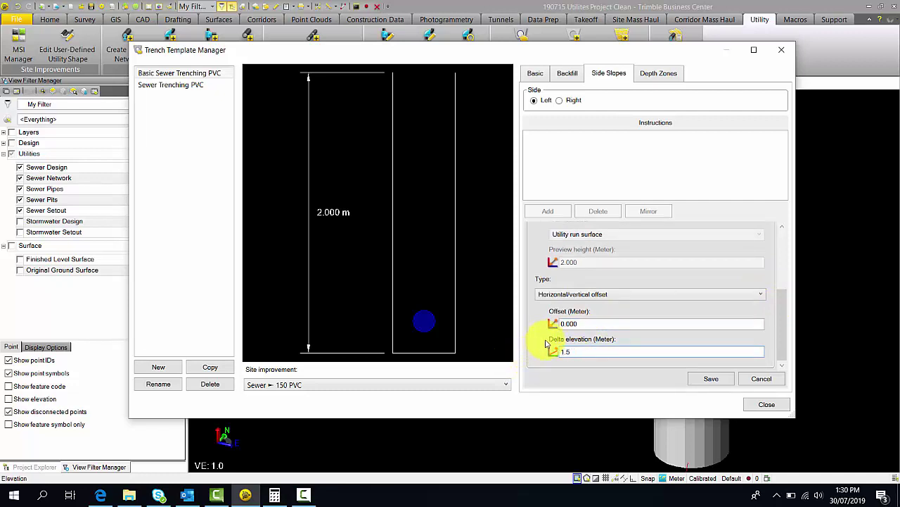
left_click(691, 380)
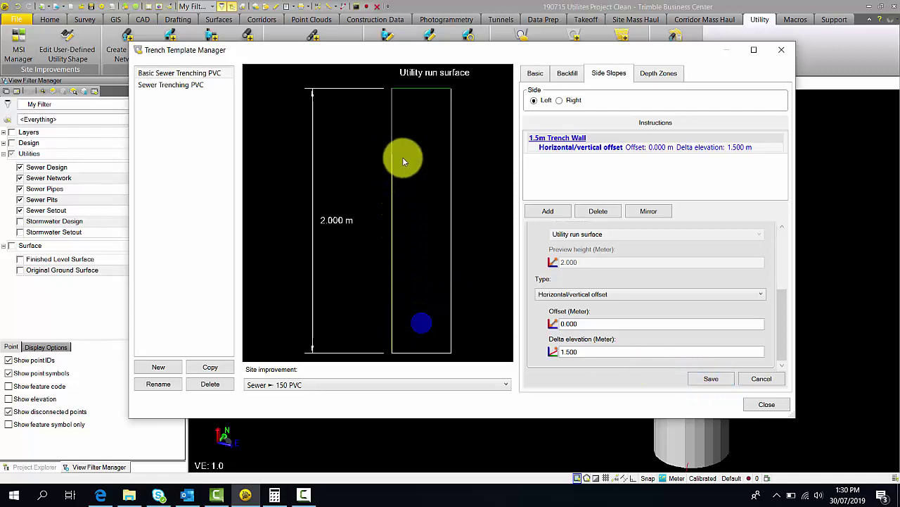
- Add a left side slope instruction named 1m Bench as a horizontal/vertical offset with 1.000 m offset and 0.000 m delta elevation
left_click(547, 211)
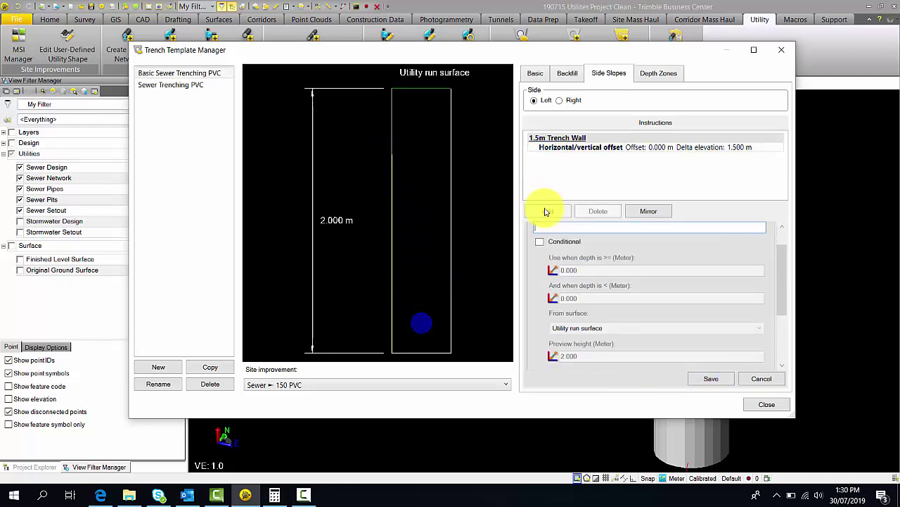
left_click_drag(782, 262, 780, 241)
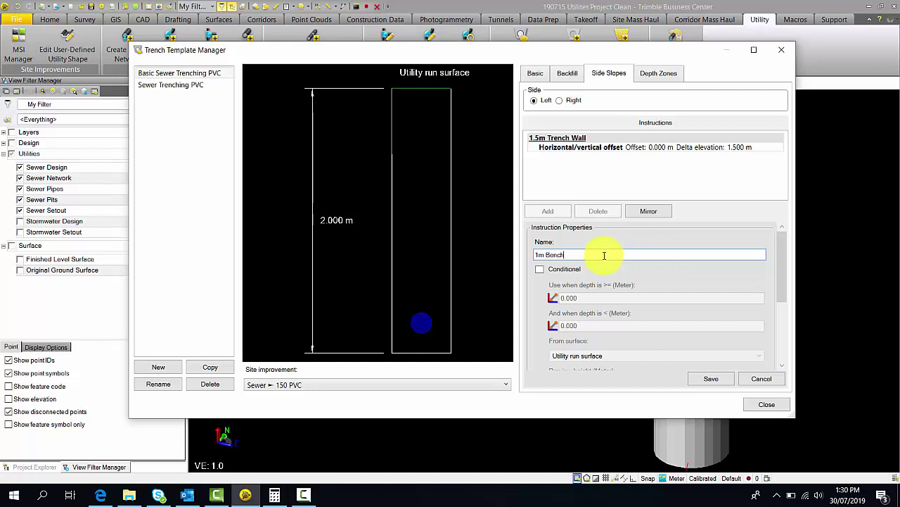
left_click_drag(785, 243, 784, 302)
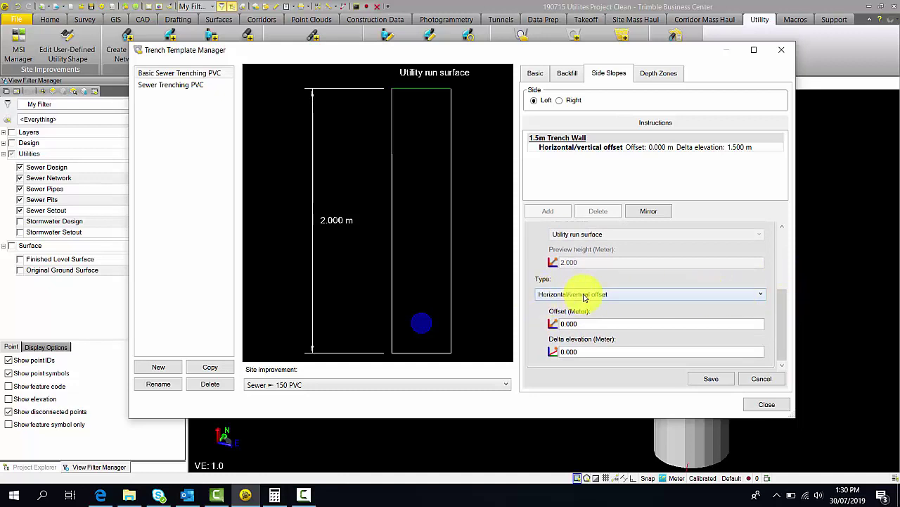
left_click_drag(597, 324, 536, 326)
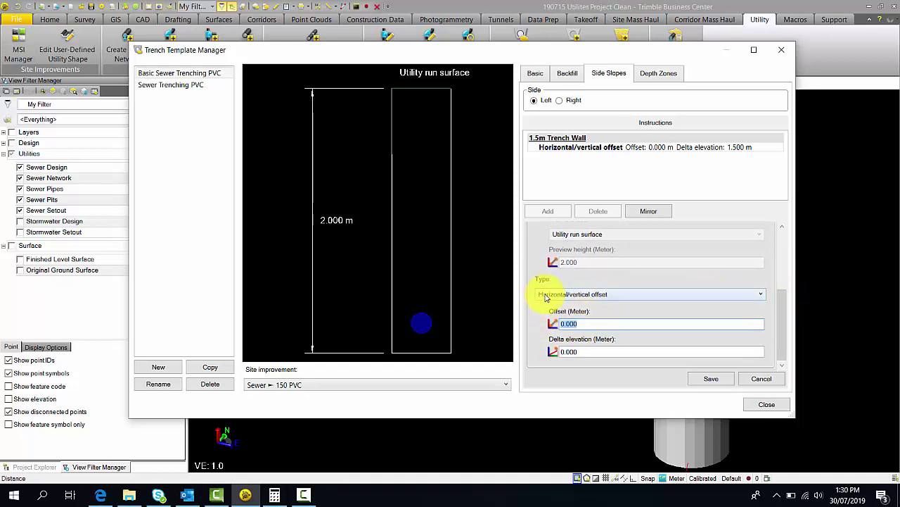
left_click(600, 350)
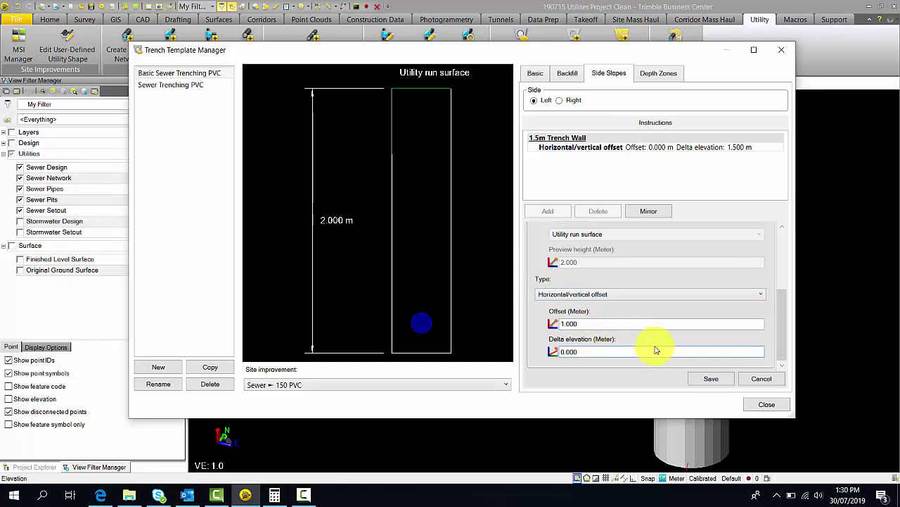
left_click(712, 380)
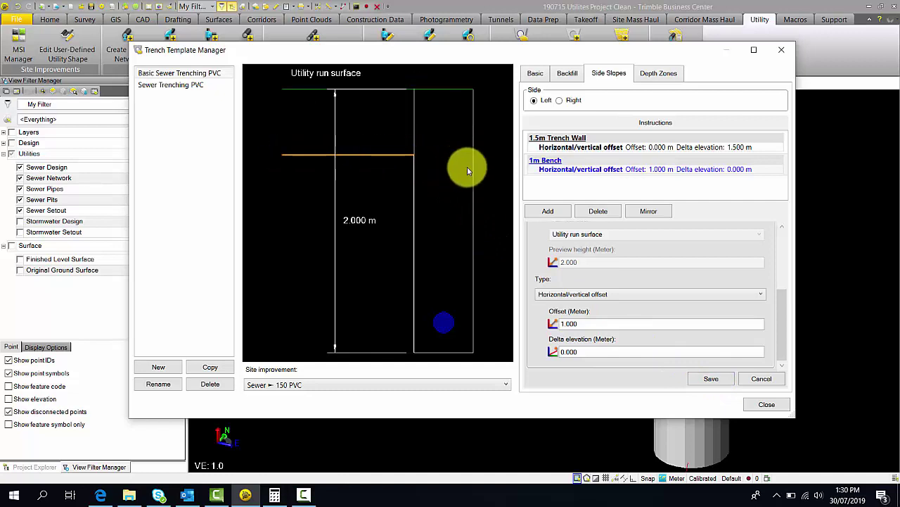
- Start a left side slope instruction named Wall to OG, conditional on depths from 0.1 to below 100 m from the Original Ground Surface
left_click(548, 210)
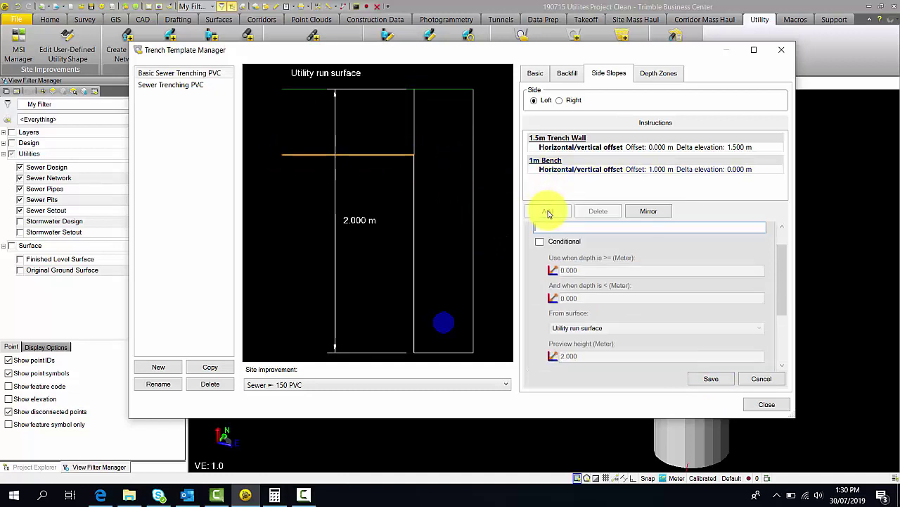
left_click_drag(784, 269, 778, 235)
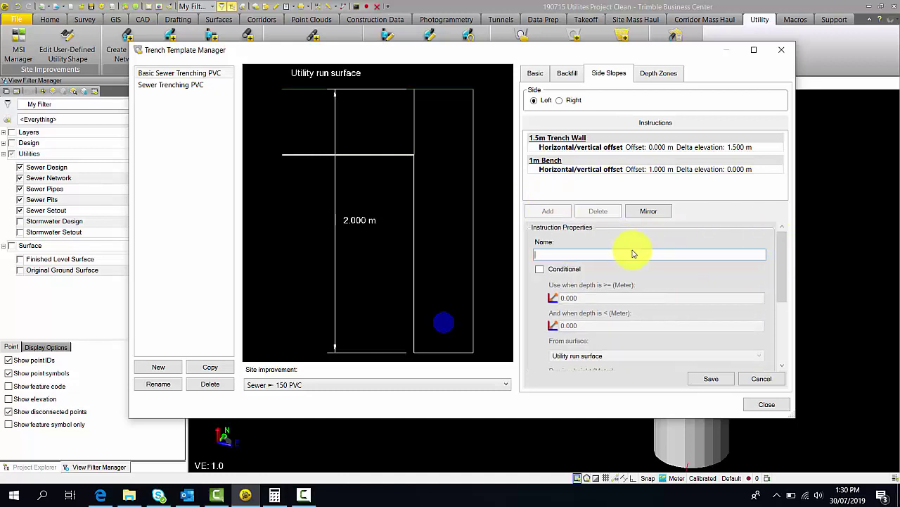
type("Wall to OG")
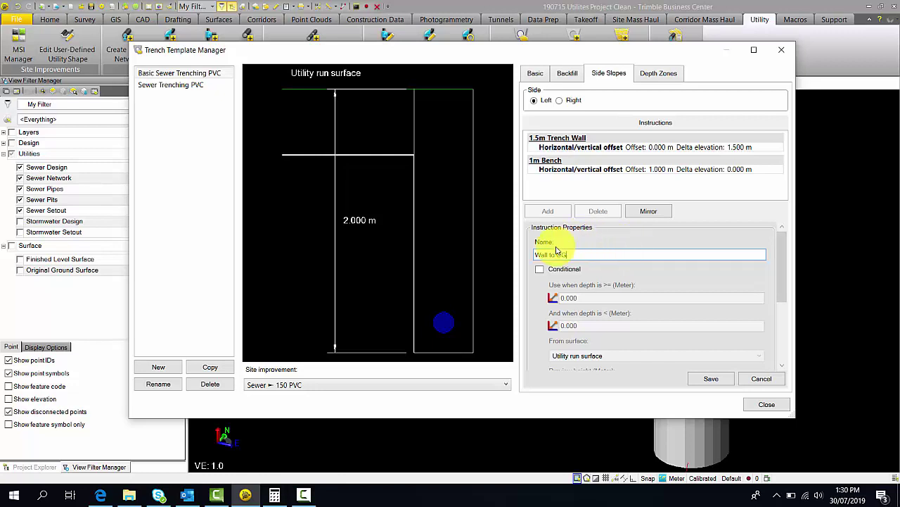
left_click(541, 269)
left_click_drag(597, 297, 513, 291)
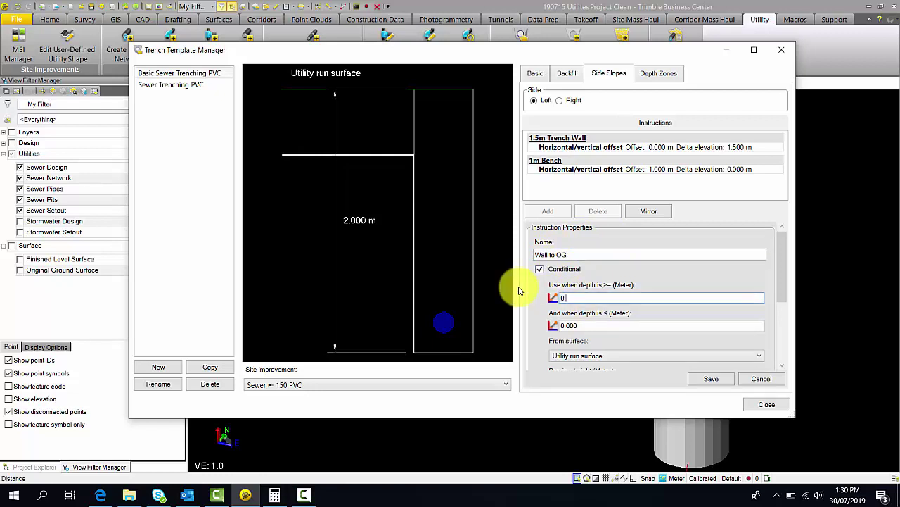
type("0.1")
left_click_drag(619, 326, 521, 336)
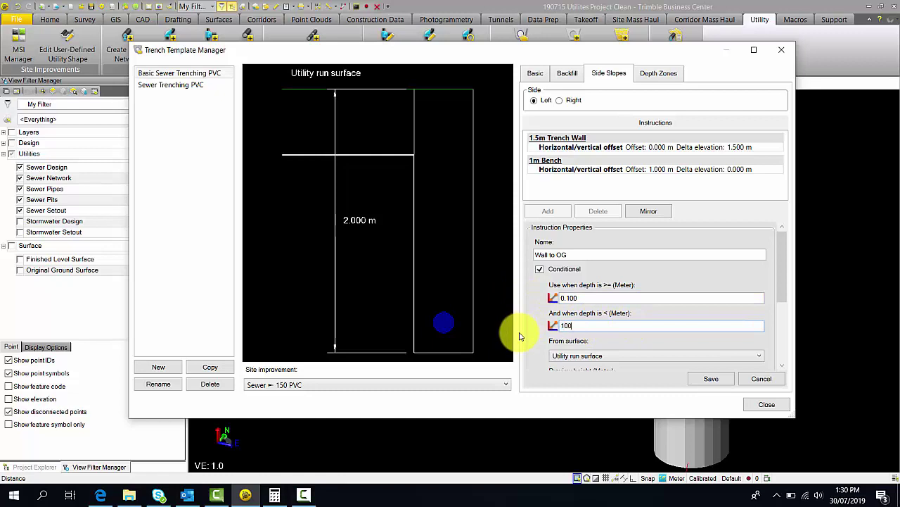
left_click_drag(783, 279, 781, 296)
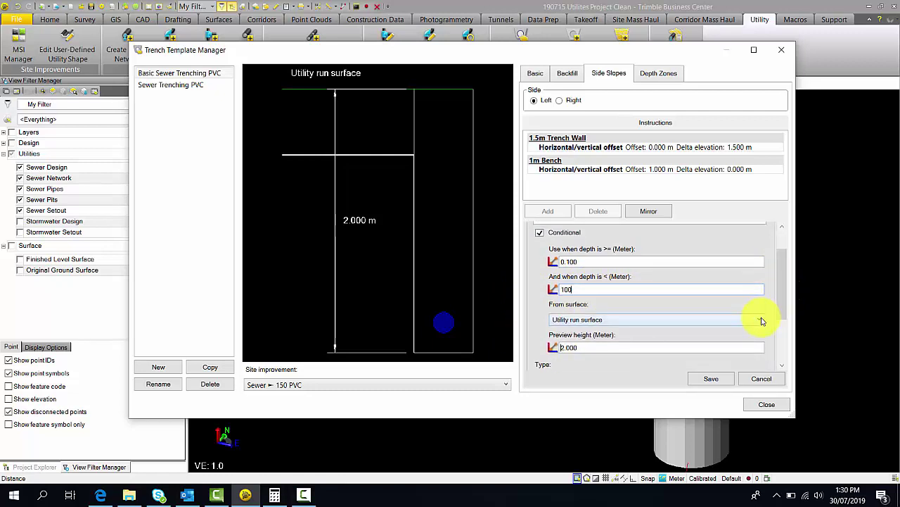
left_click(762, 321)
left_click(748, 342)
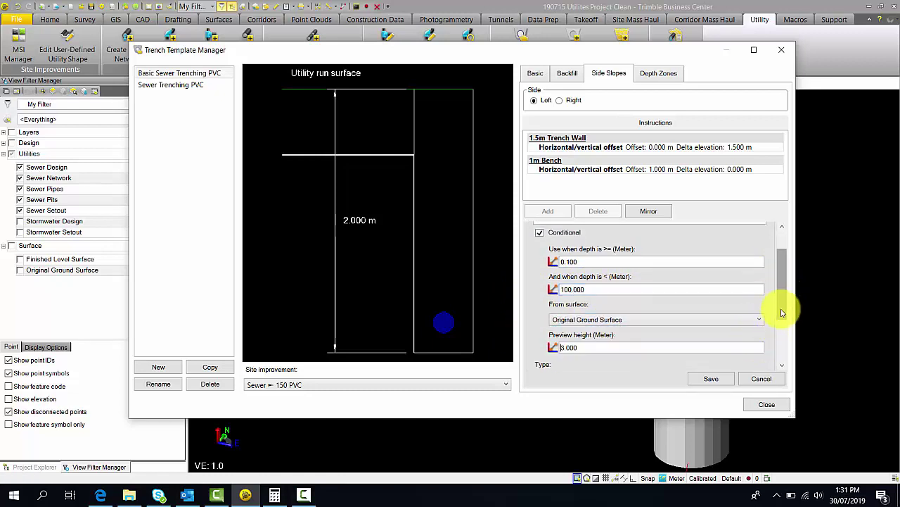
- Define Wall to OG as a side slope with a 0:1 ratio cut slope targeting the Original Ground Surface and save it
left_click_drag(782, 312, 782, 325)
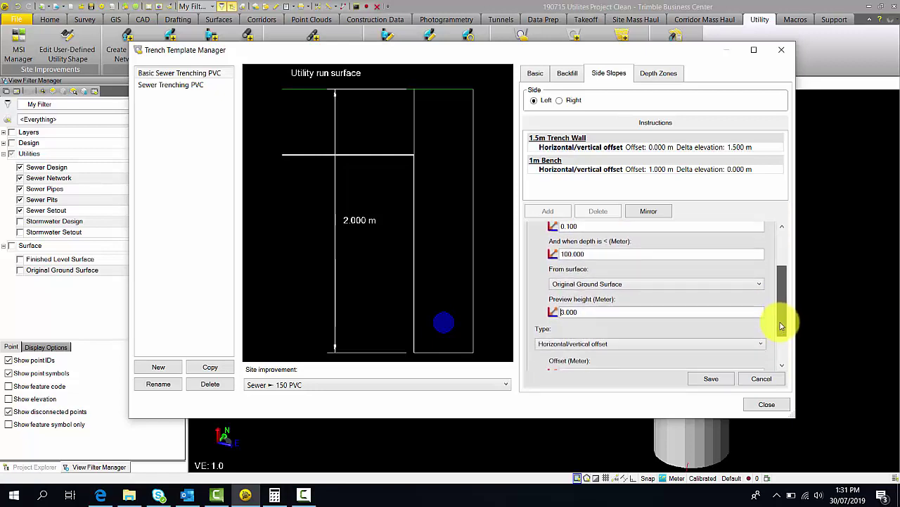
scroll(781, 325, "down", 3)
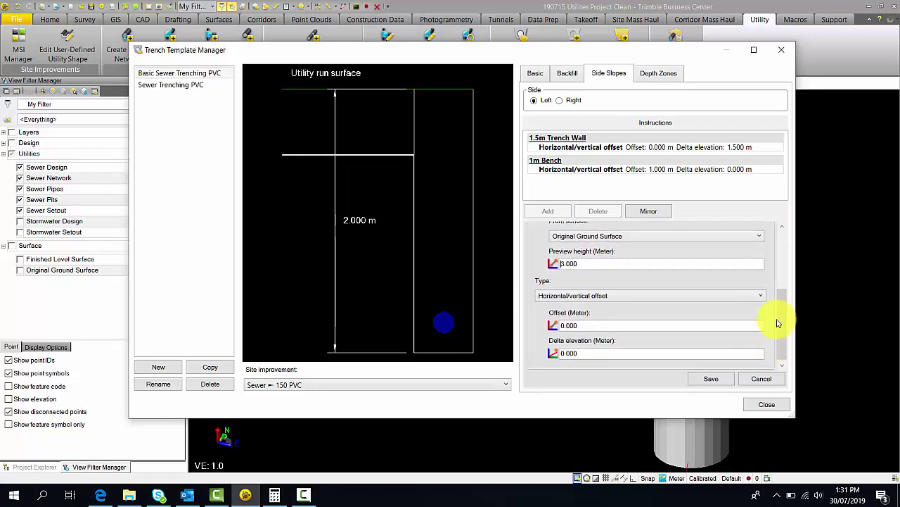
scroll(773, 299, "down", 1)
left_click(753, 294)
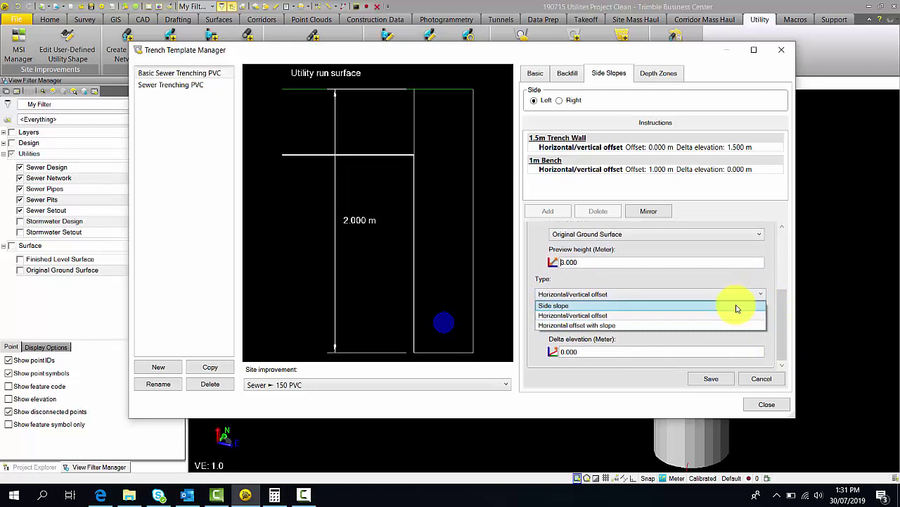
left_click(737, 307)
left_click_drag(781, 308, 786, 327)
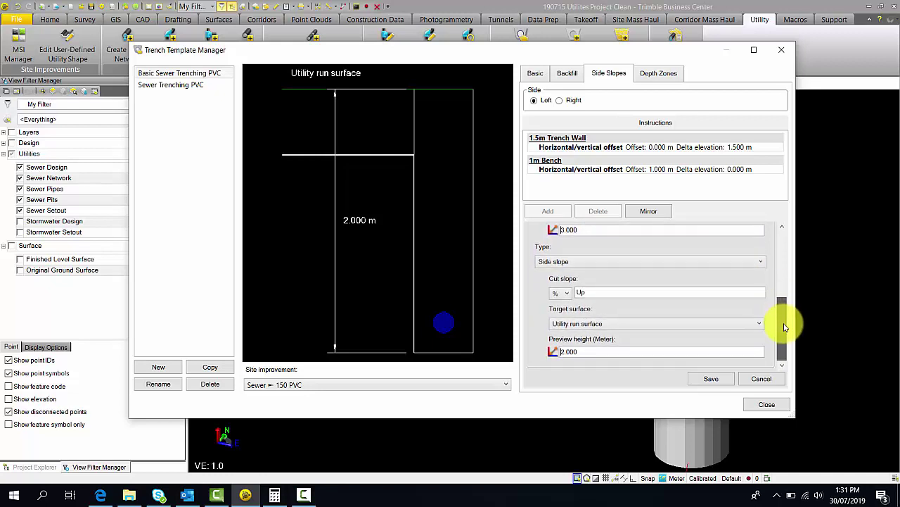
left_click(568, 294)
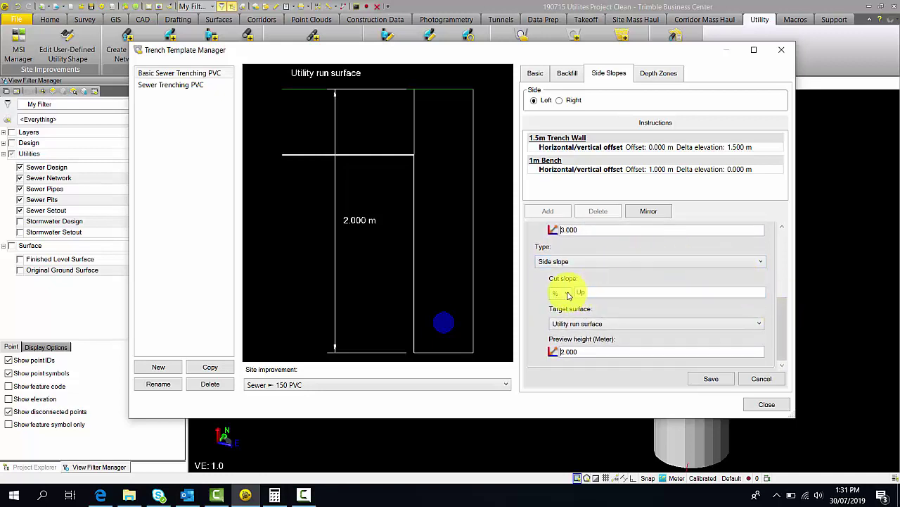
left_click(566, 313)
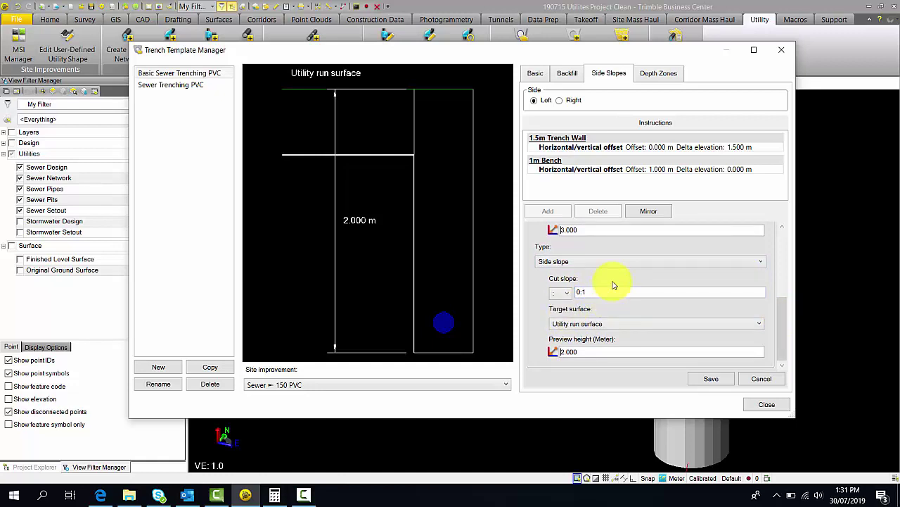
left_click(758, 324)
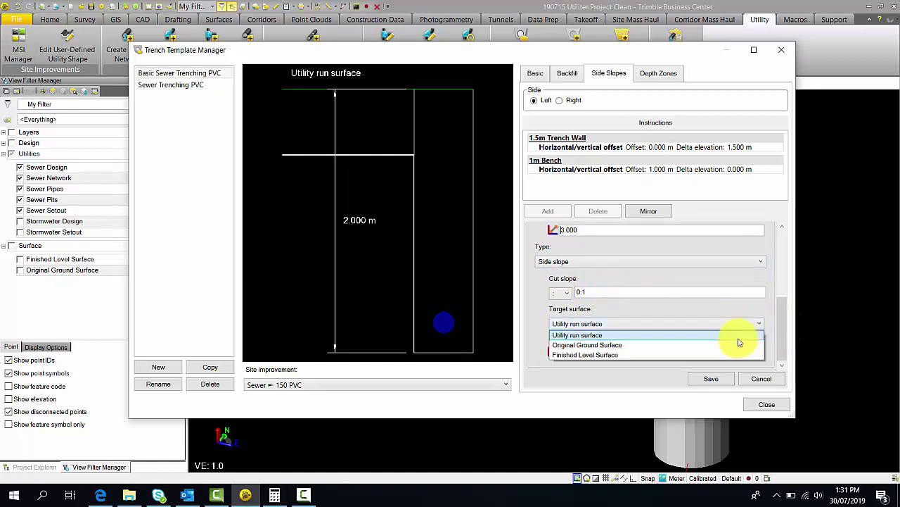
left_click(738, 344)
left_click(715, 383)
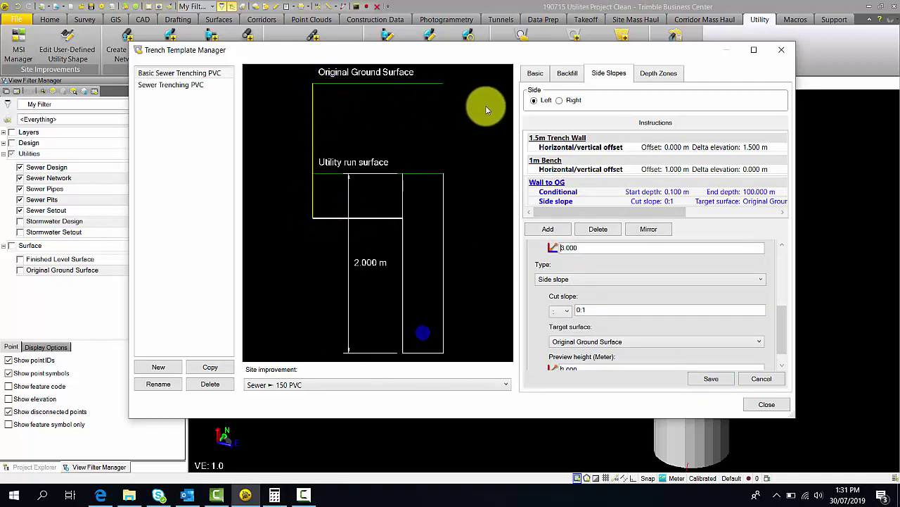
- Mirror the left side slope instructions to the right side, check the right side's instructions and return to the left
left_click(647, 231)
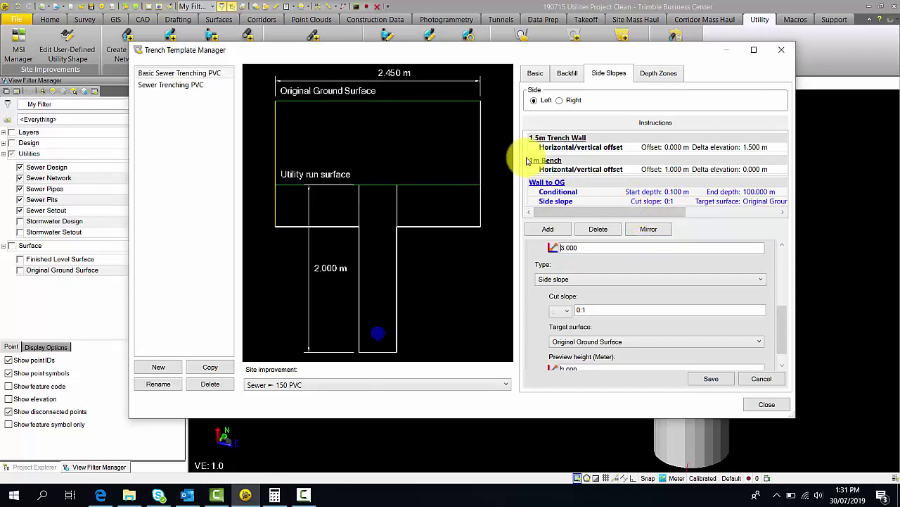
left_click(560, 100)
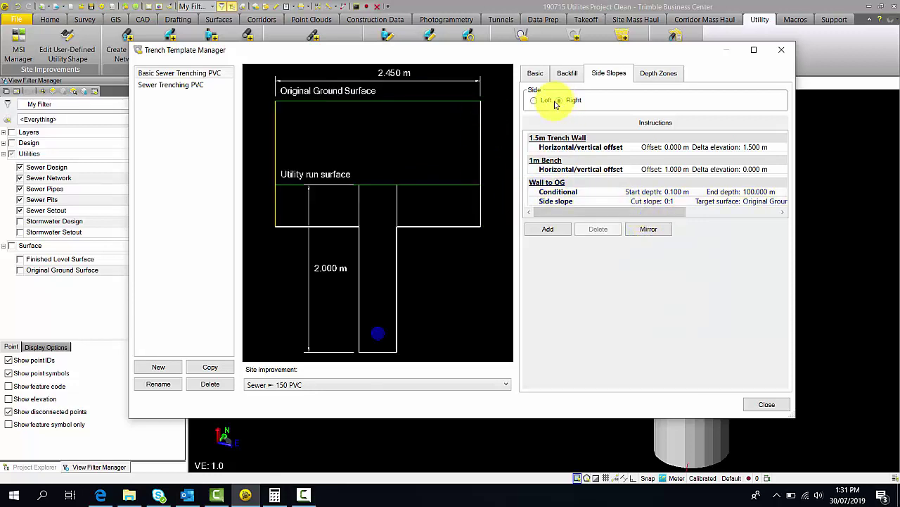
left_click(534, 99)
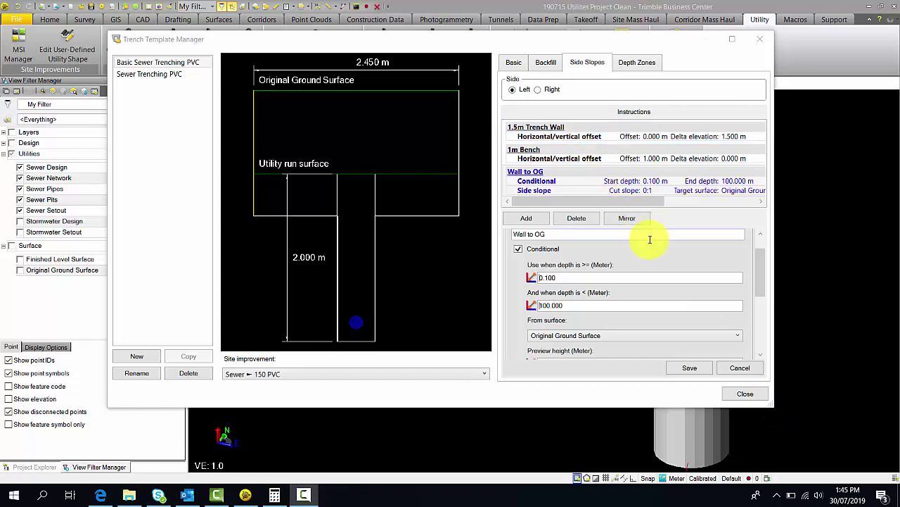
- Add a depth zone to the template with an ending depth of 2 m and a unit cost of 10, and close the template manager
left_click(636, 65)
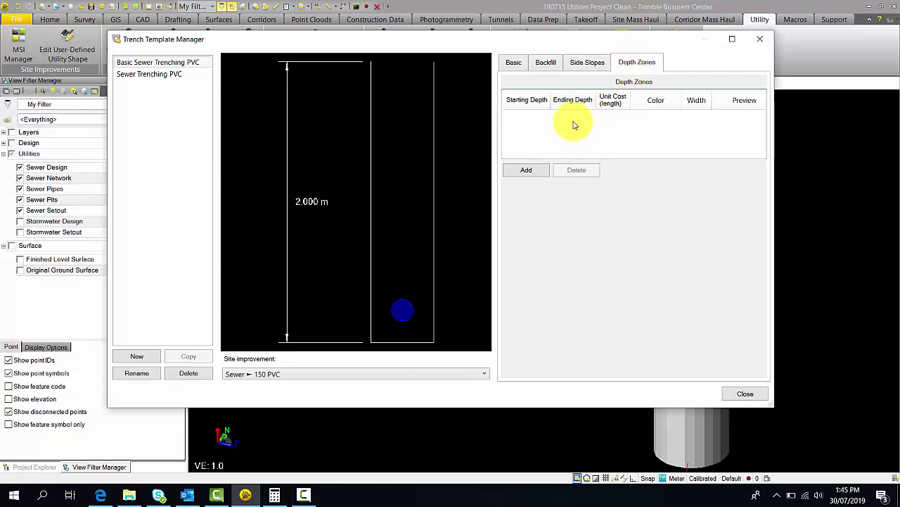
left_click(526, 171)
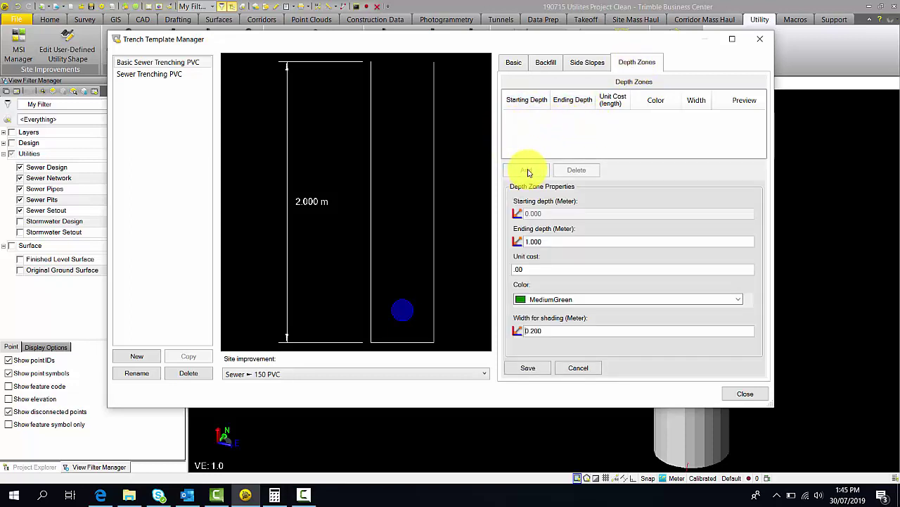
double_click(563, 241)
type("2")
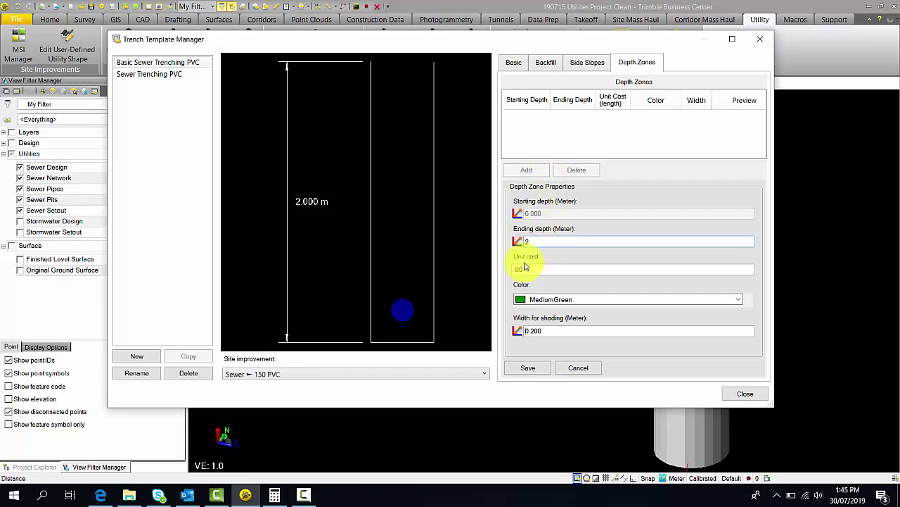
key("Tab")
type("10")
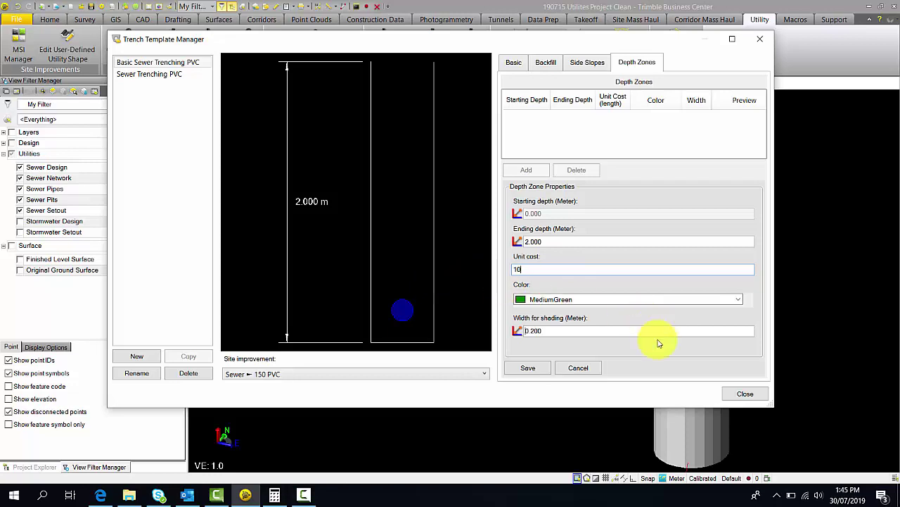
key("Tab")
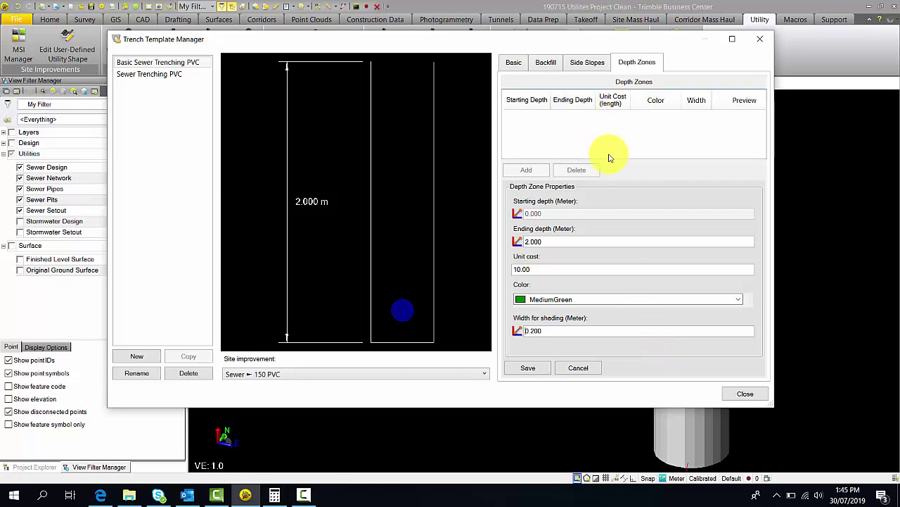
left_click(529, 369)
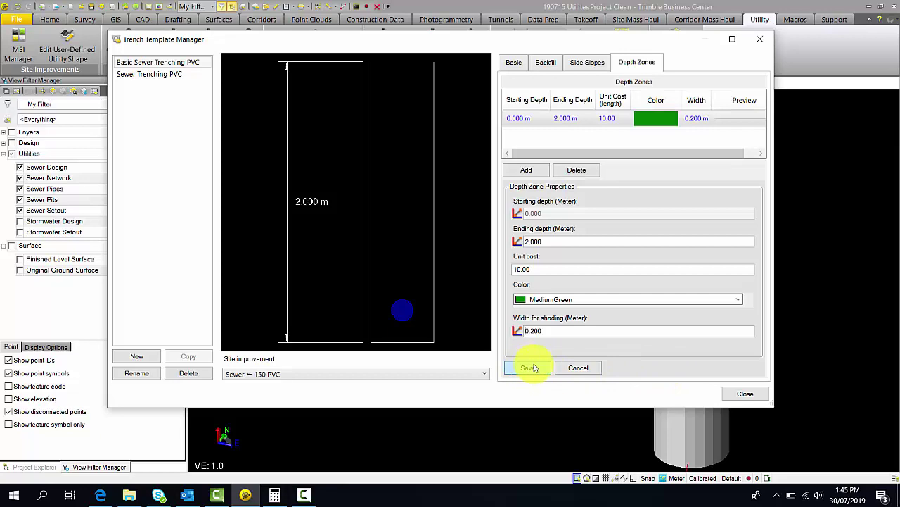
left_click(746, 394)
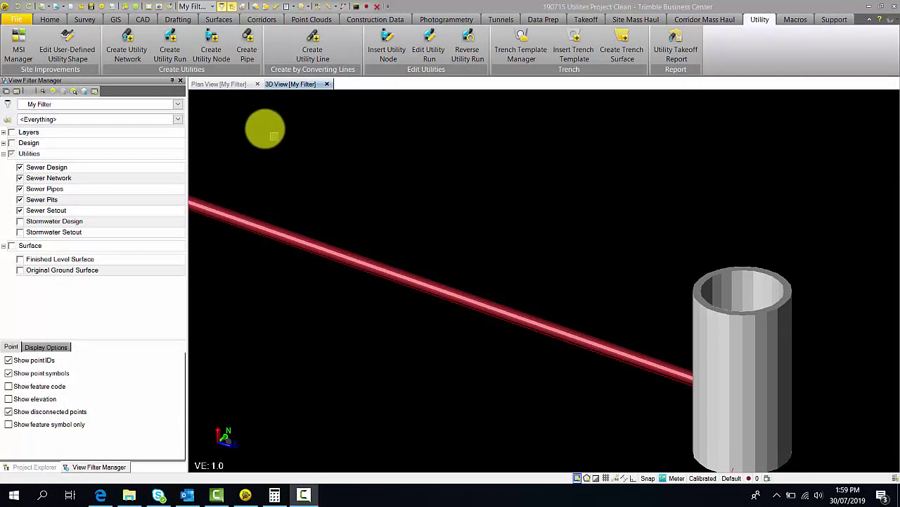
- In plan view, set up a trench template insertion on Sewer Line 1 at station 0.000 using Basic Sewer Trenching PVC
left_click(233, 85)
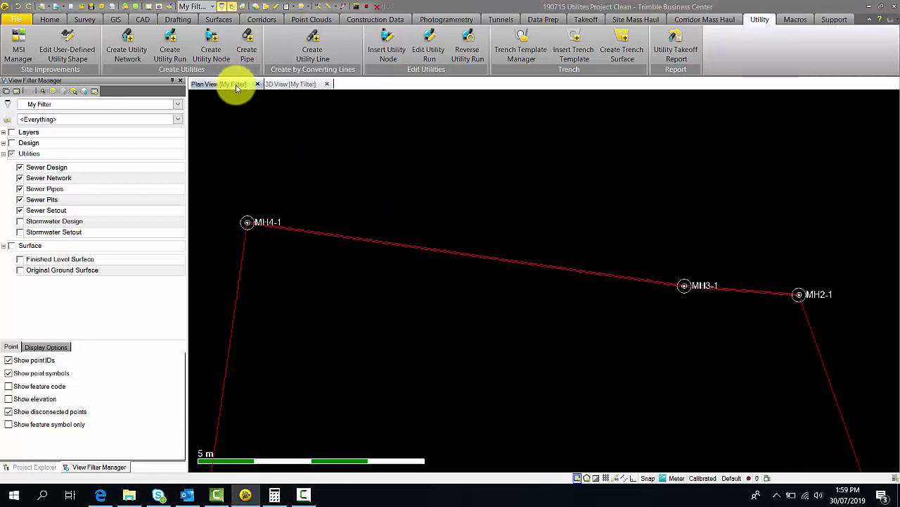
left_click(581, 41)
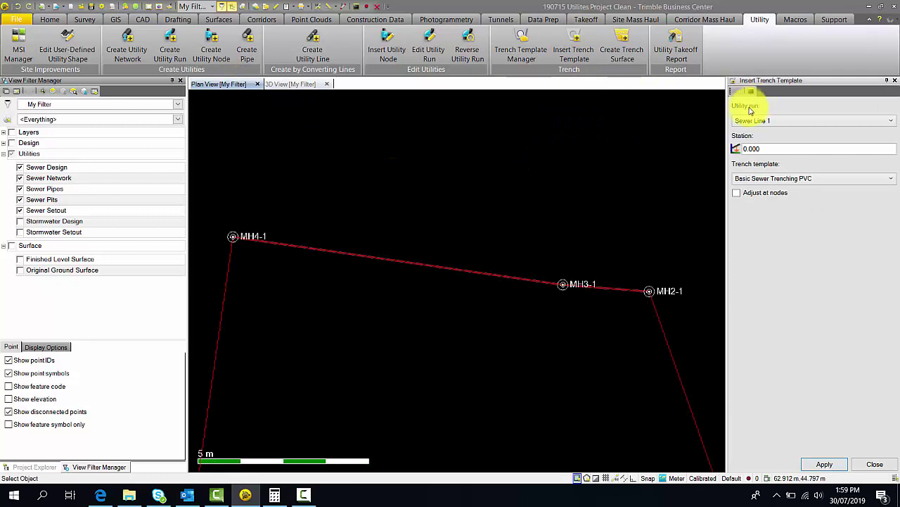
left_click(876, 125)
left_click(875, 132)
left_click(792, 149)
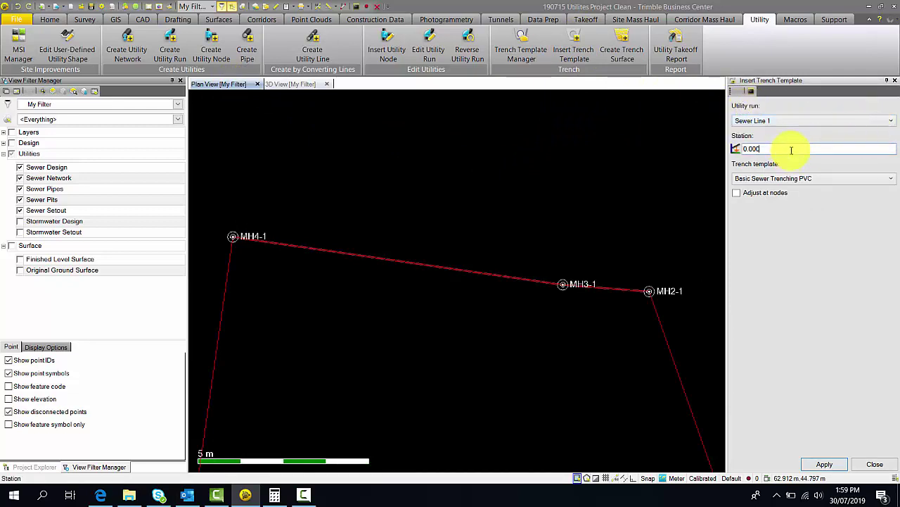
left_click_drag(791, 149, 713, 145)
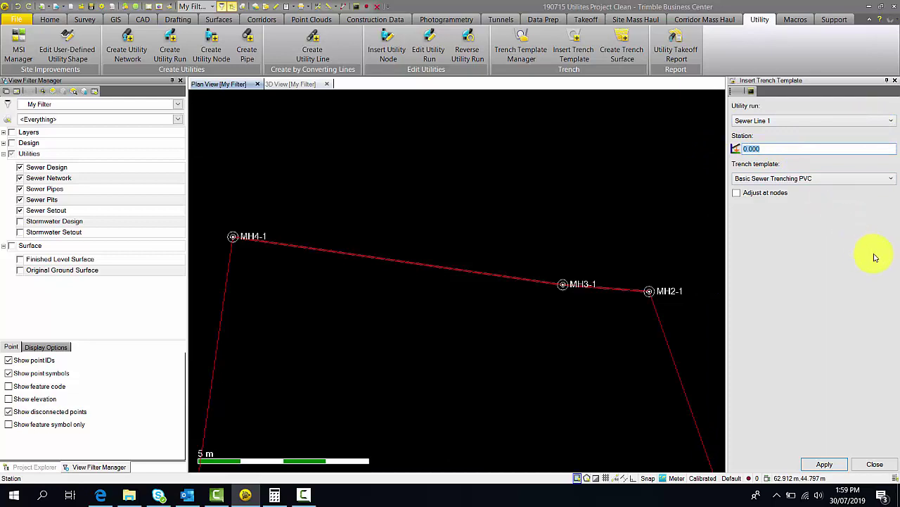
left_click(892, 181)
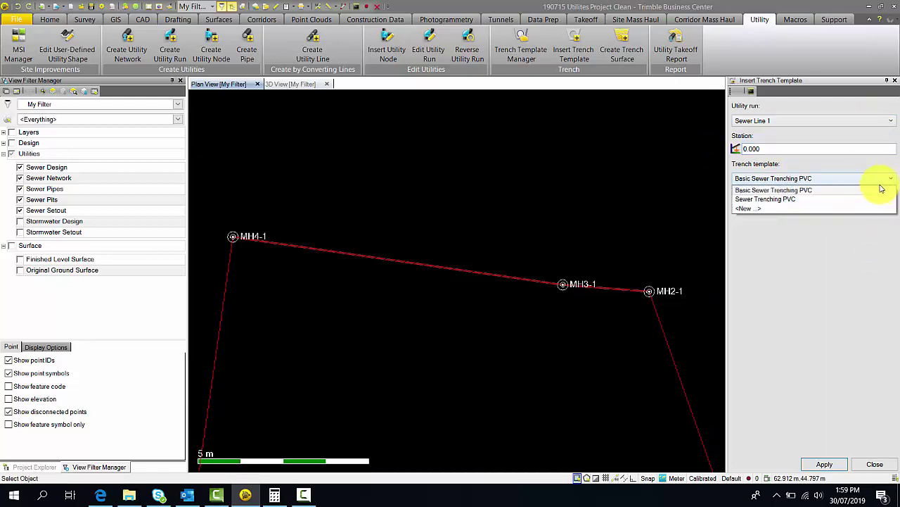
left_click(790, 194)
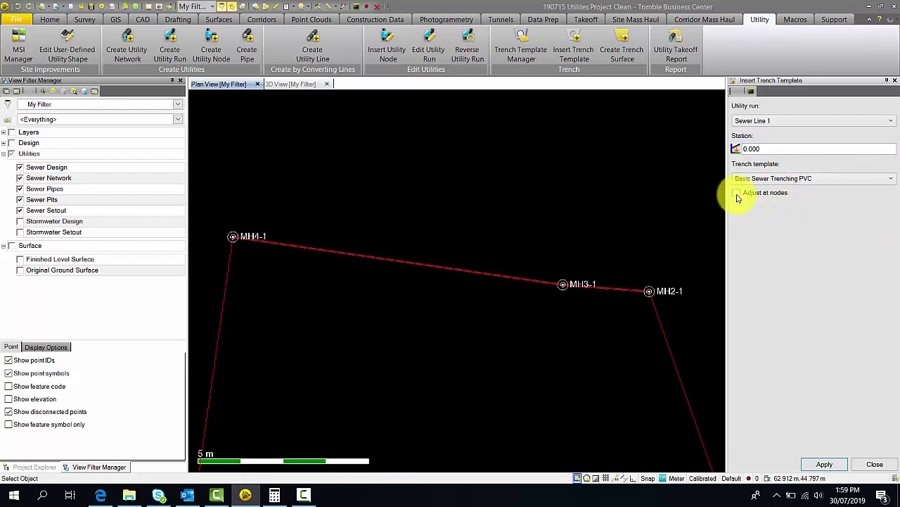
- Enable adjustment at nodes and apply the trench template to the sewer line
left_click(737, 194)
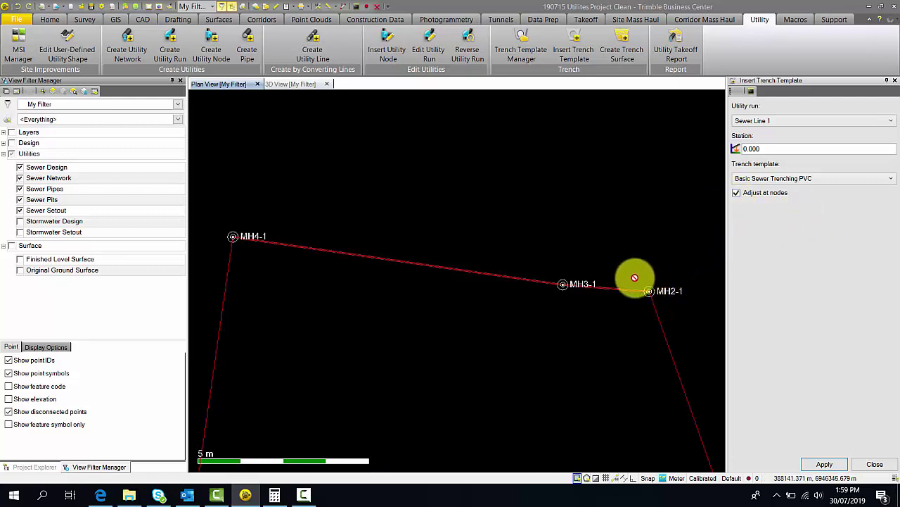
left_click(737, 192)
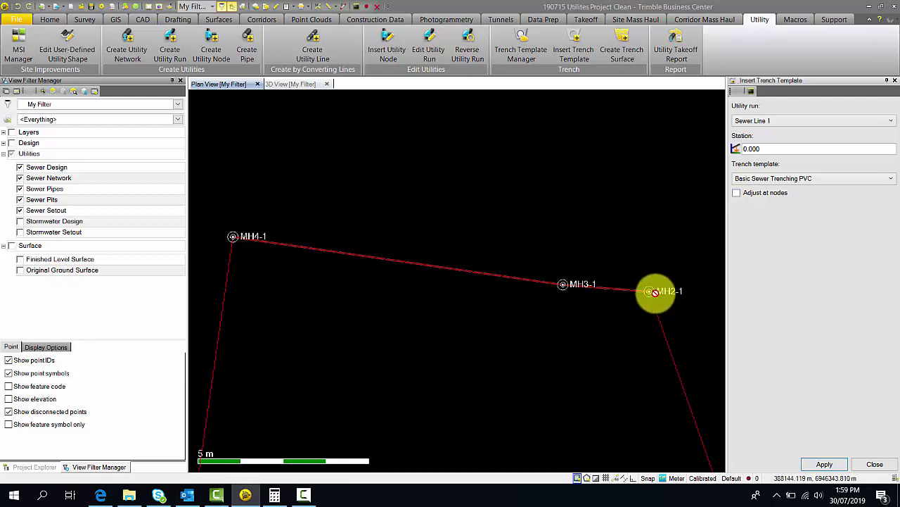
left_click(736, 193)
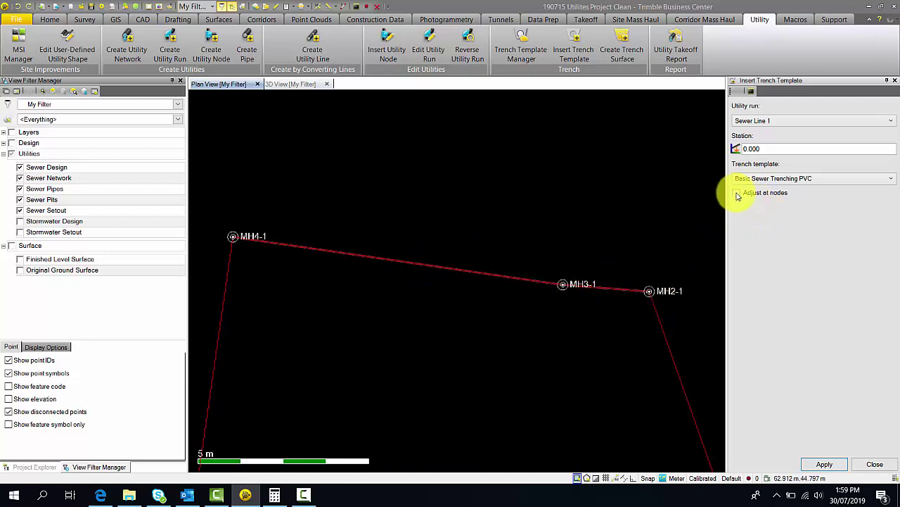
left_click(826, 464)
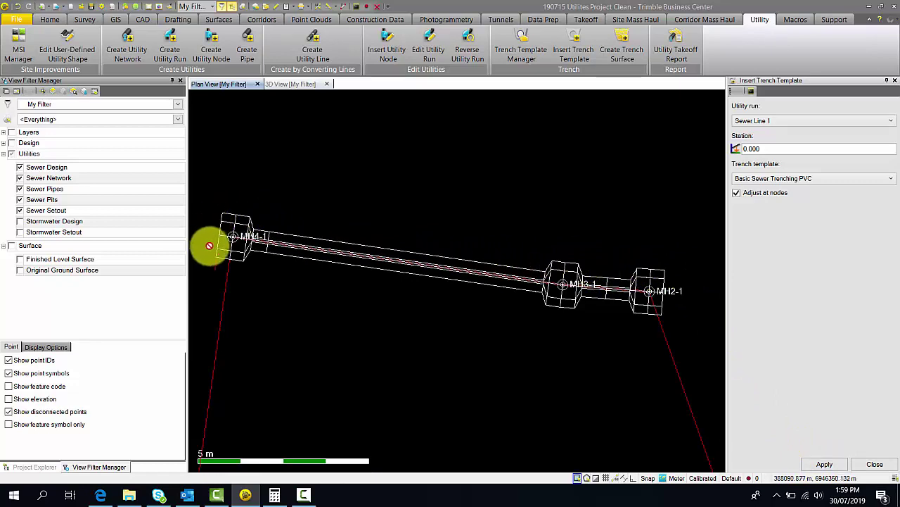
left_click(874, 465)
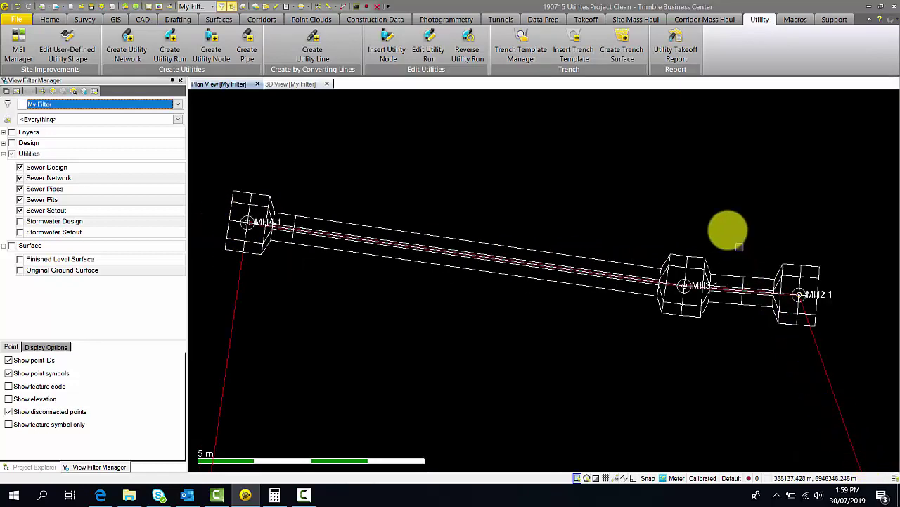
- Create a trench surface for the Sewer Network's Sewer Line 1 and inspect it in 3D
left_click(622, 43)
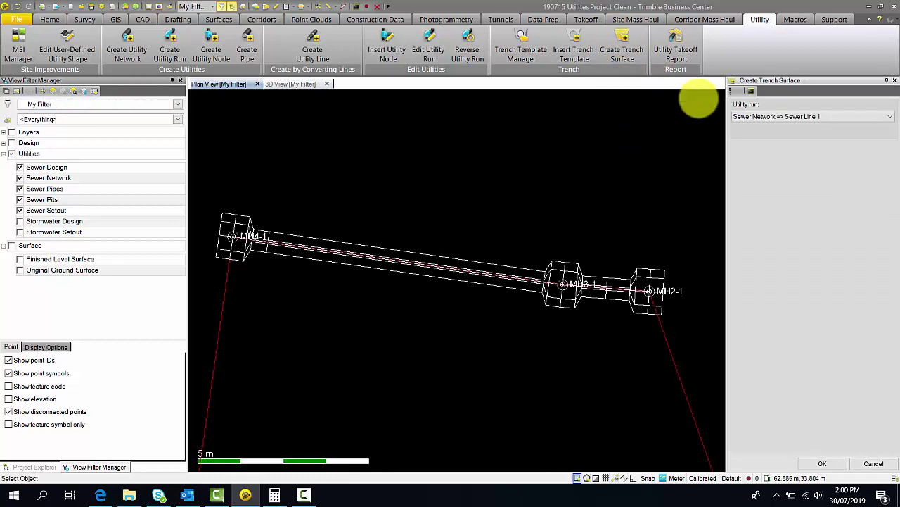
left_click(890, 118)
left_click(879, 124)
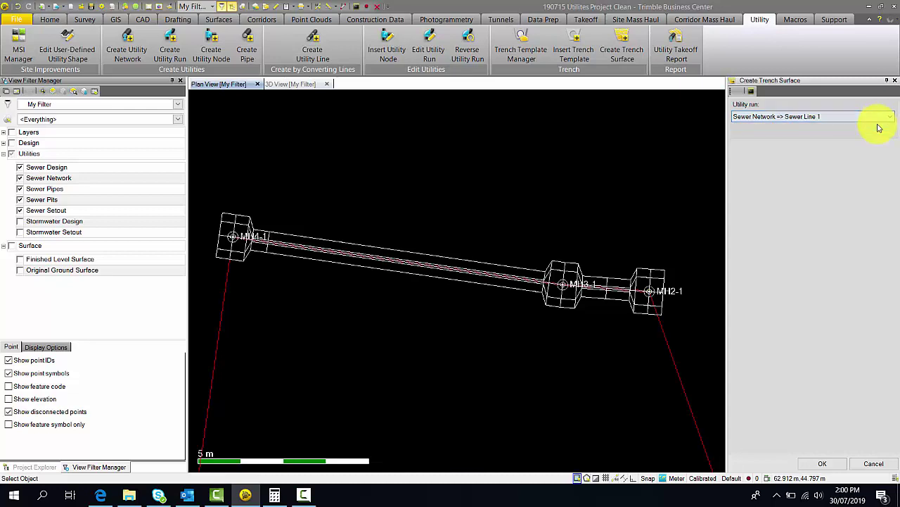
left_click(836, 462)
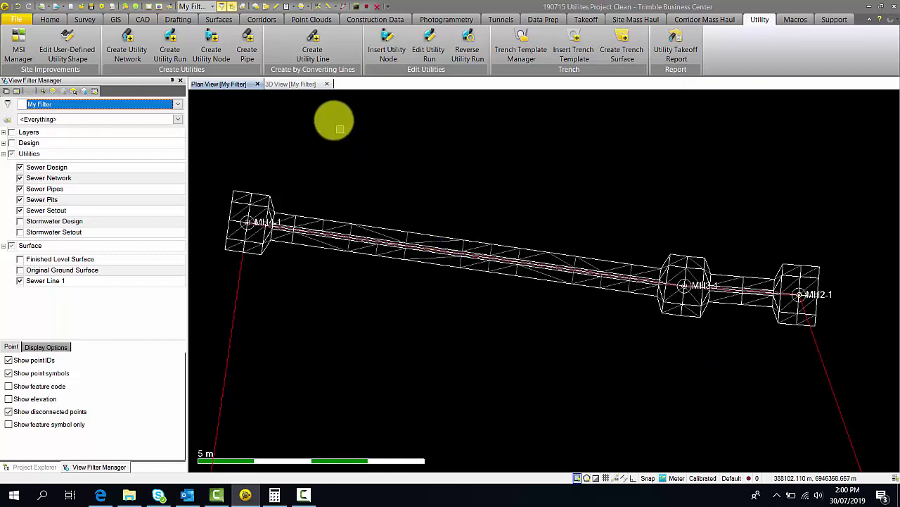
left_click(299, 86)
mouse_move(378, 164)
left_mouse_down()
mouse_move(577, 312)
mouse_move(423, 247)
mouse_move(608, 225)
mouse_move(422, 251)
mouse_move(459, 251)
mouse_move(426, 249)
mouse_move(527, 318)
mouse_move(511, 298)
left_mouse_up()
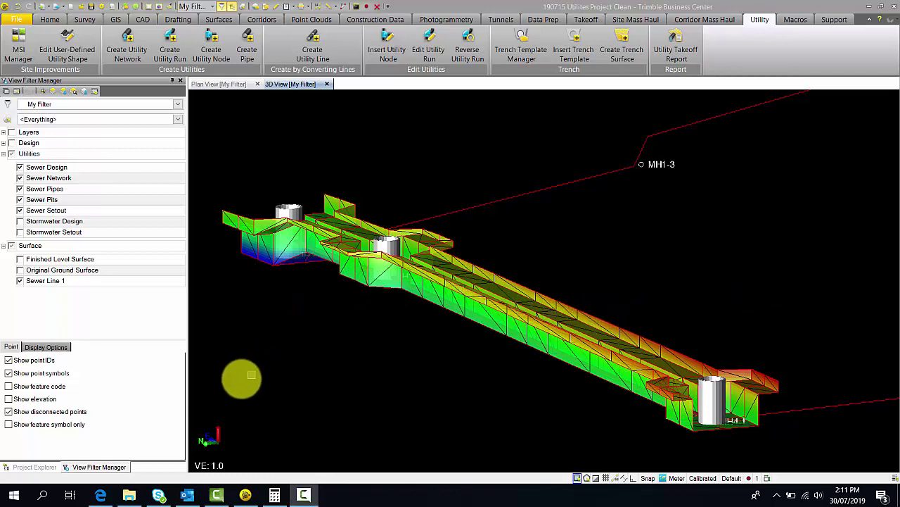
- Set the target surface of Sewer Line 1 to Original Ground Surface in its properties
left_click(42, 467)
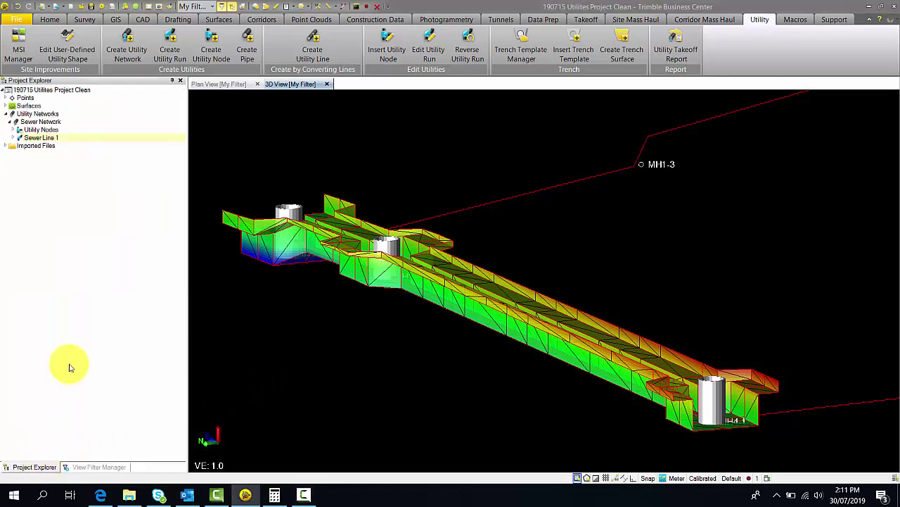
right_click(55, 139)
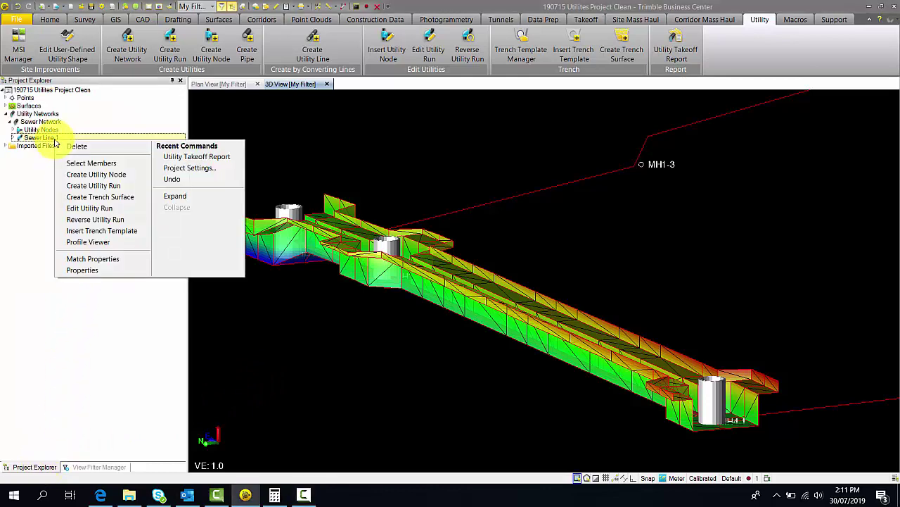
left_click(88, 271)
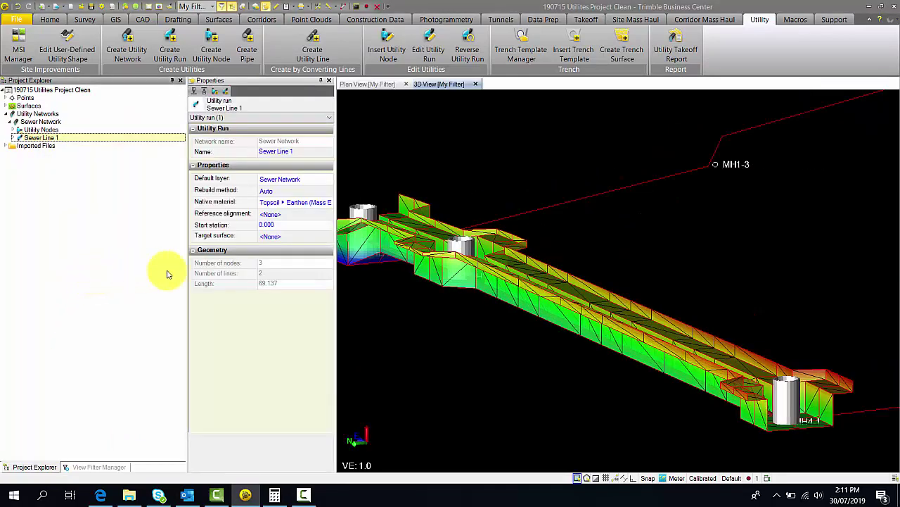
left_click(310, 236)
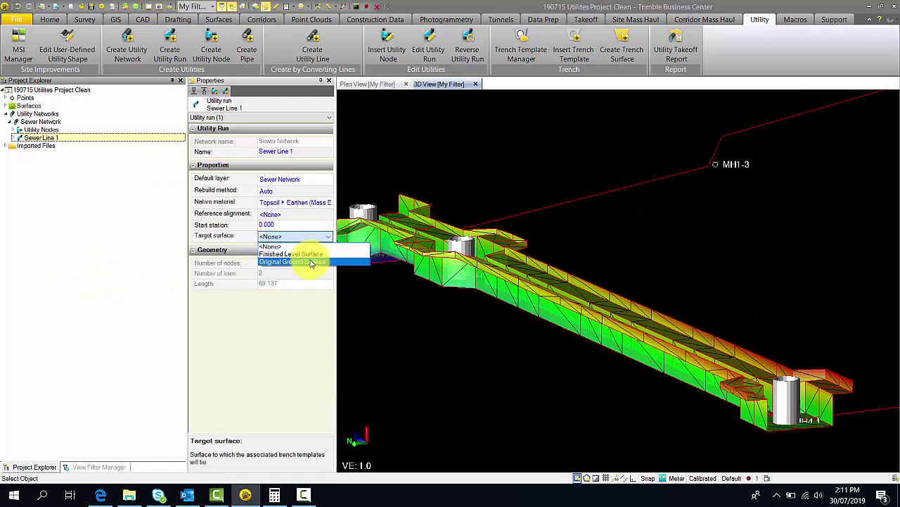
left_click(310, 261)
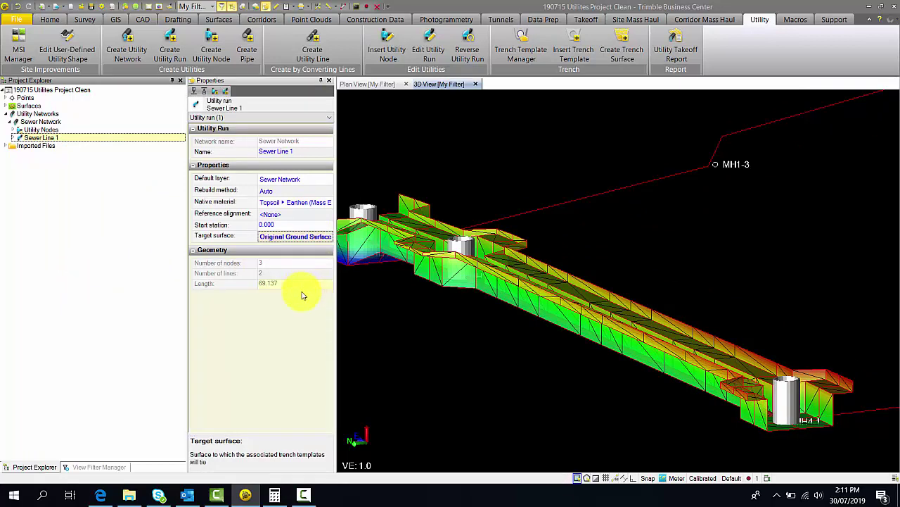
- Generate a utility takeoff report for the Sewer Network with a station increment of 5.000, without accounting for shrinkage and bulkage
left_click(675, 46)
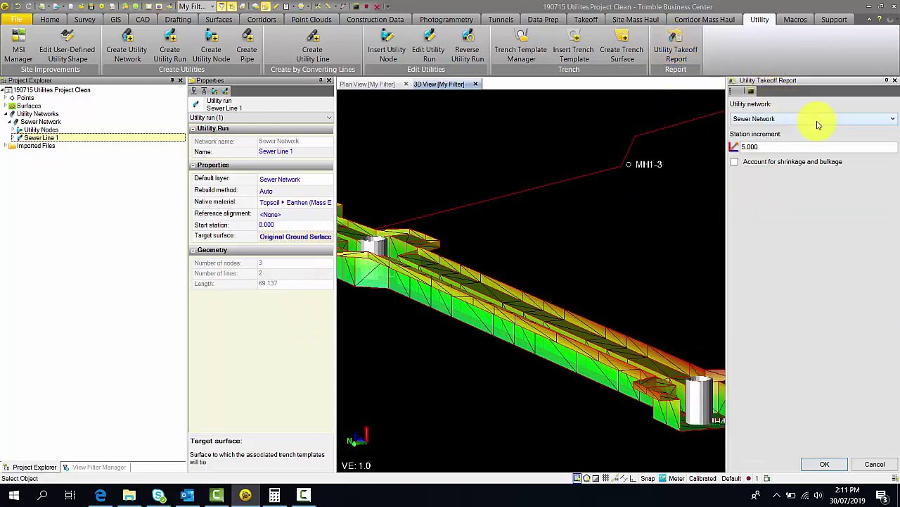
left_click(839, 123)
left_click(837, 125)
left_click(837, 465)
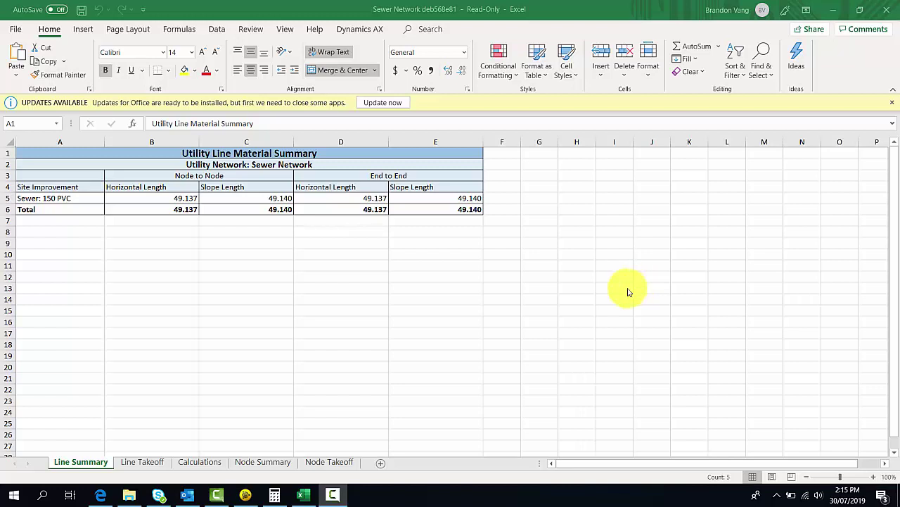
- Review the line takeoff, calculations, node summary and node takeoff sheets of the exported Excel report
left_click(141, 463)
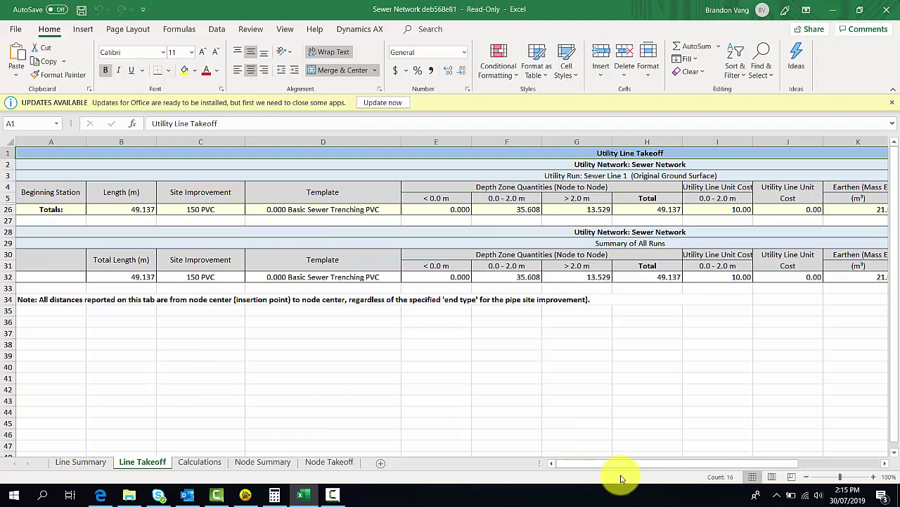
scroll(623, 472, "right", 4)
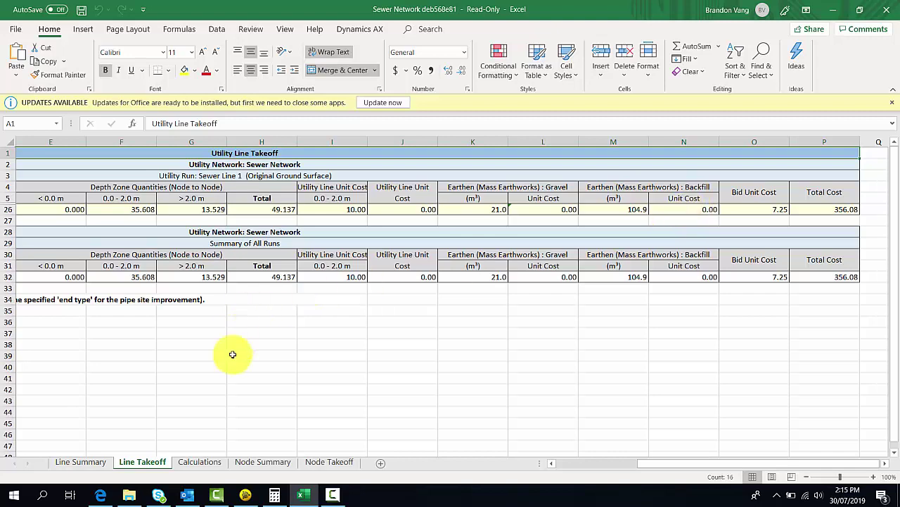
left_click(196, 465)
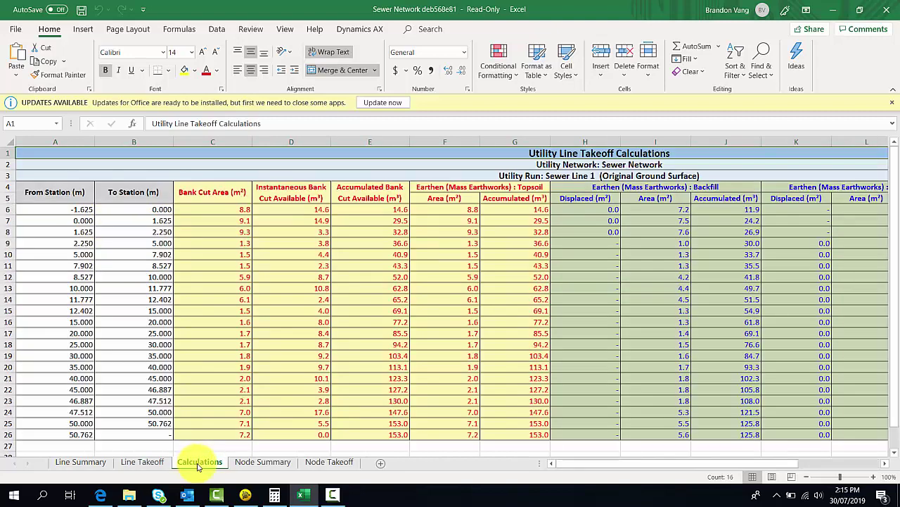
scroll(800, 422, "down", 1)
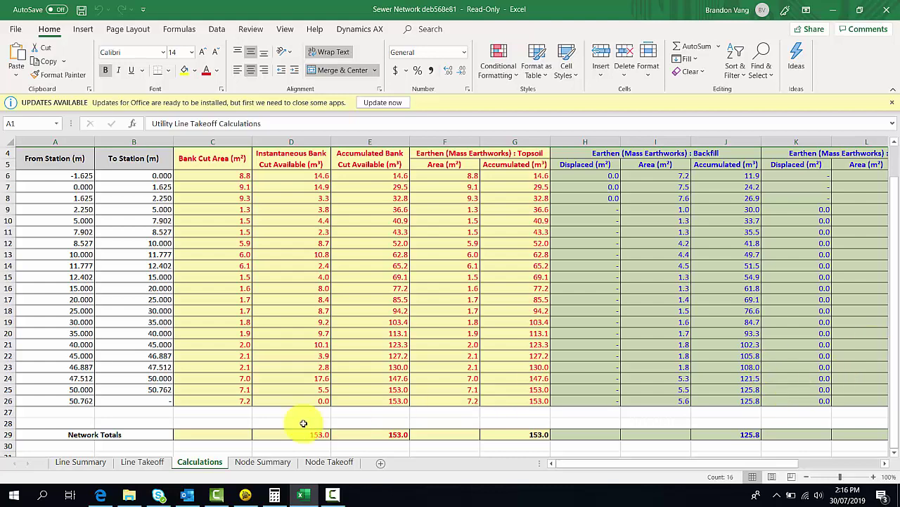
left_click(263, 463)
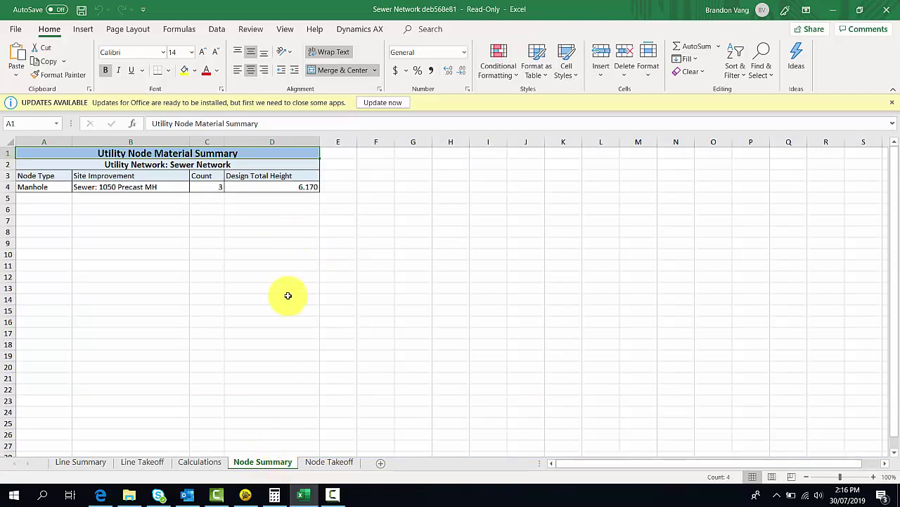
left_click(335, 462)
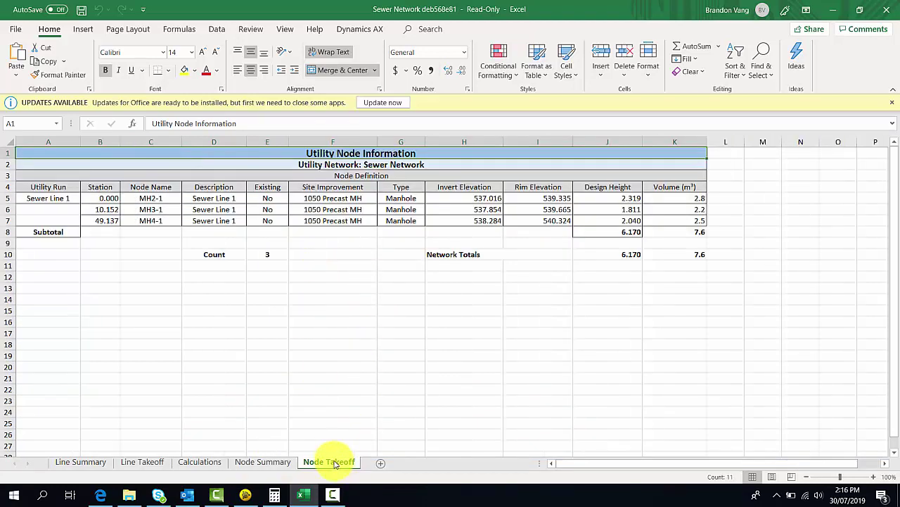